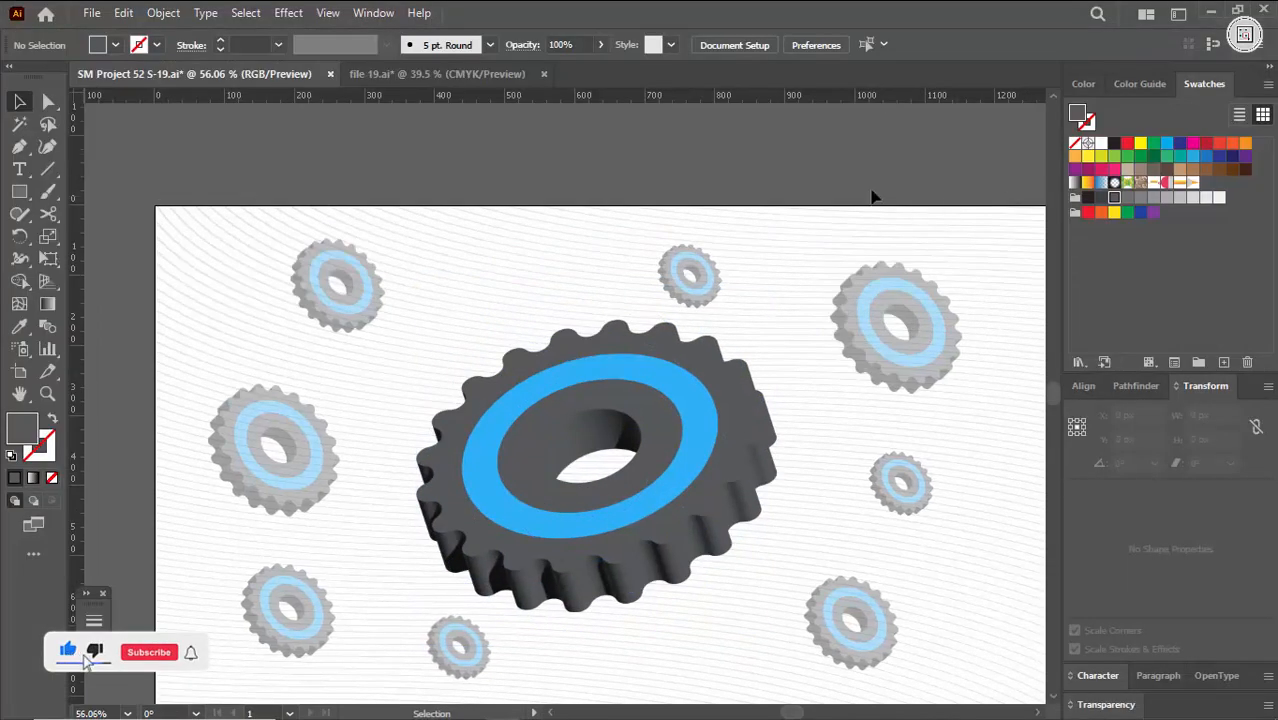
Create a new 1280 x 720 px document in RGB color mode with High (300 ppi) raster effects.
key("ctrl+space")
left_click_drag(813, 189, 588, 257)
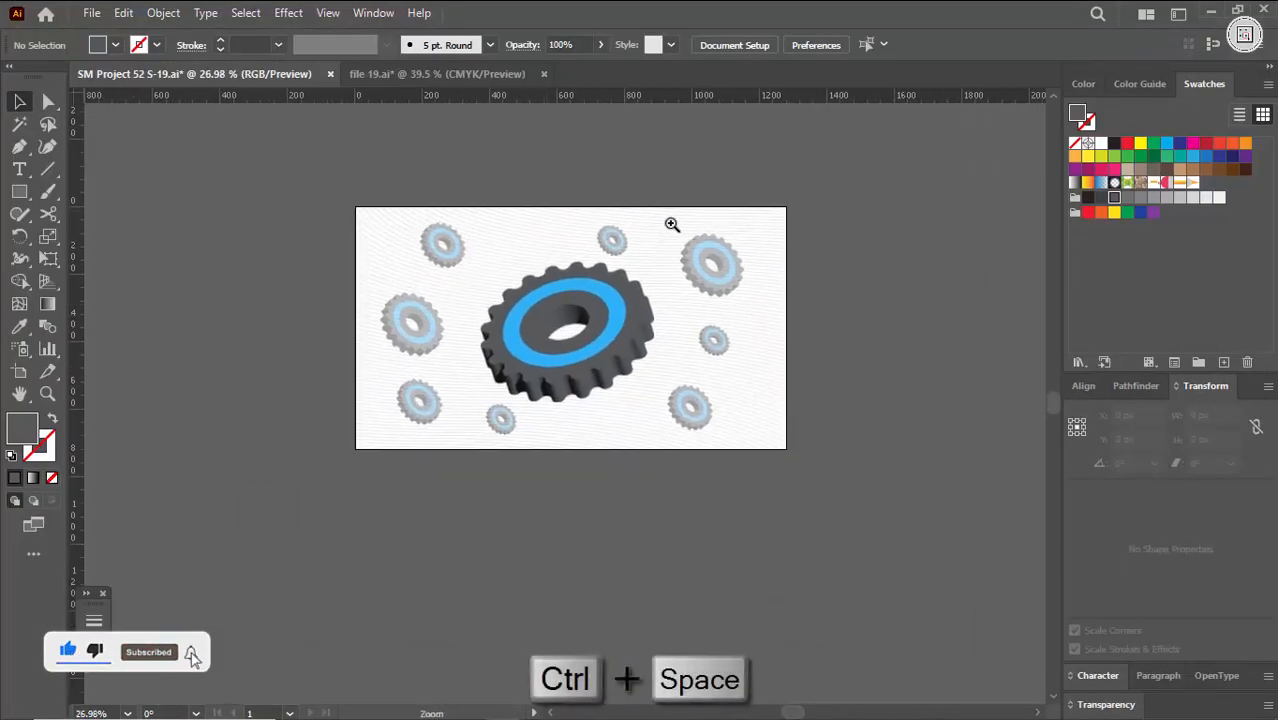
left_click_drag(671, 224, 560, 340)
left_click(92, 14)
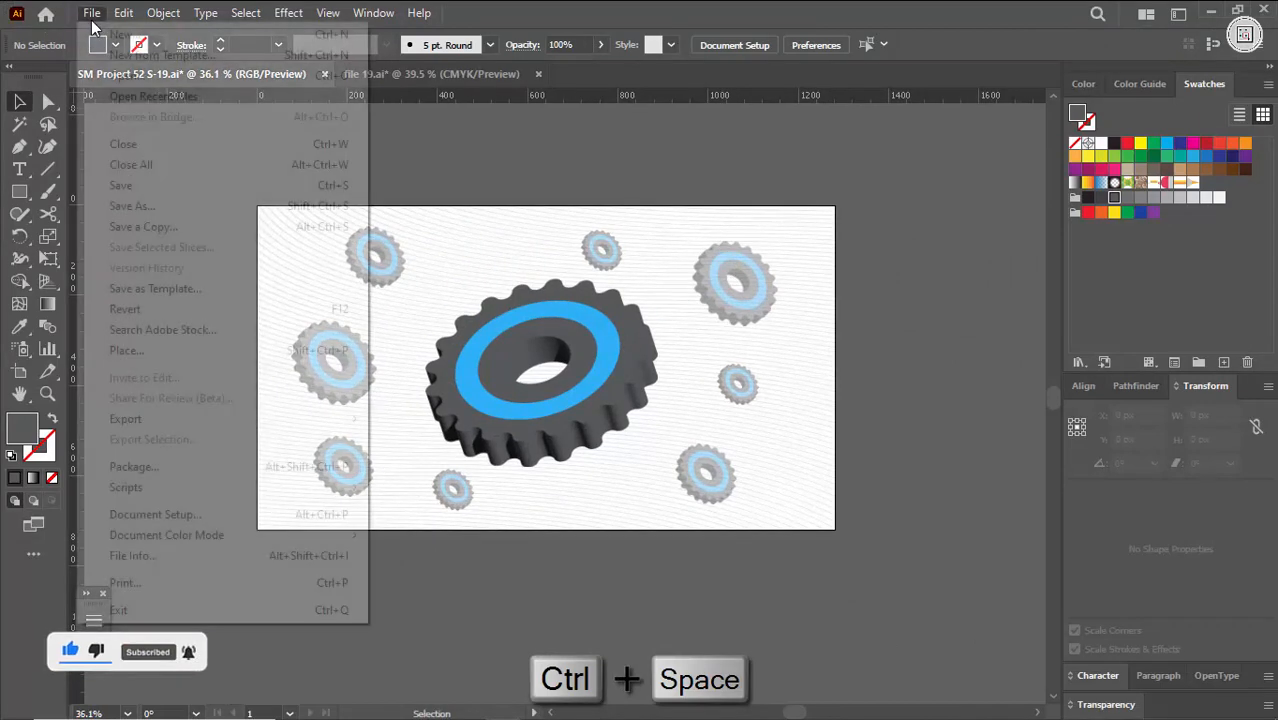
left_click(118, 34)
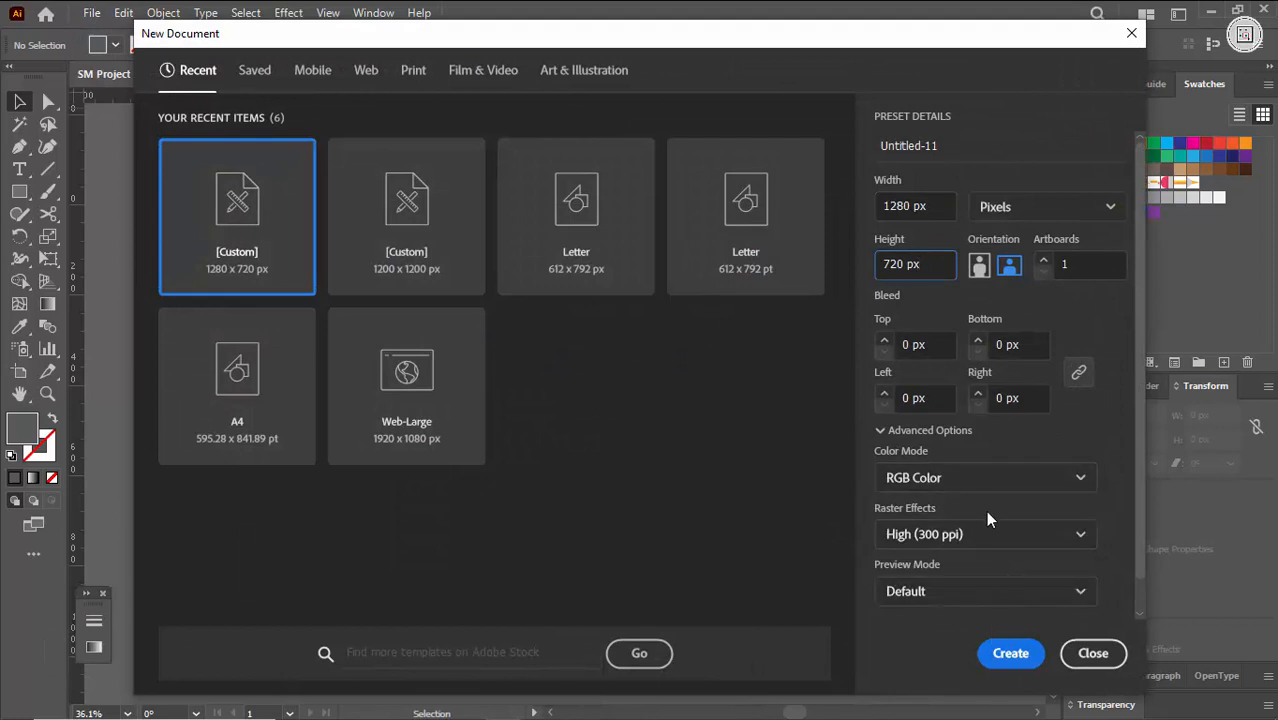
left_click(1010, 653)
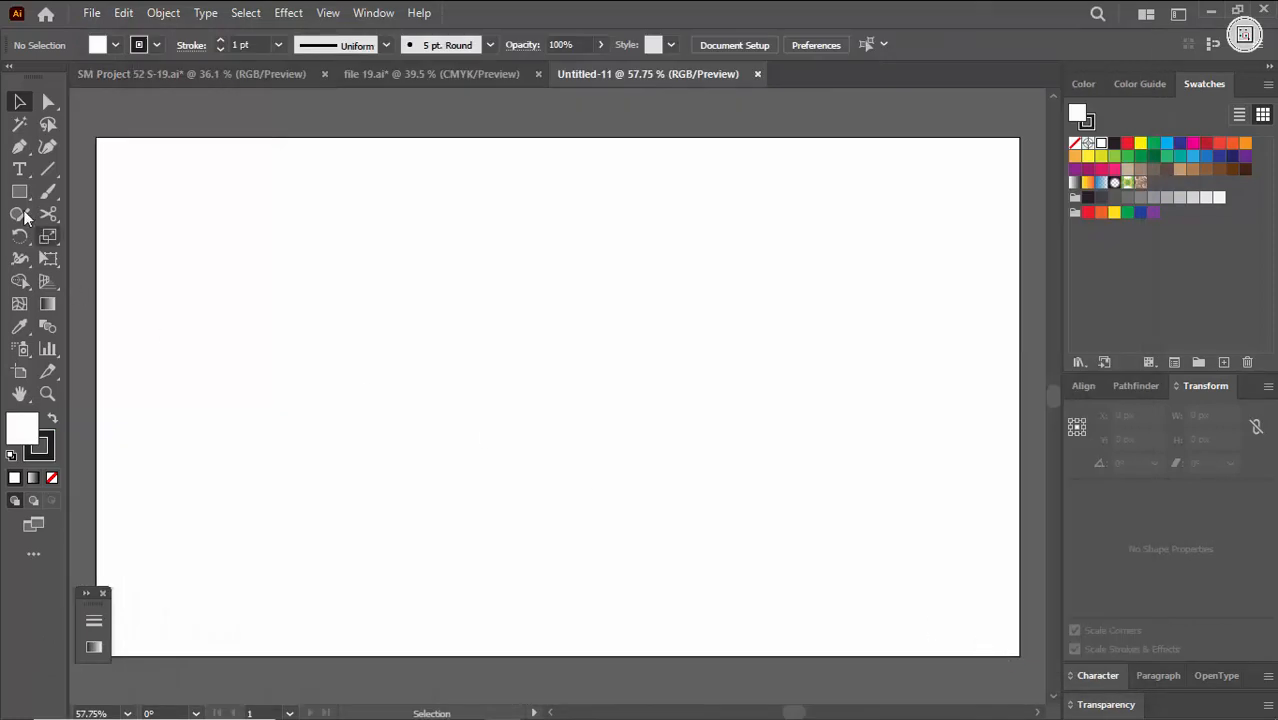
Create a 15-point star about 595 px wide and 592 px high near the middle of the artboard.
left_click(12, 195)
left_click(98, 281)
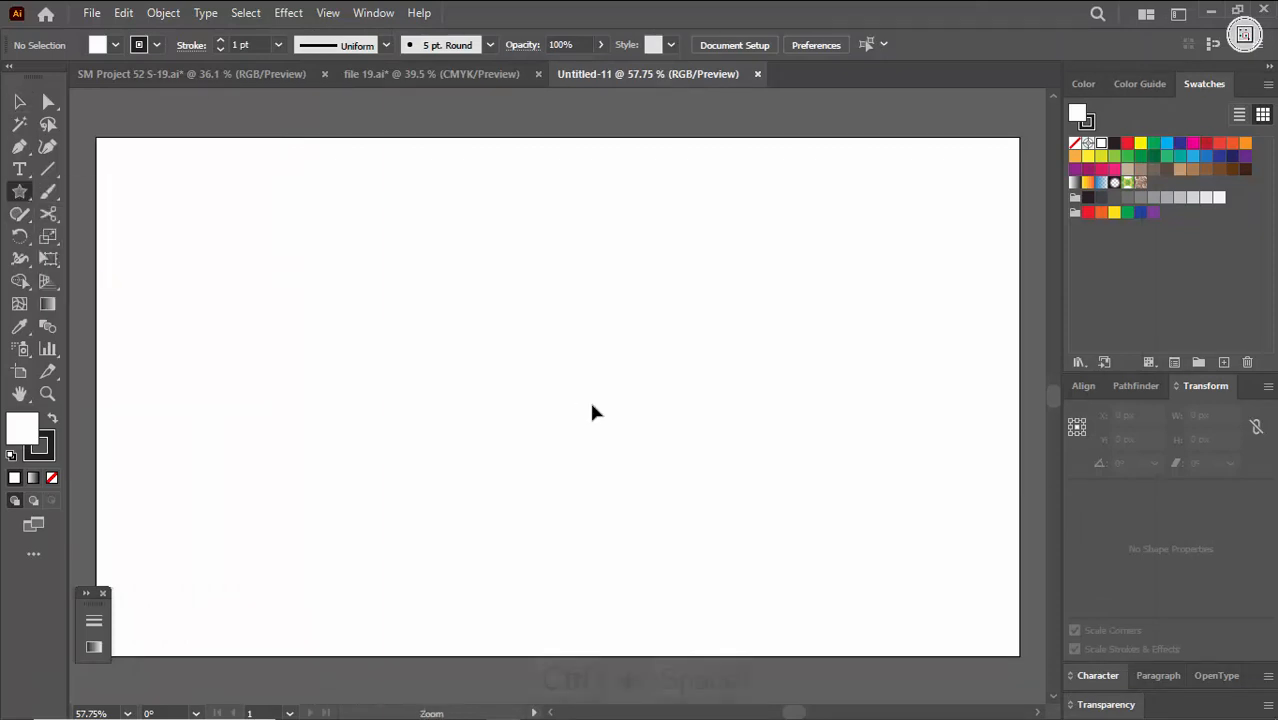
key("ctrl+space")
left_click_drag(593, 411, 522, 396)
left_click(522, 396)
type("15")
left_click(599, 431)
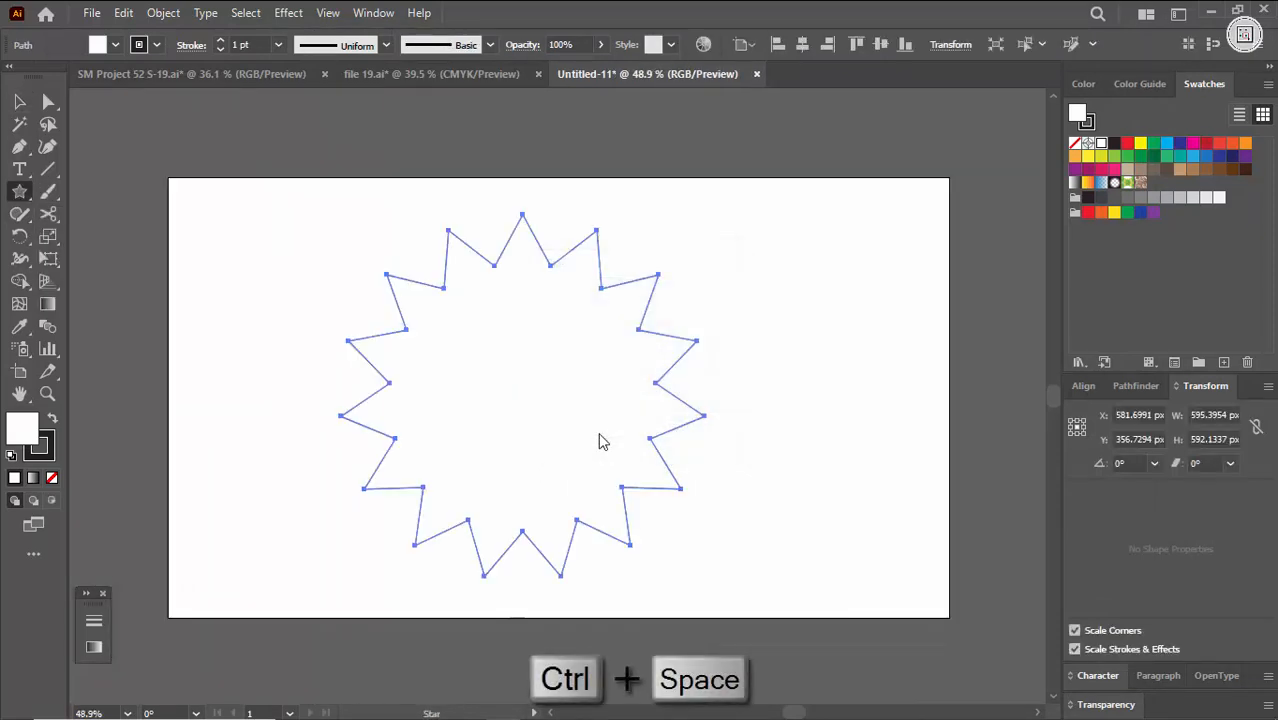
Round all the star's corners to a radius of about 21 px to form smooth gear teeth.
key("v")
key("ctrl+space")
left_click_drag(625, 388, 471, 334)
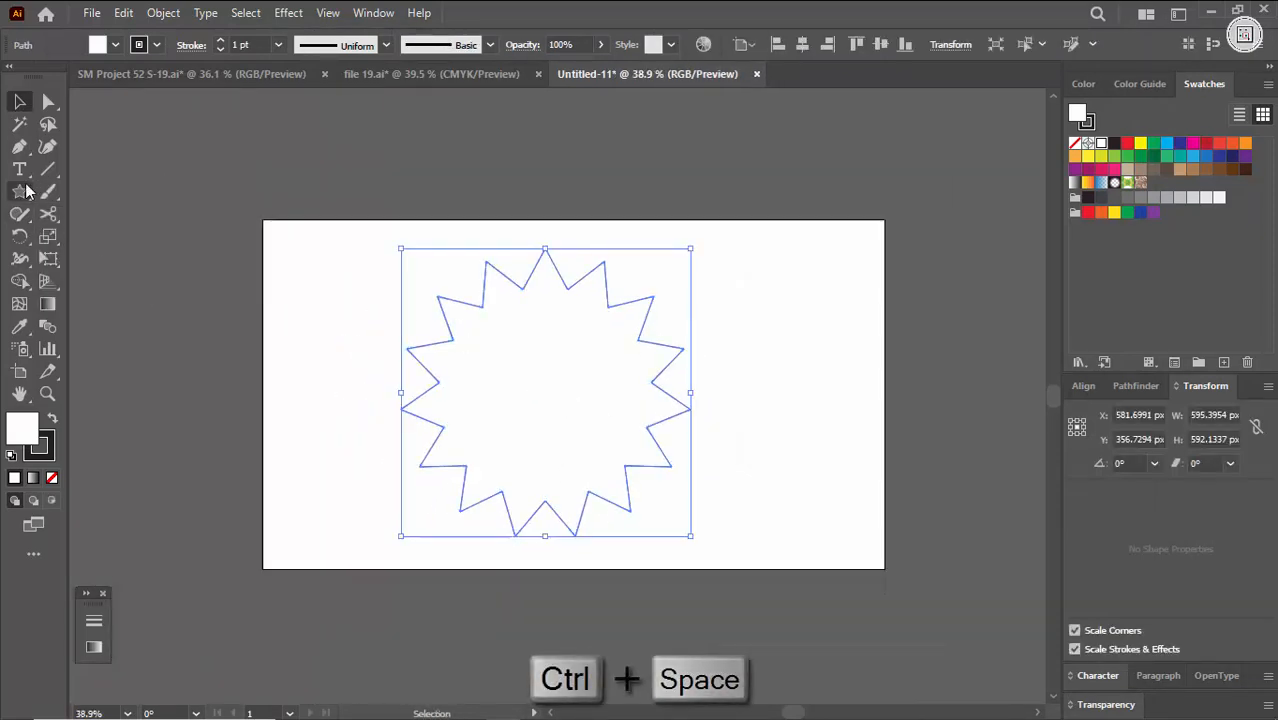
key("a")
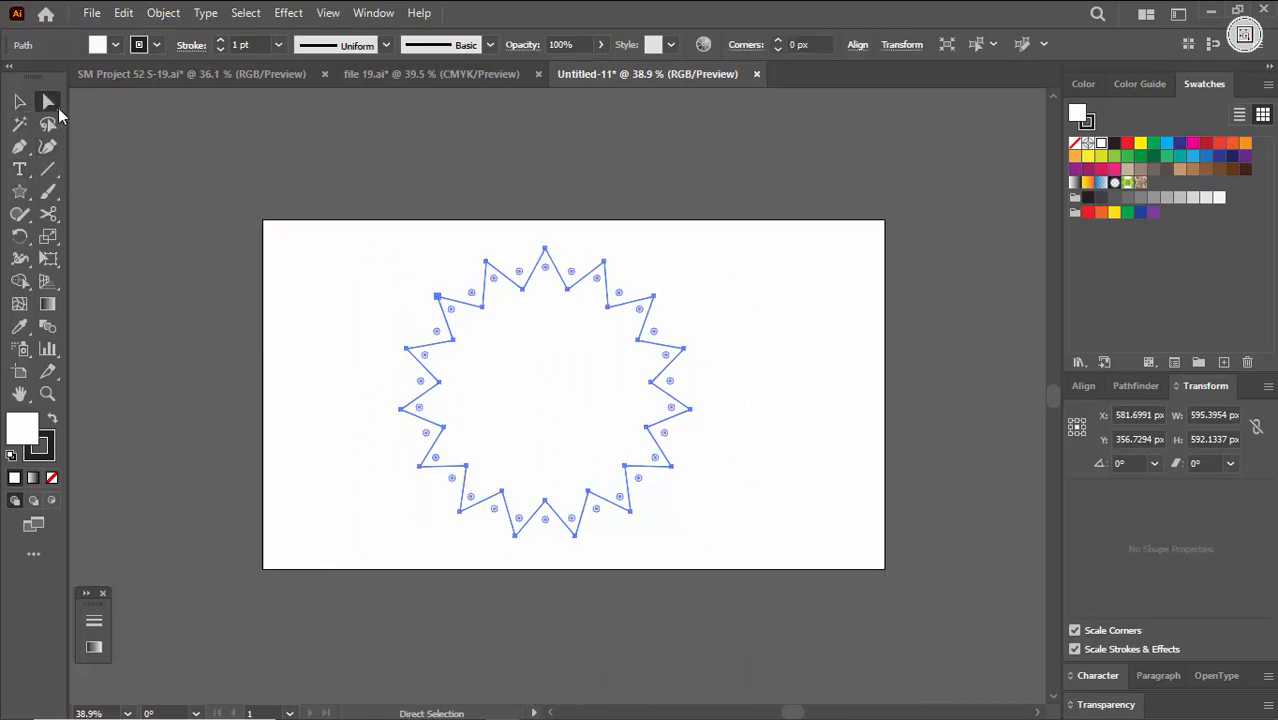
key("ctrl+space")
left_click_drag(528, 335, 596, 363)
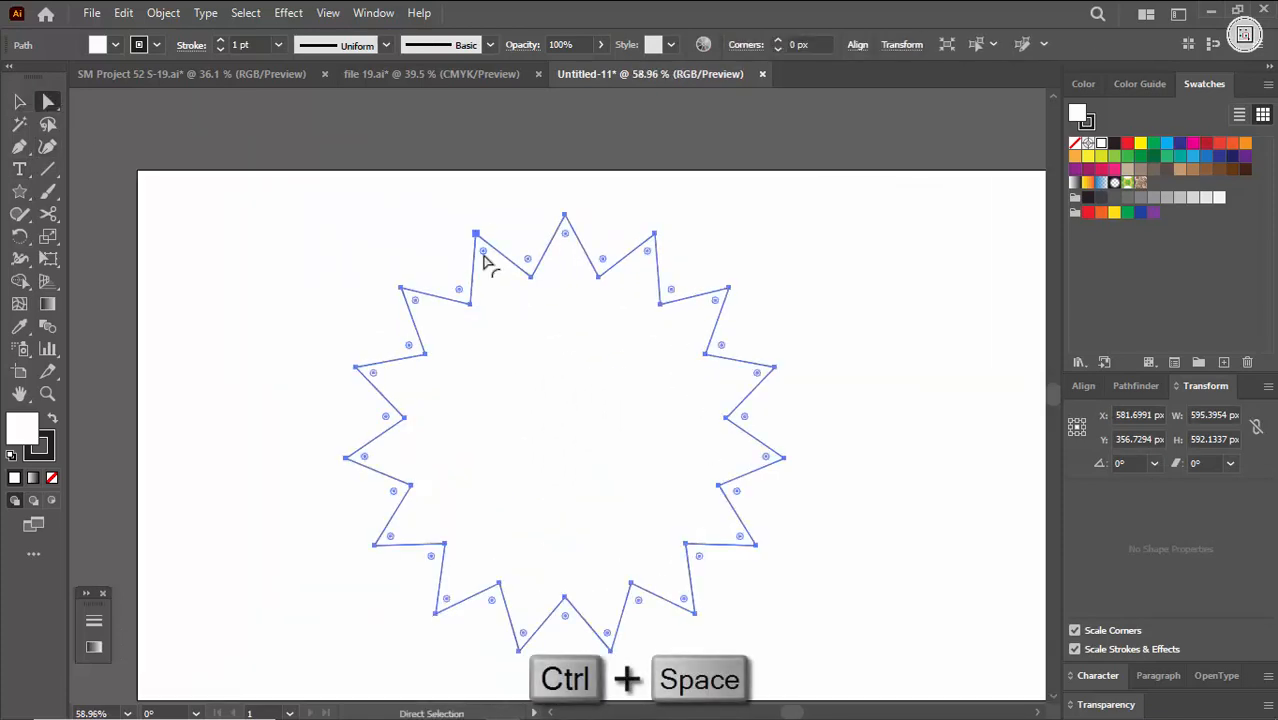
mouse_move(484, 258)
left_mouse_down()
mouse_move(517, 298)
mouse_move(491, 271)
left_mouse_up()
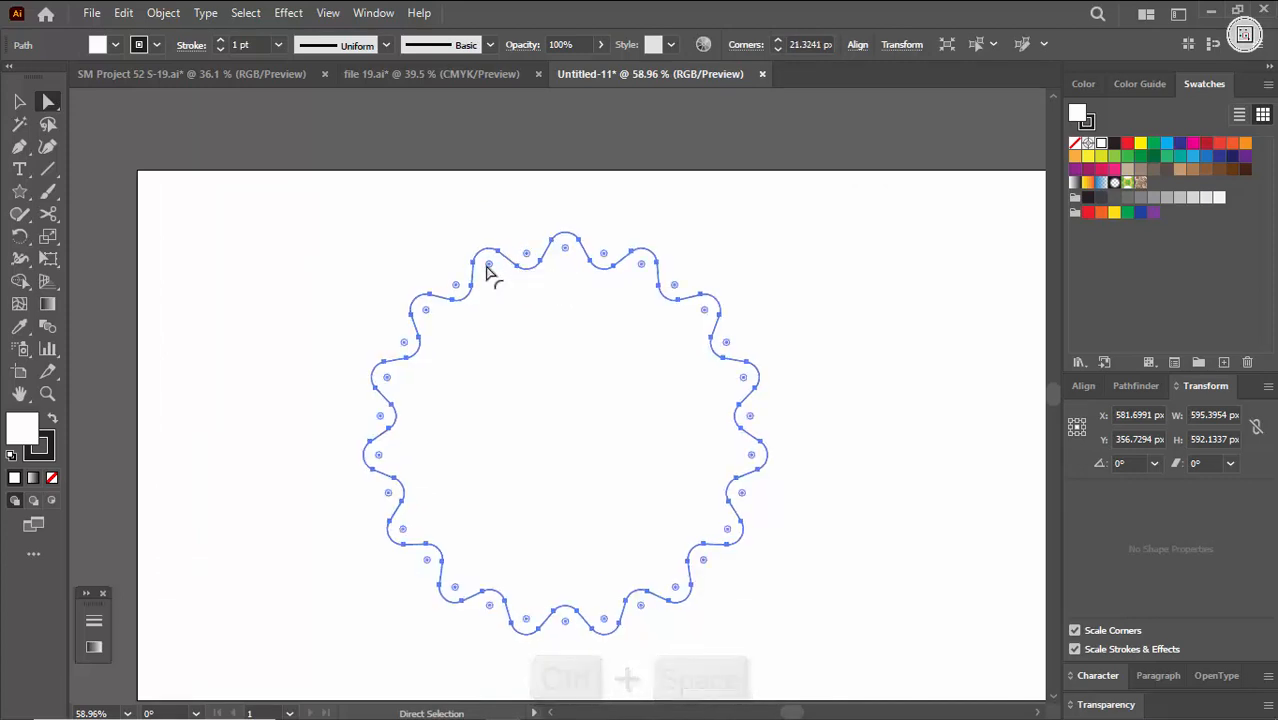
key("v")
left_click(754, 285)
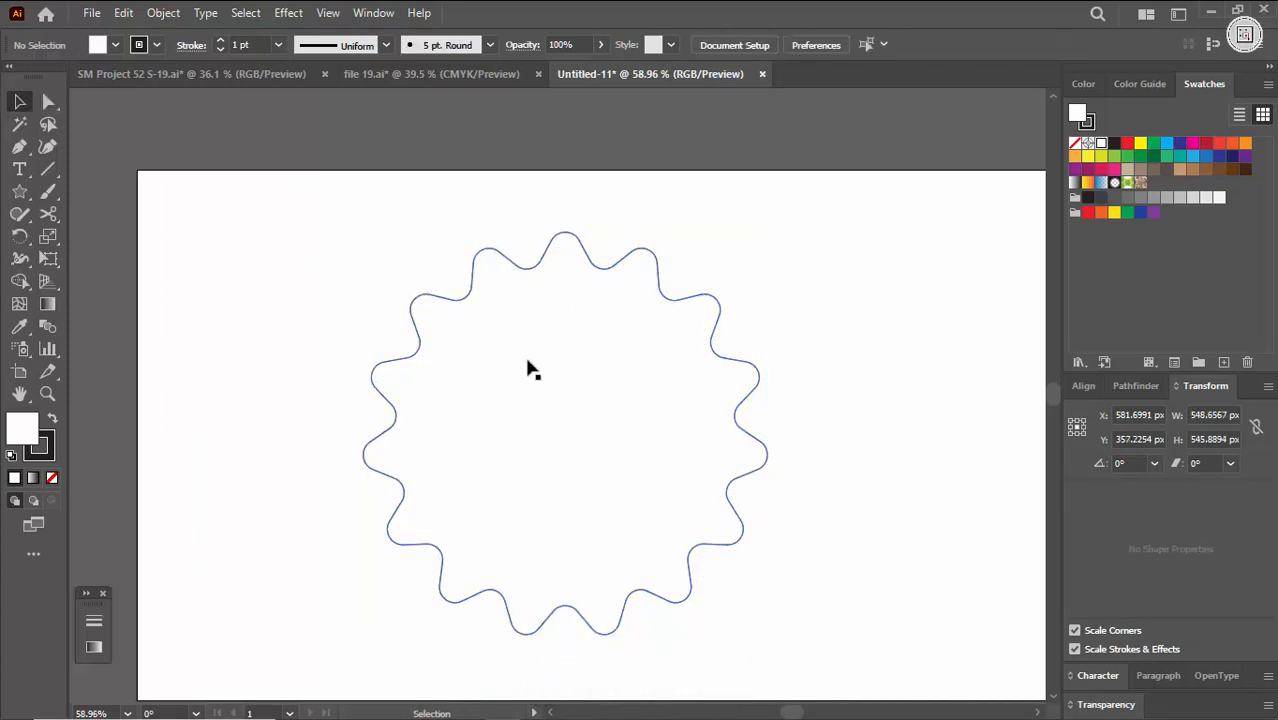
Draw a circle about 396 px in diameter centred inside the gear outline and swap its fill and stroke colors.
left_click(20, 193)
left_click(96, 238)
key("ctrl+space")
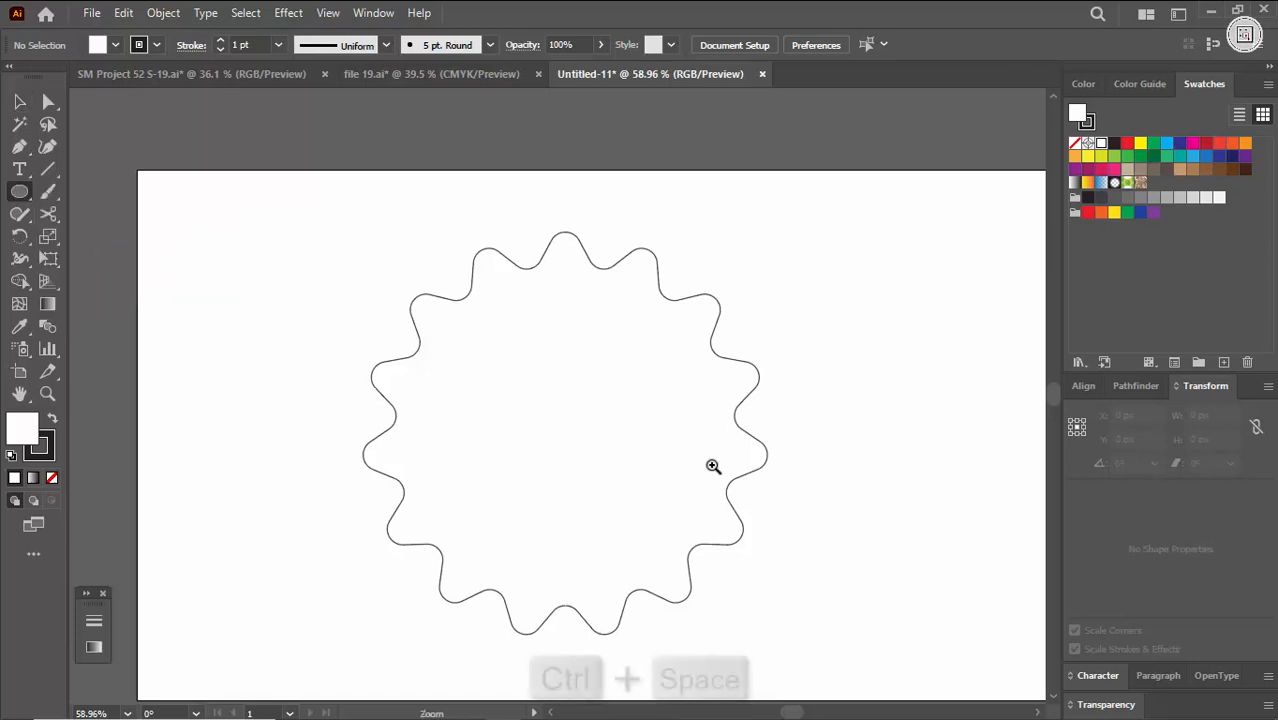
mouse_move(713, 465)
left_mouse_down()
mouse_move(557, 440)
mouse_move(628, 495)
left_mouse_up()
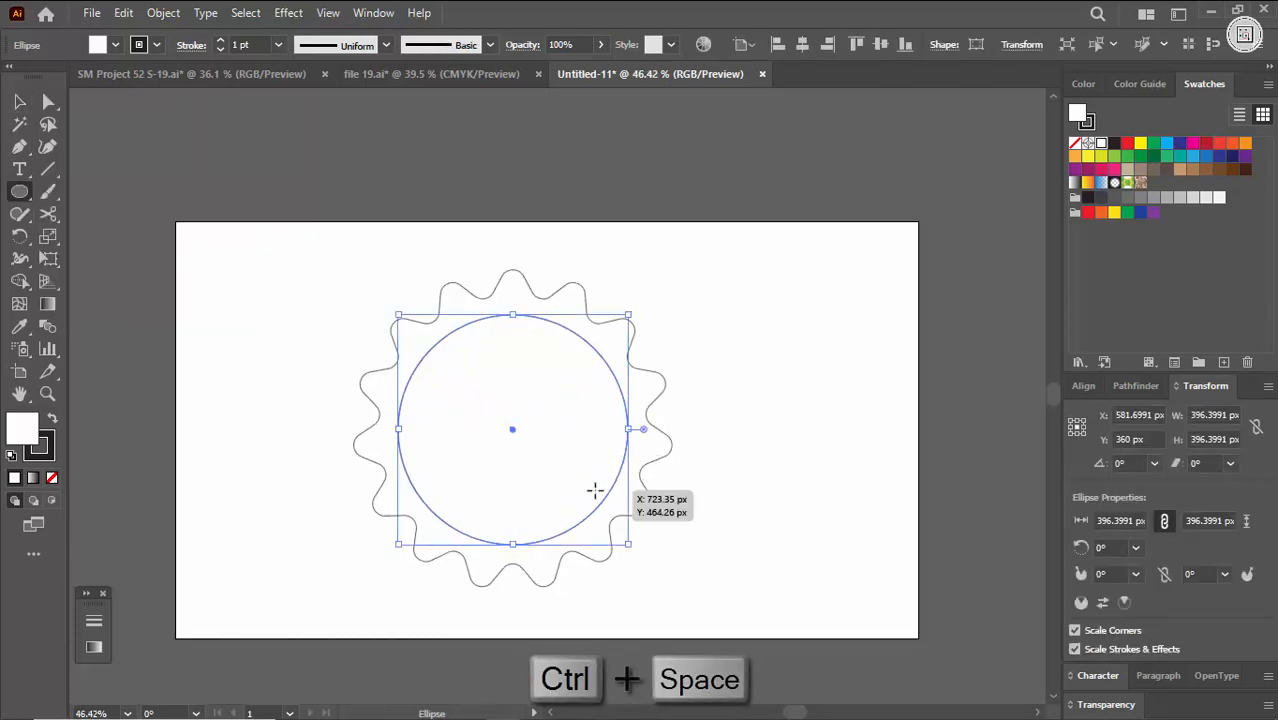
key("shift+x")
key("v")
left_click(790, 437)
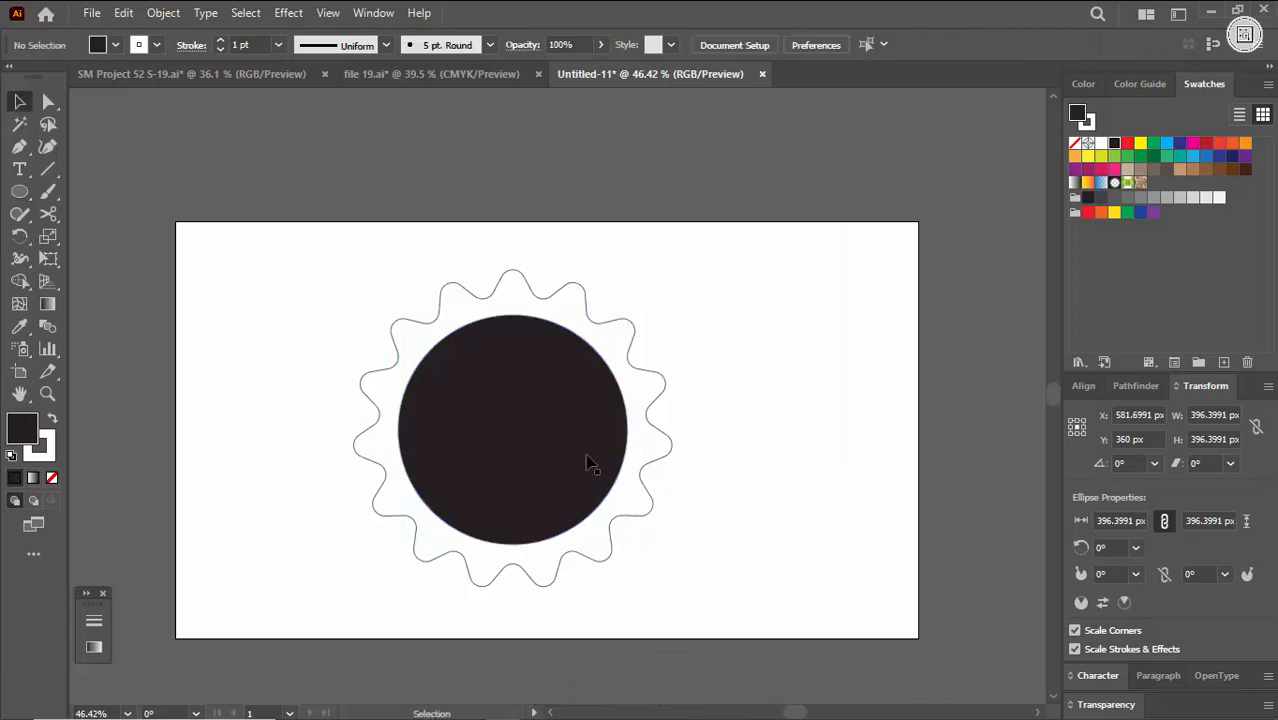
Switch the color sliders to RGB and set the circle's fill to pure black (000000).
left_click(588, 460)
left_click(1087, 84)
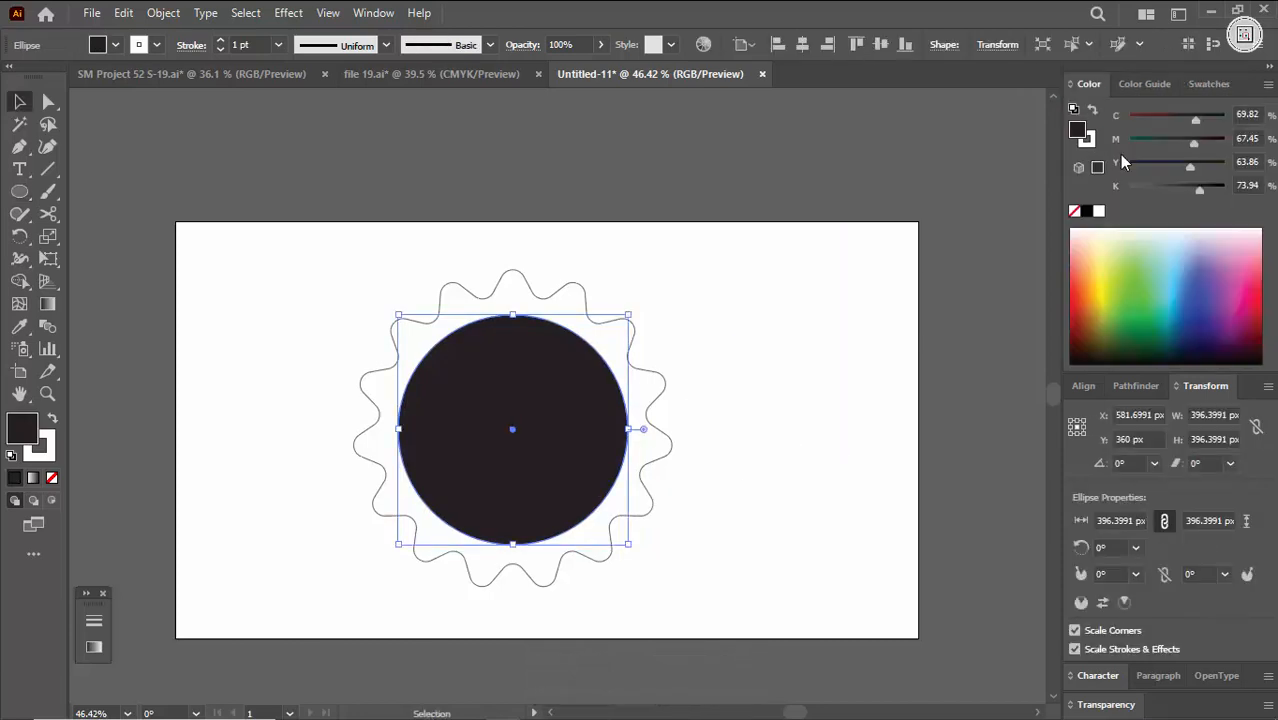
left_click(1269, 87)
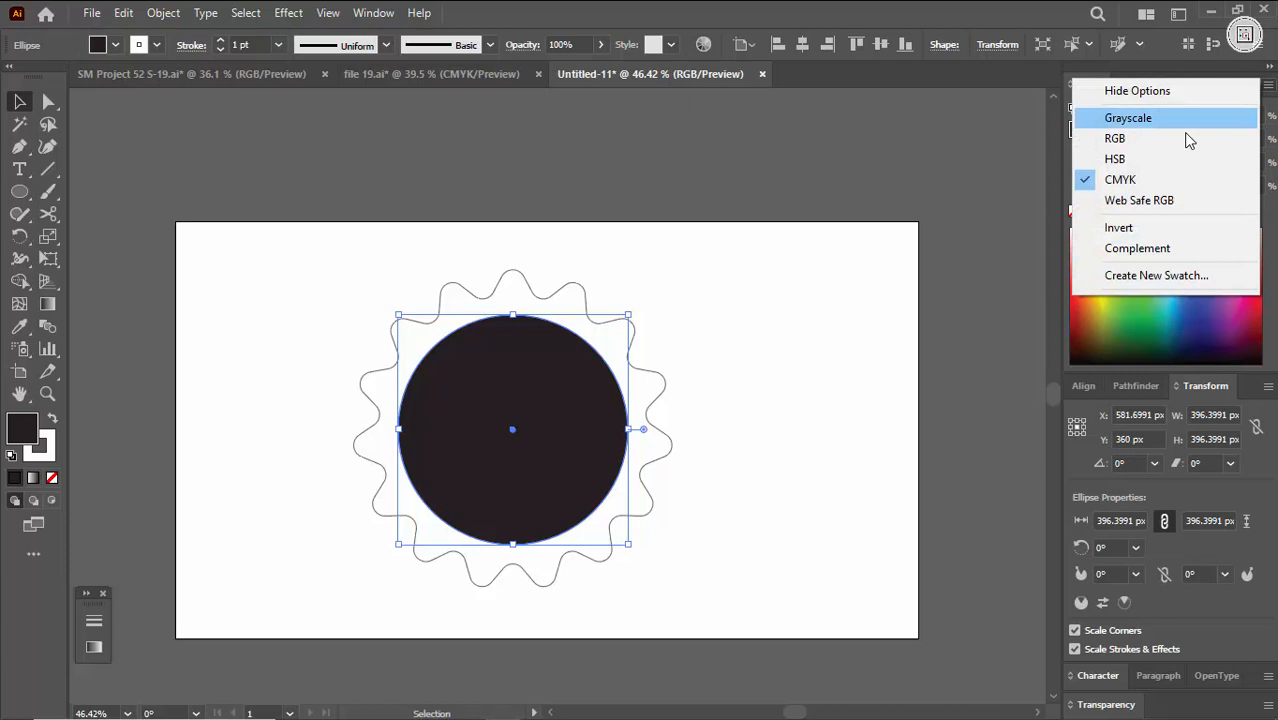
left_click(1115, 137)
left_click(1088, 213)
left_click(887, 327)
Give the toothed outline no fill and a pure black 4 pt stroke.
key("ctrl+space")
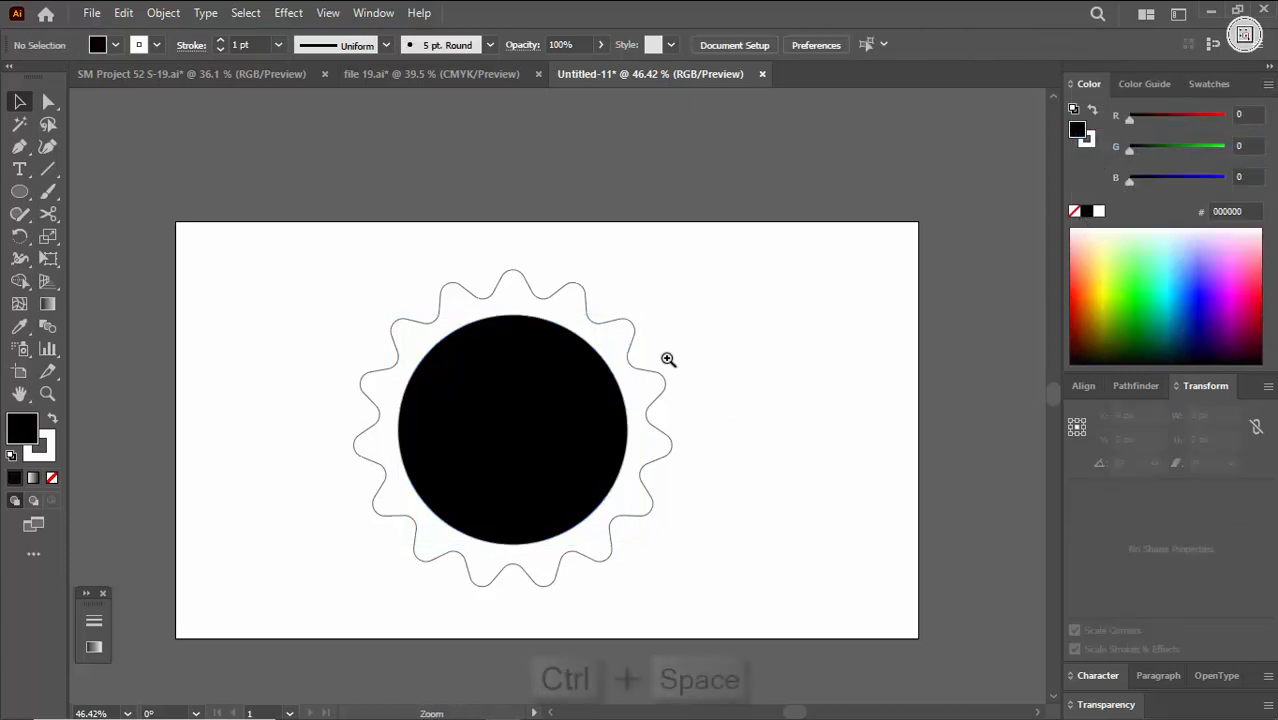
left_click_drag(667, 359, 690, 384)
left_click(641, 434)
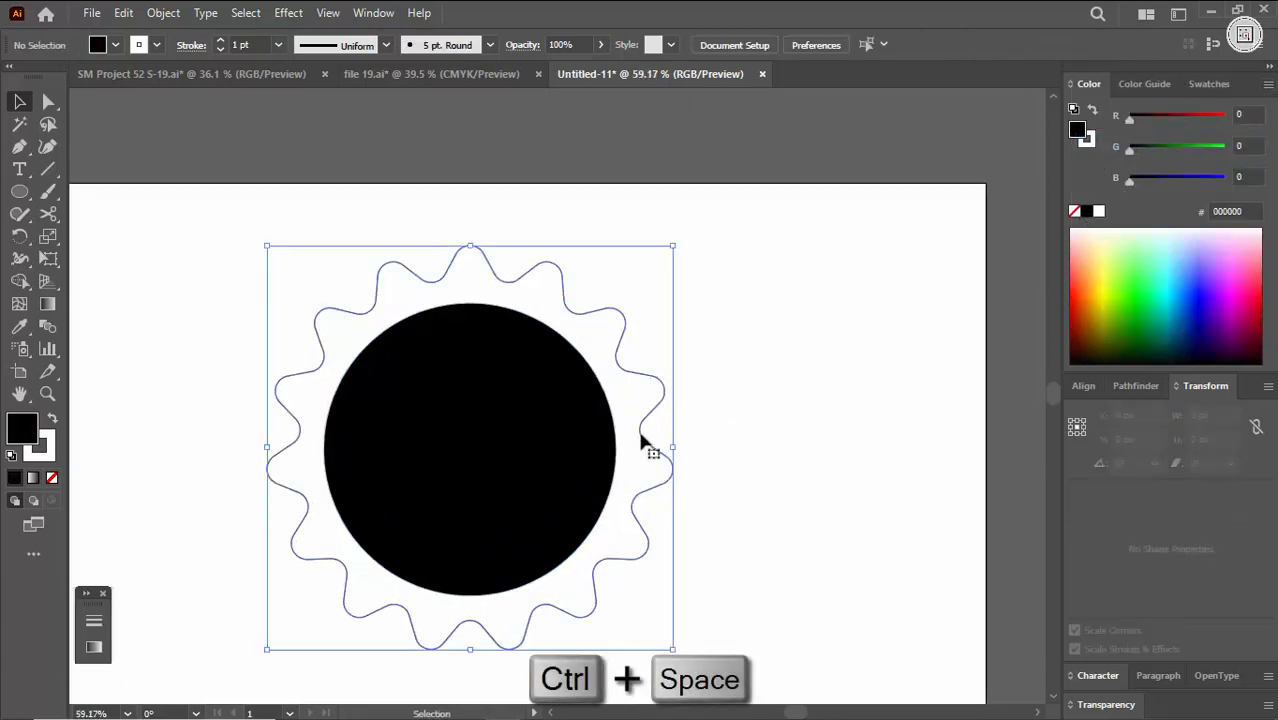
left_click(53, 479)
left_click(48, 446)
left_click(1086, 211)
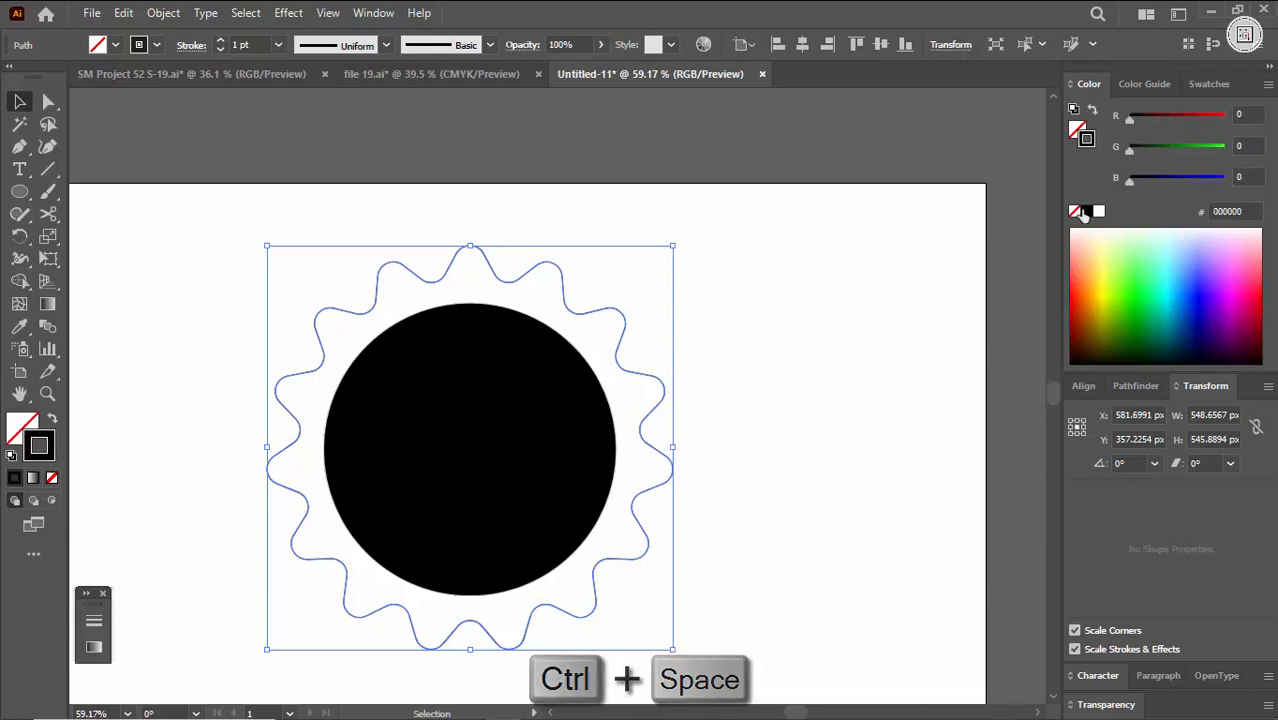
left_click(262, 42)
key("Return")
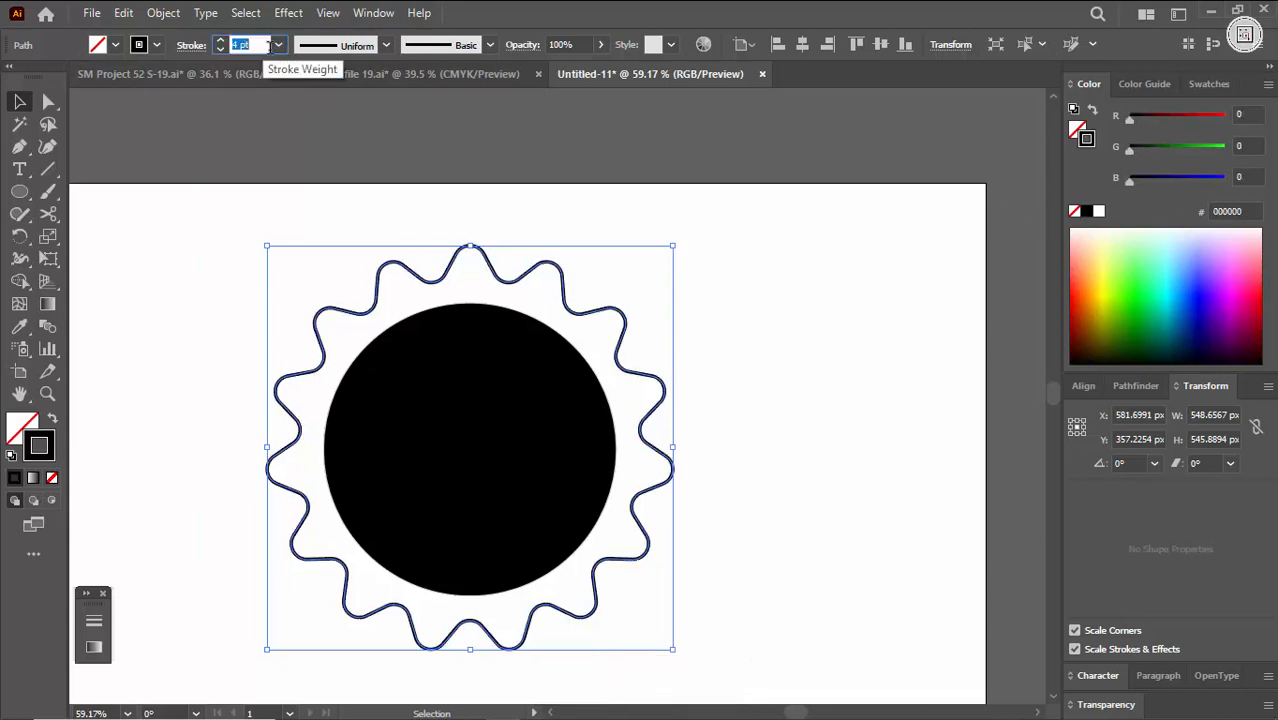
left_click(872, 262)
Enlarge the circle from its centre to about 415 px in diameter and give it a black outline without fill.
left_click(576, 448)
key("ctrl+space")
left_click(576, 448)
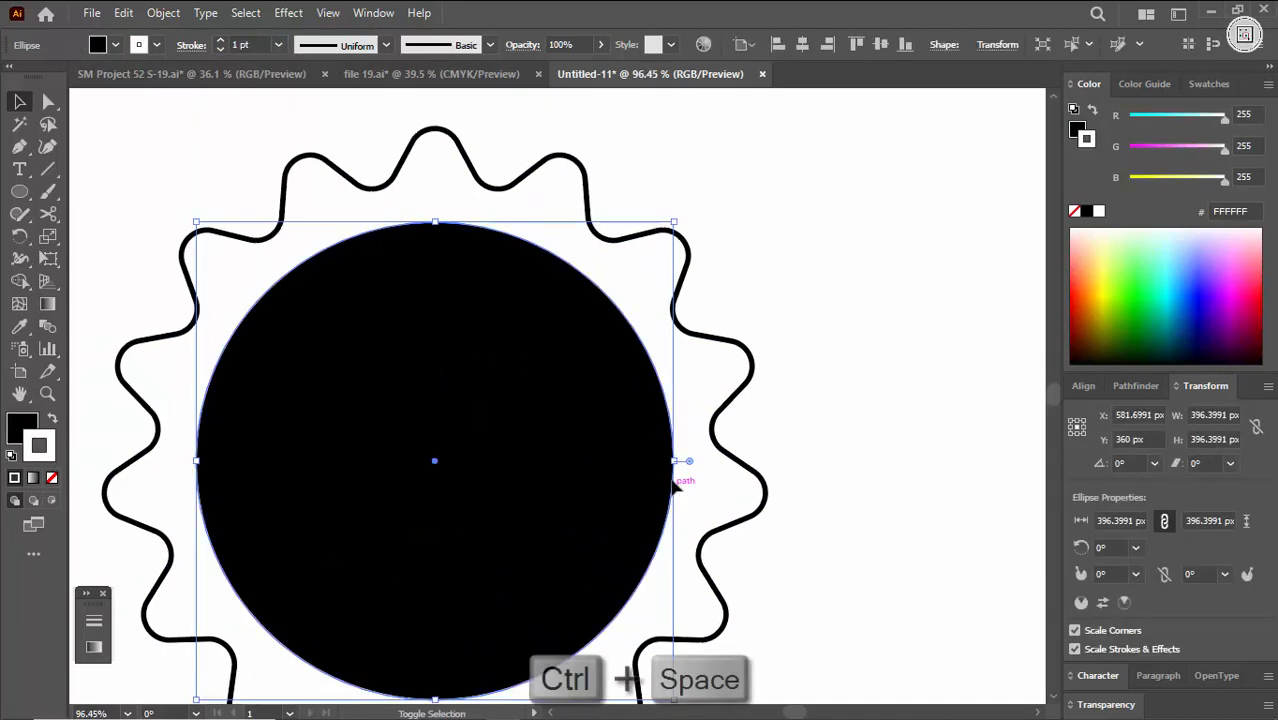
left_click_drag(676, 456, 690, 462)
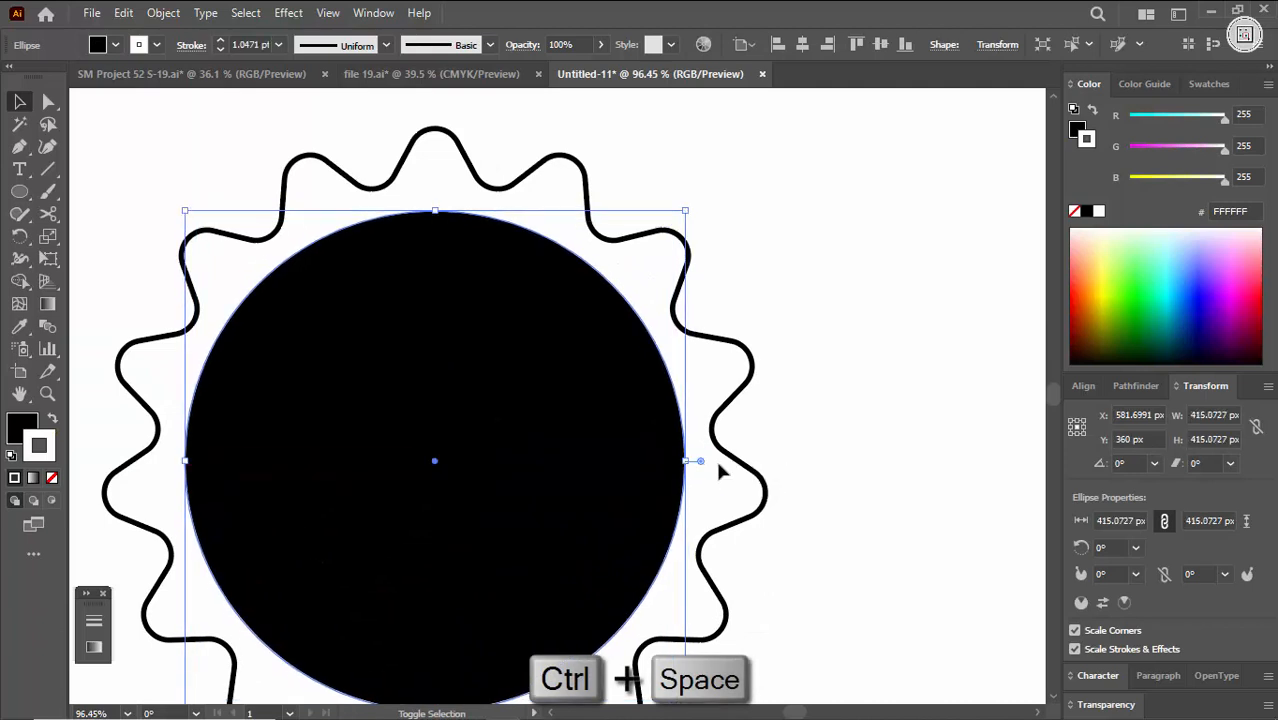
key("shift+x")
left_click(864, 384)
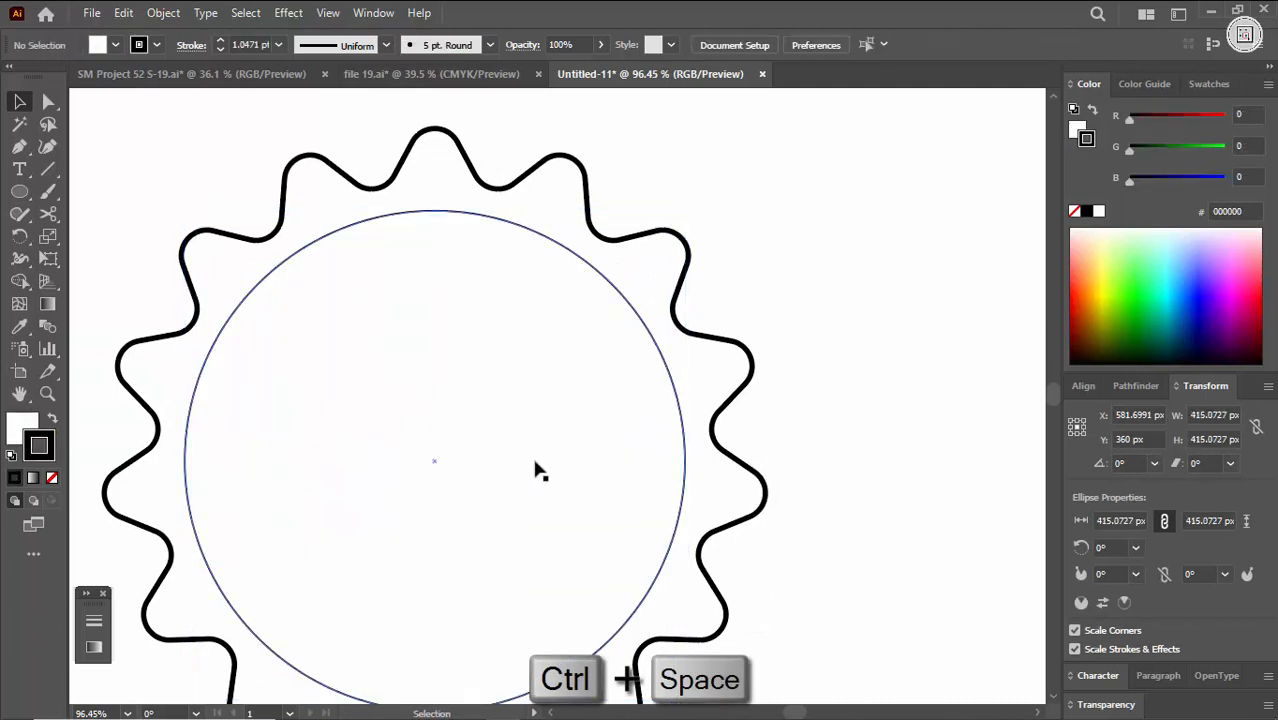
left_click(590, 375)
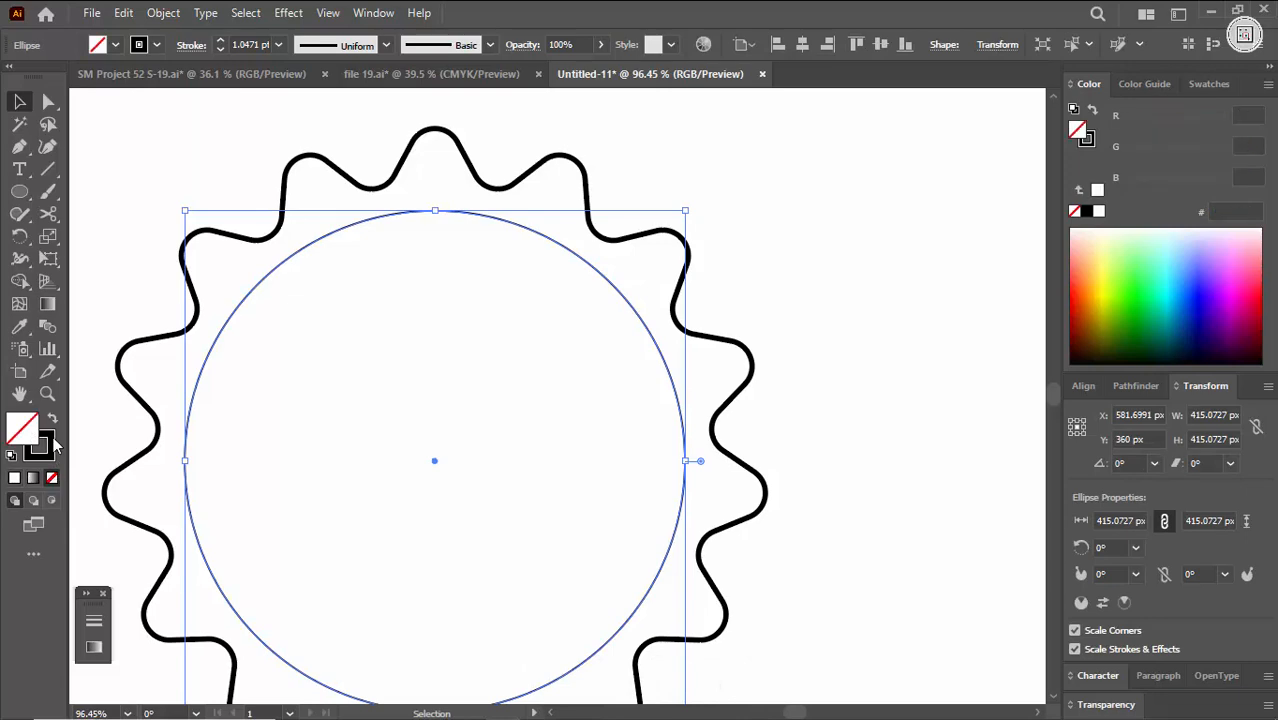
Paste a copy of the circle in front and scale the two concentric circles to about 381 px and 271 px in diameter.
left_click(124, 13)
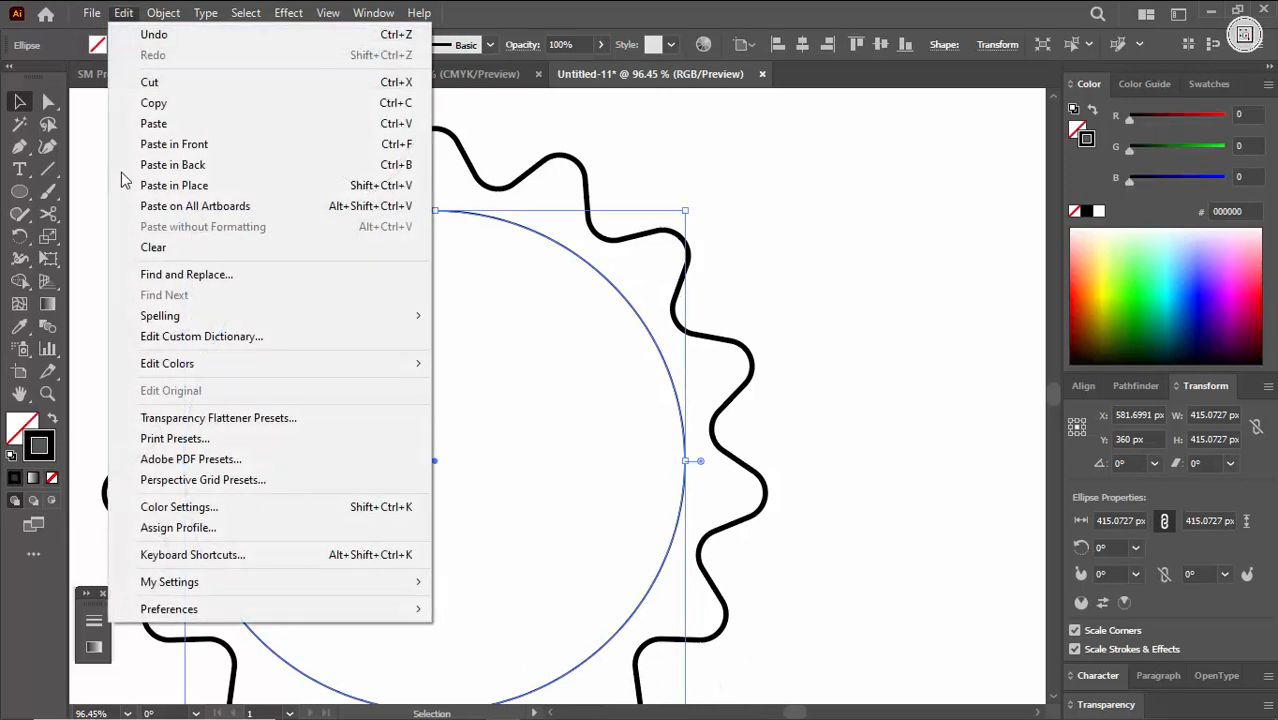
left_click(163, 102)
left_click(124, 13)
left_click(190, 150)
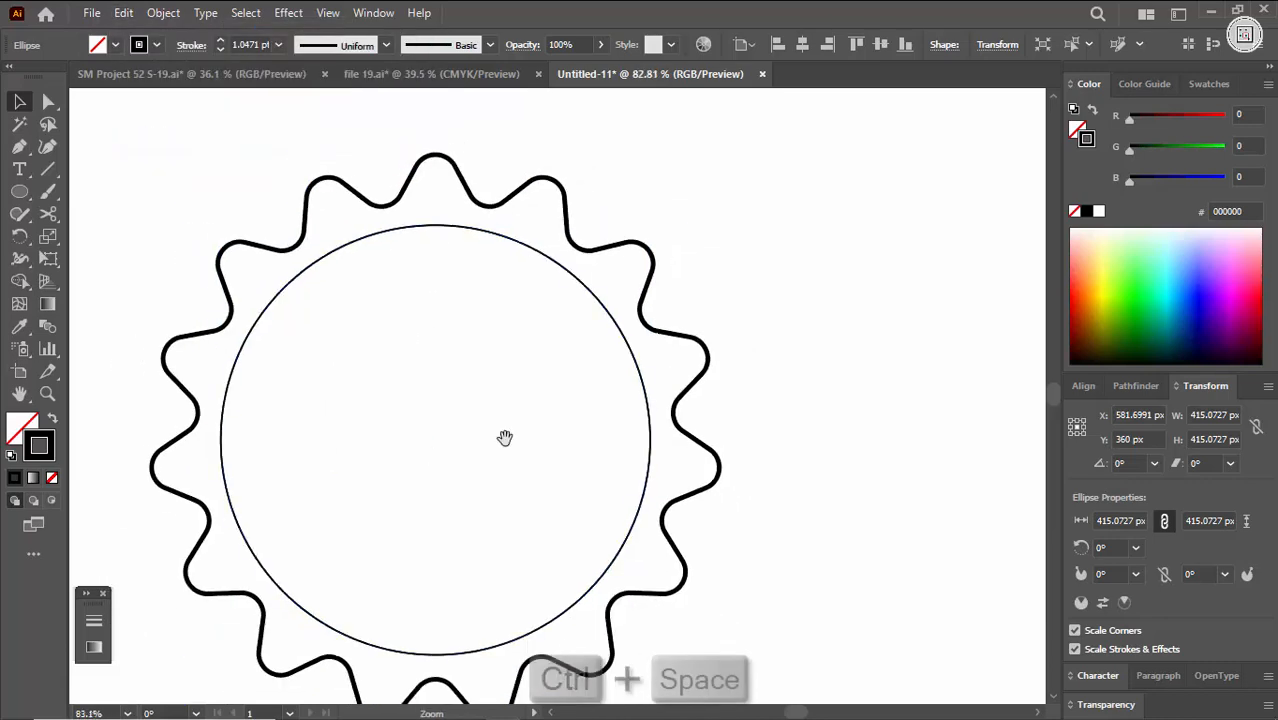
mouse_move(654, 447)
left_mouse_down()
mouse_move(588, 440)
mouse_move(634, 447)
left_mouse_up()
left_click(651, 451, "shift")
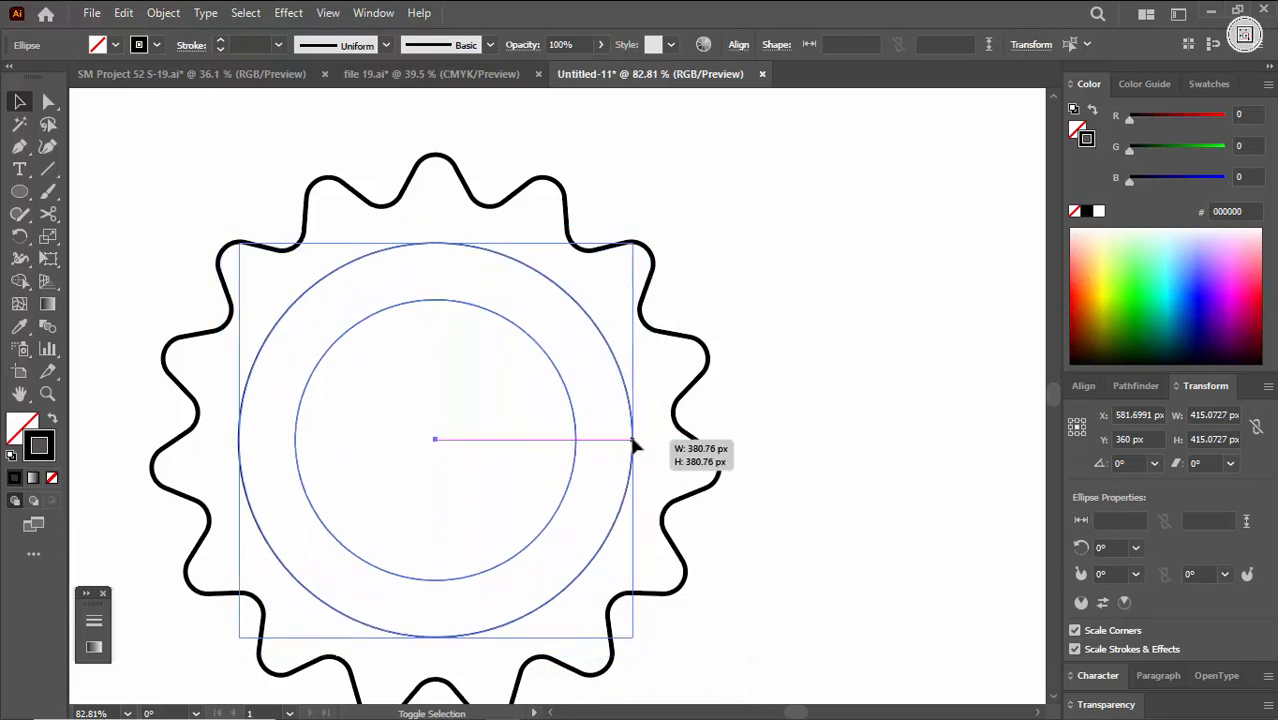
left_click(800, 400)
Paste a copy of the inner circle in front and shrink it from the centre to make a third concentric circle.
left_click(577, 462)
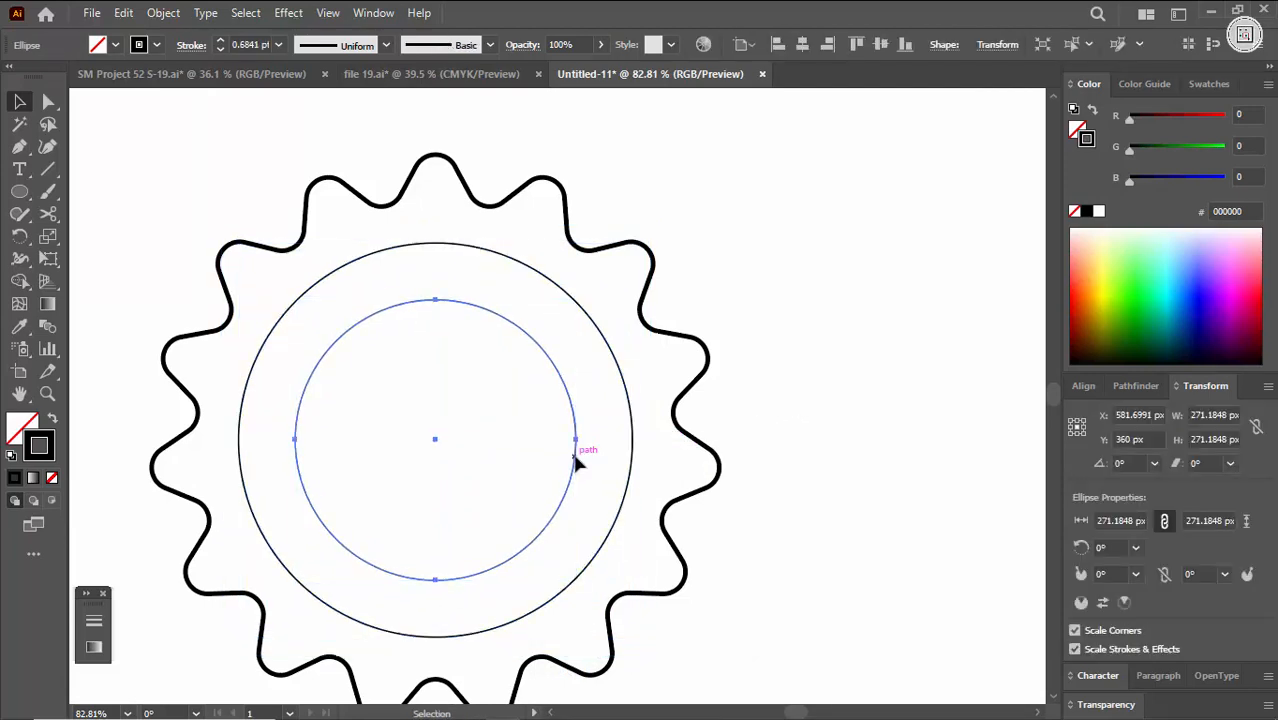
key("ctrl+c")
key("ctrl+f")
left_click_drag(580, 443, 524, 431)
left_click(772, 290)
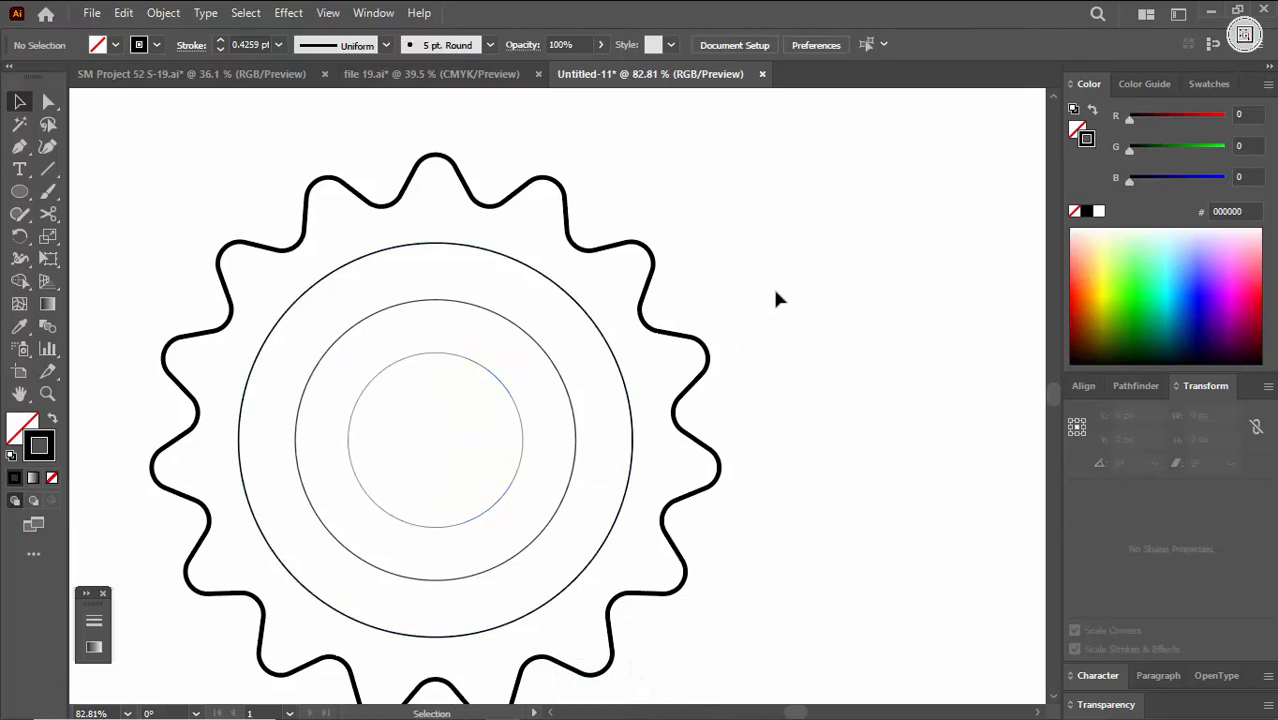
Use the Shape Builder on all four outlines to form separate toothed, middle and inner rings and remove the centre disc.
key("a")
left_click_drag(763, 290, 330, 600)
left_click_drag(588, 386, 417, 448)
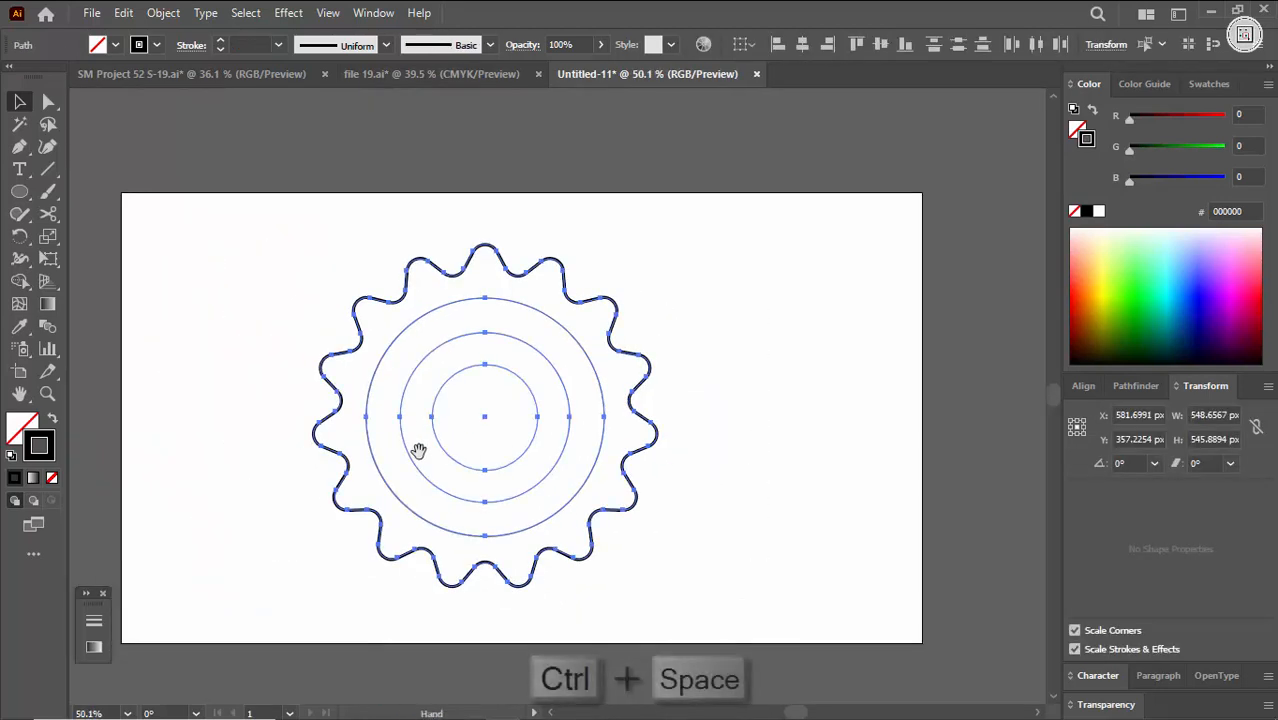
left_click(20, 282)
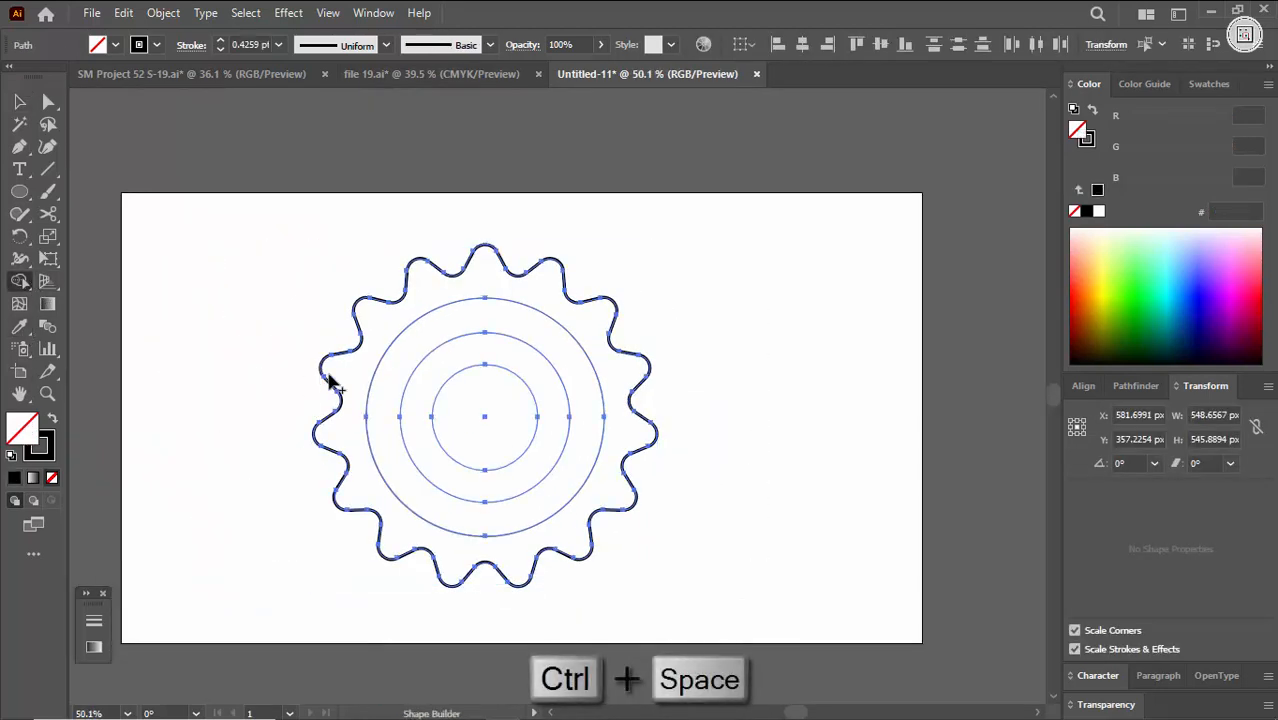
left_click(351, 375)
left_click(393, 395)
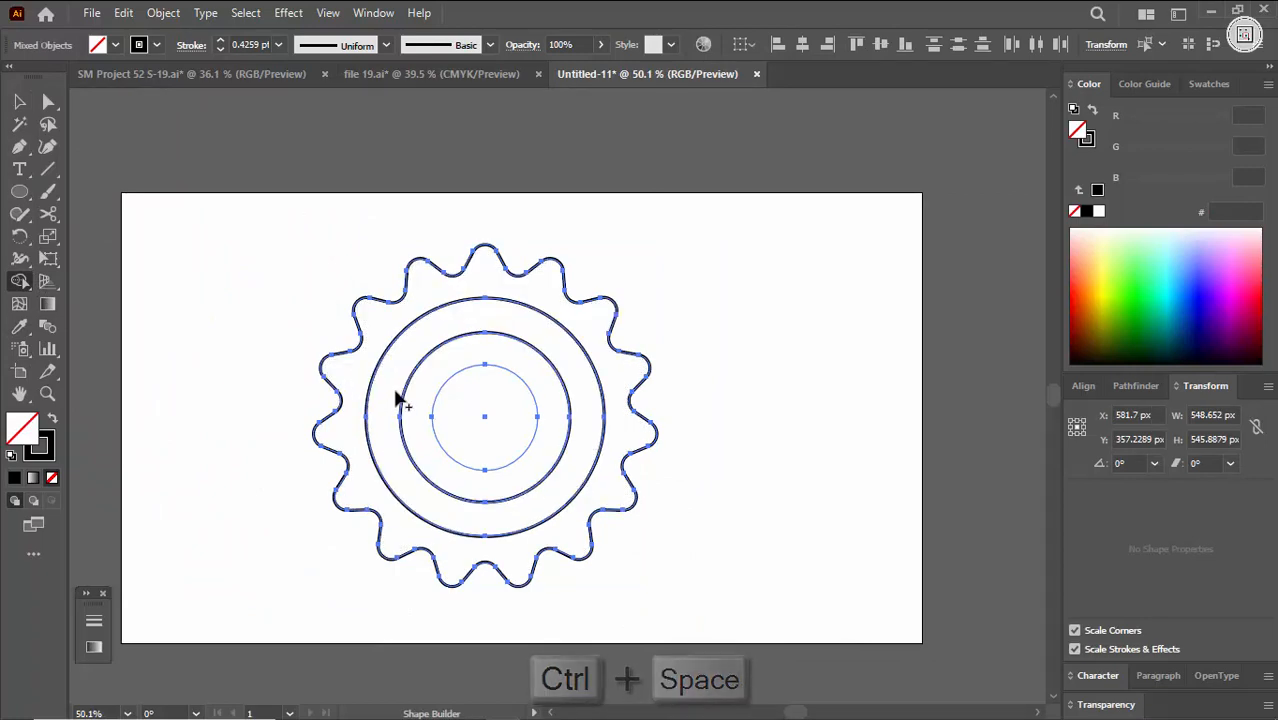
left_click(426, 404)
left_click(483, 428, "alt")
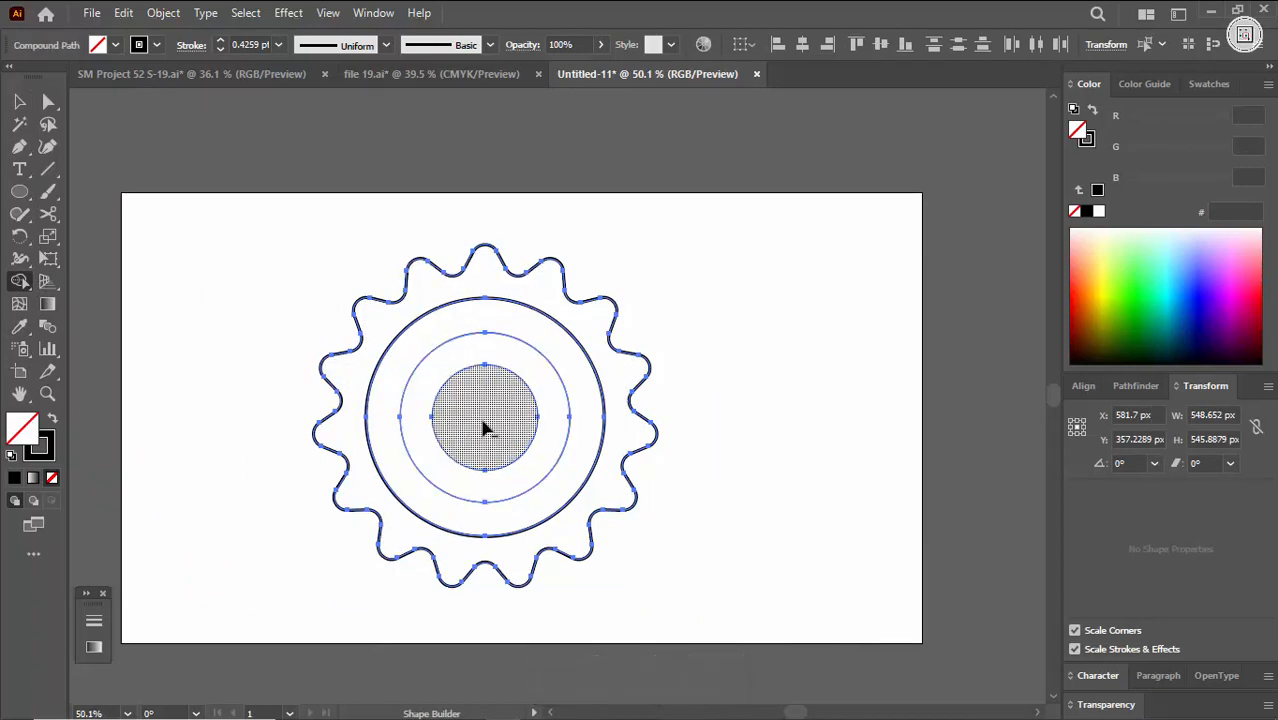
left_click(41, 107)
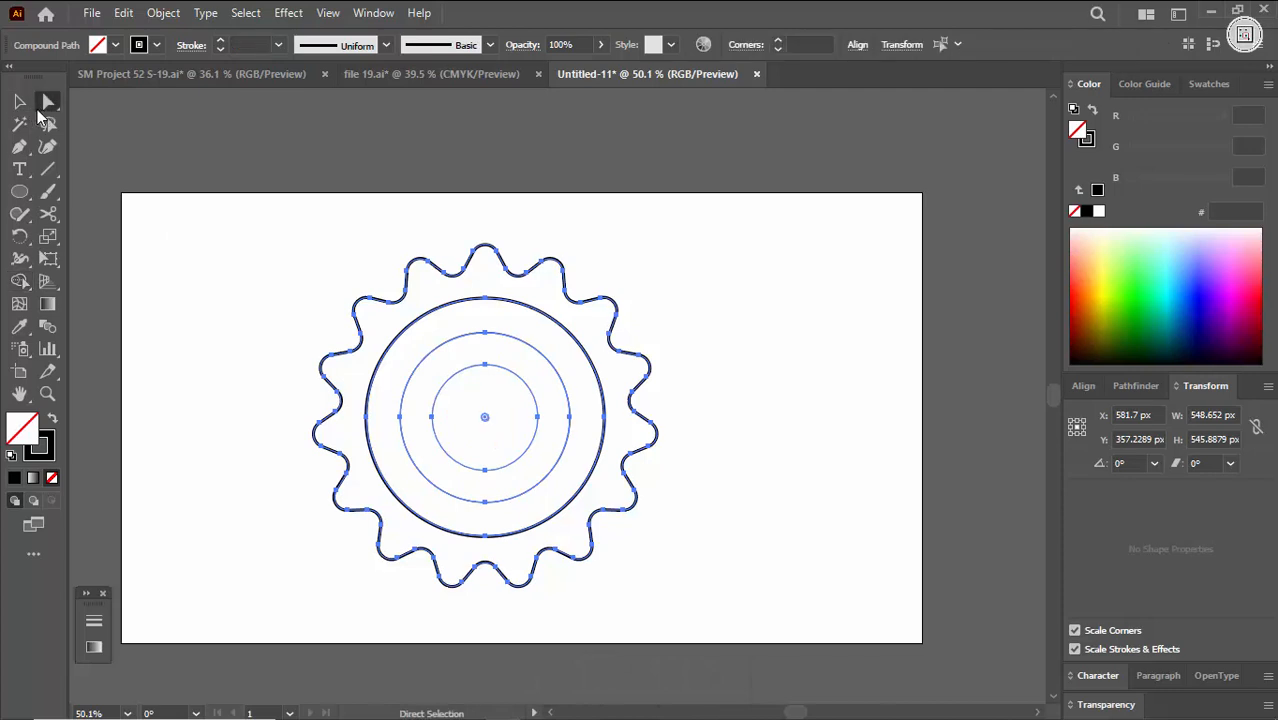
left_click(19, 101)
left_click(345, 291)
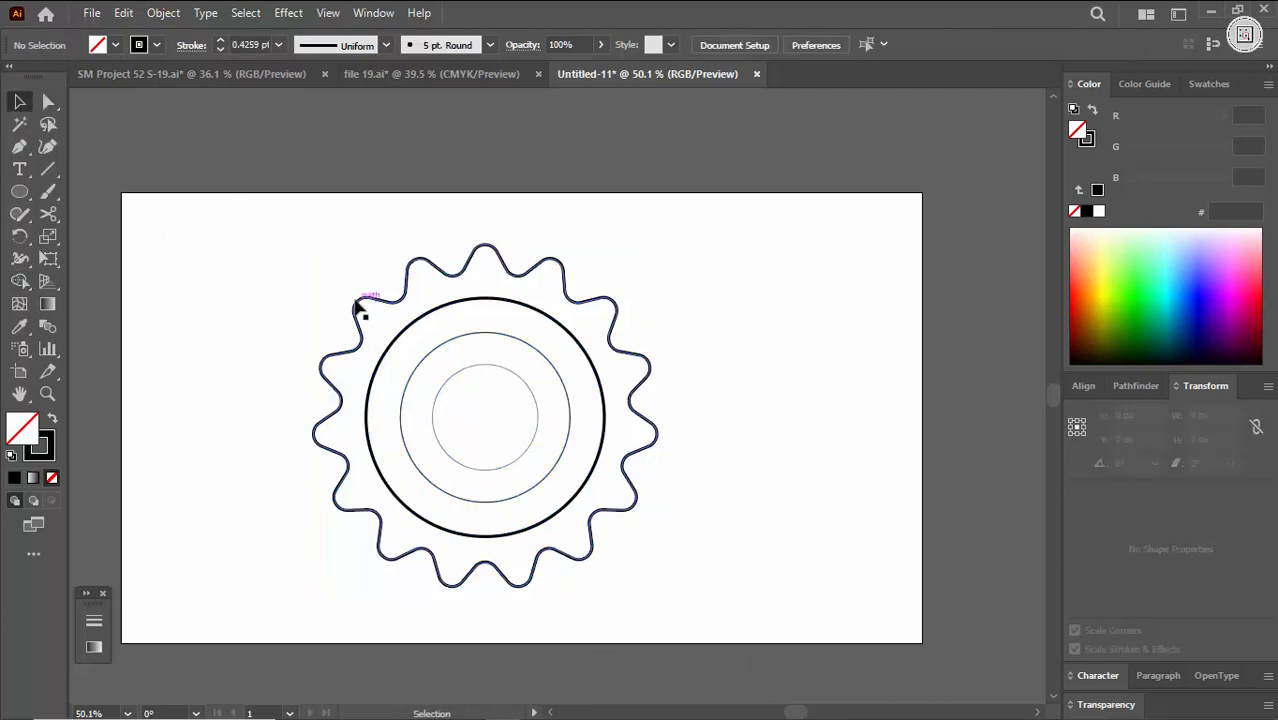
Swap fill and stroke on the toothed, inner and middle rings so each has a solid black fill without a stroke.
left_click(357, 305)
key("shift+x")
left_click(430, 340)
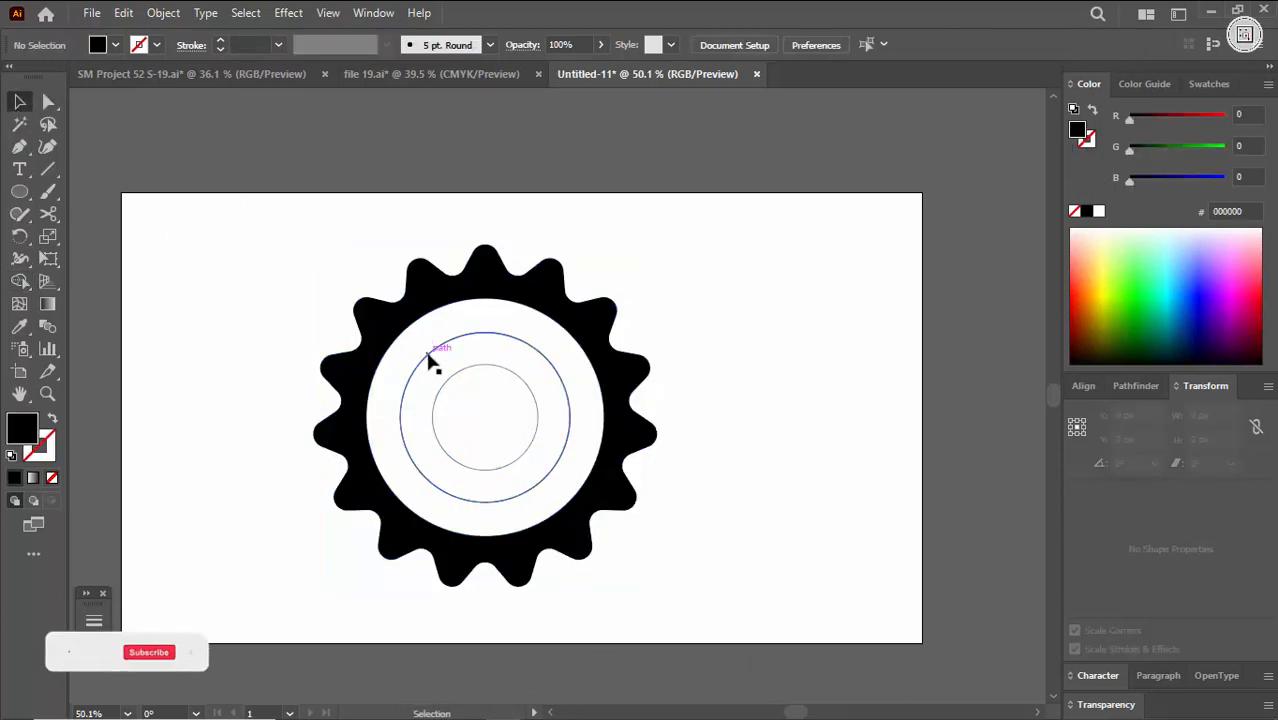
left_click(430, 362)
key("shift+x")
left_click(634, 262)
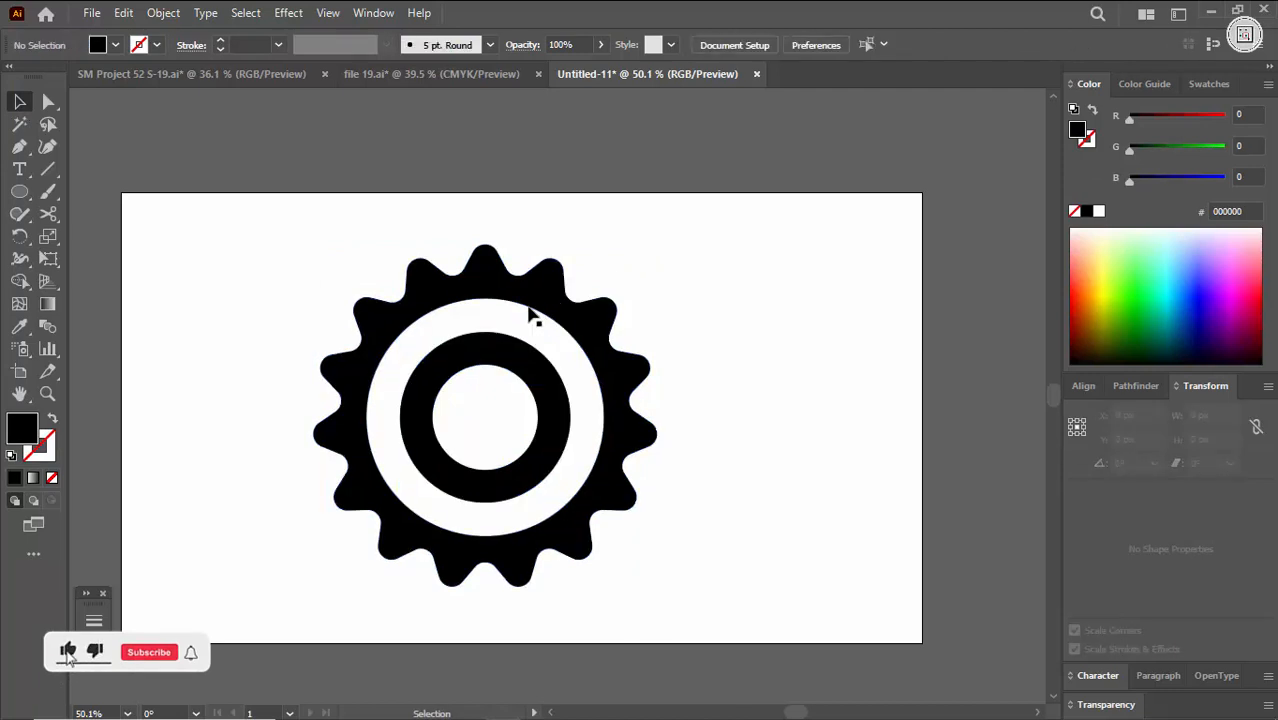
left_click(533, 316)
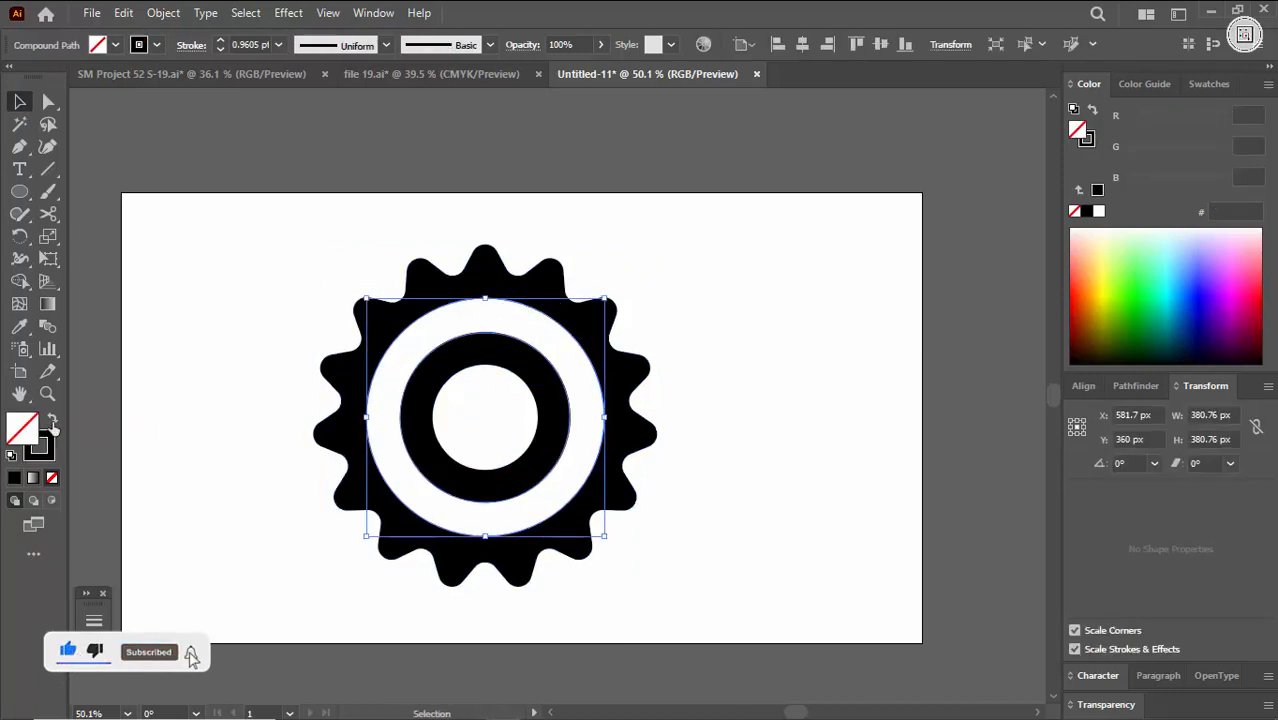
key("shift+x")
left_click(437, 420)
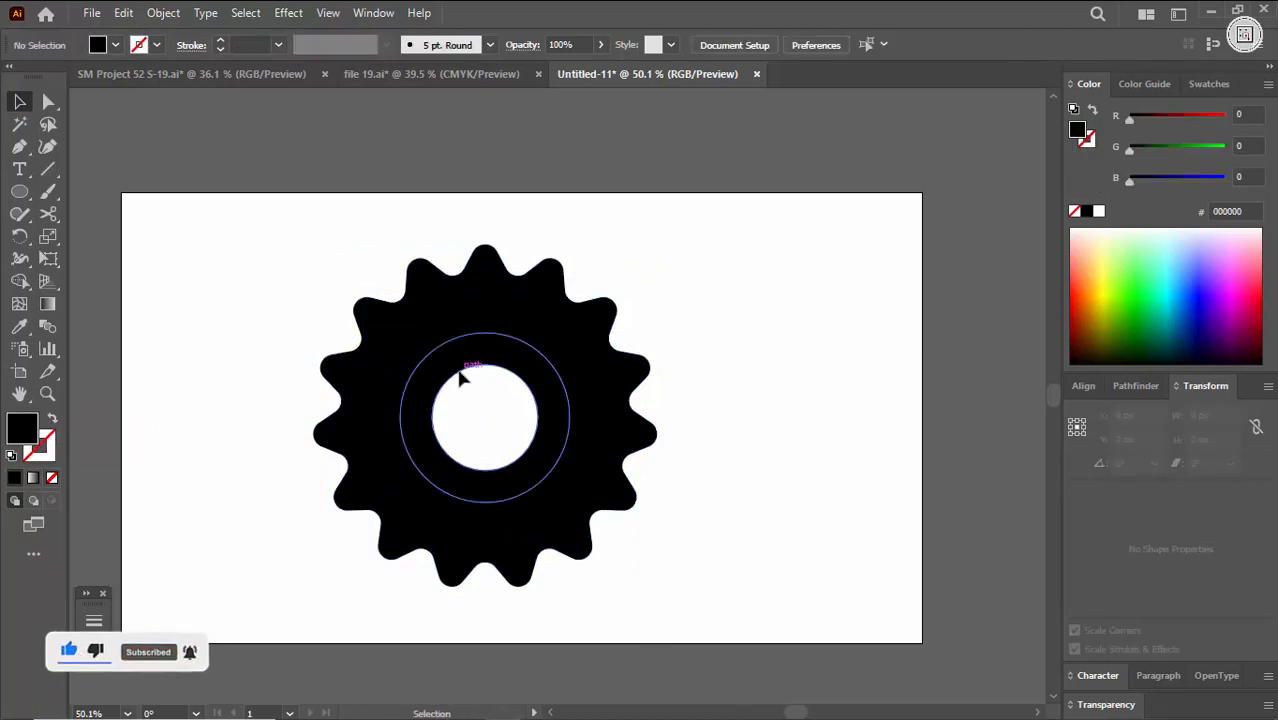
Select the middle ring and switch the colour sliders to CMYK.
left_click(460, 377)
left_click_drag(461, 388, 579, 365)
left_click(512, 298)
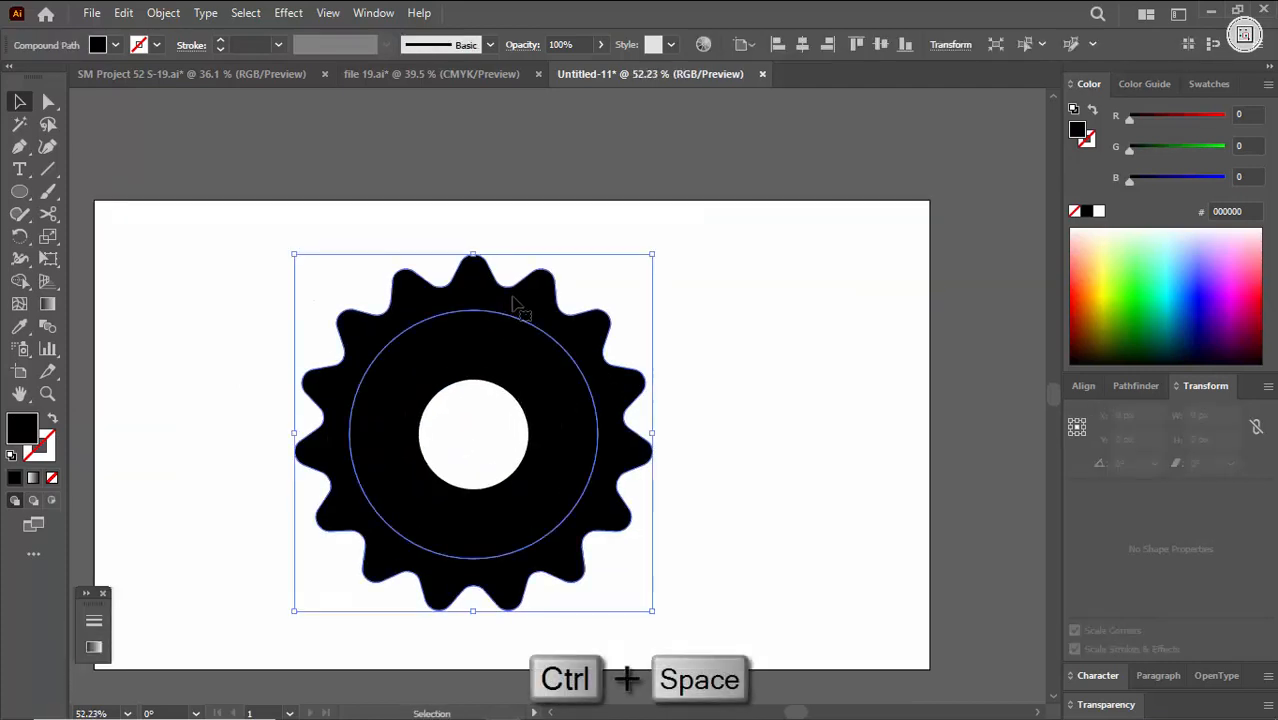
left_click(542, 400)
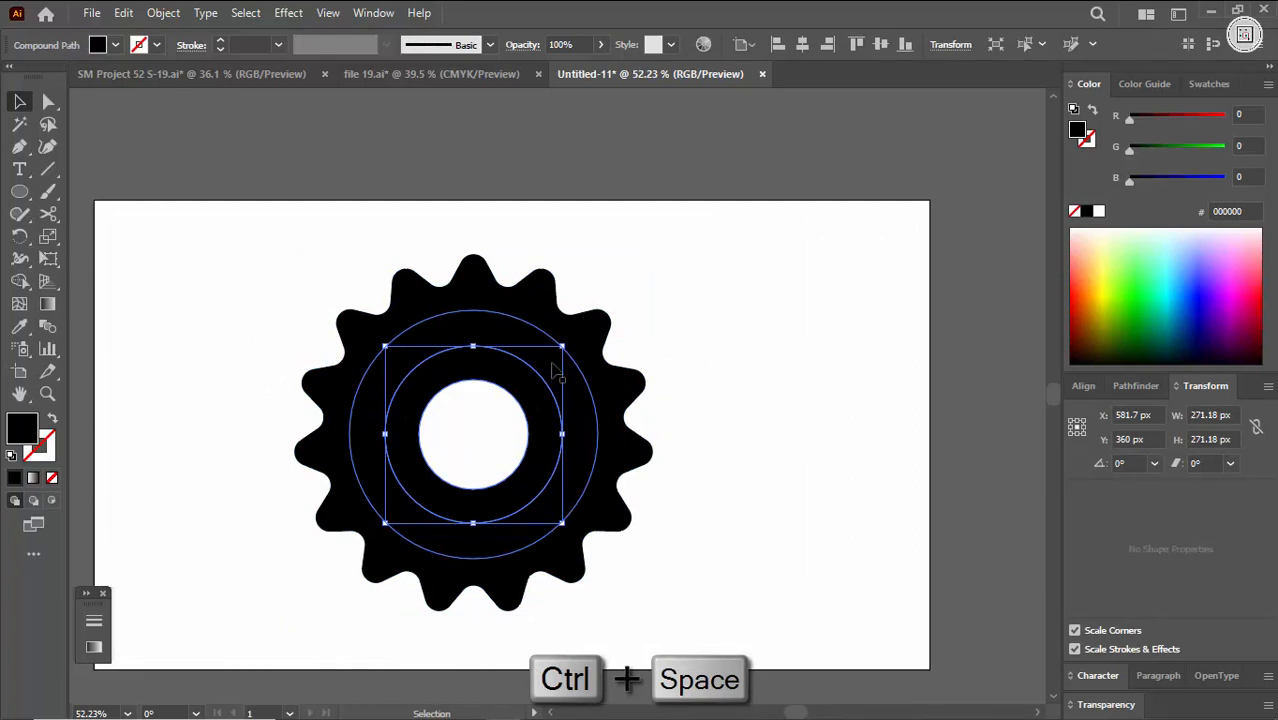
left_click(557, 370)
left_click(1268, 84)
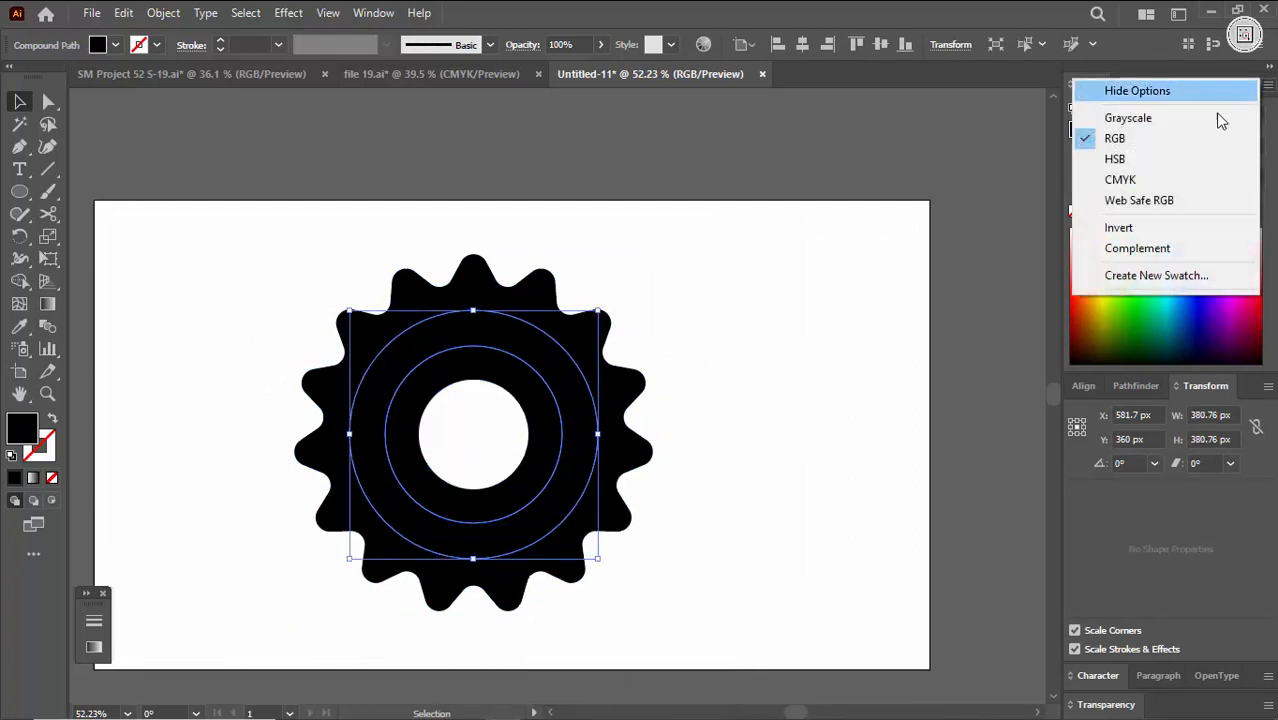
left_click(1143, 179)
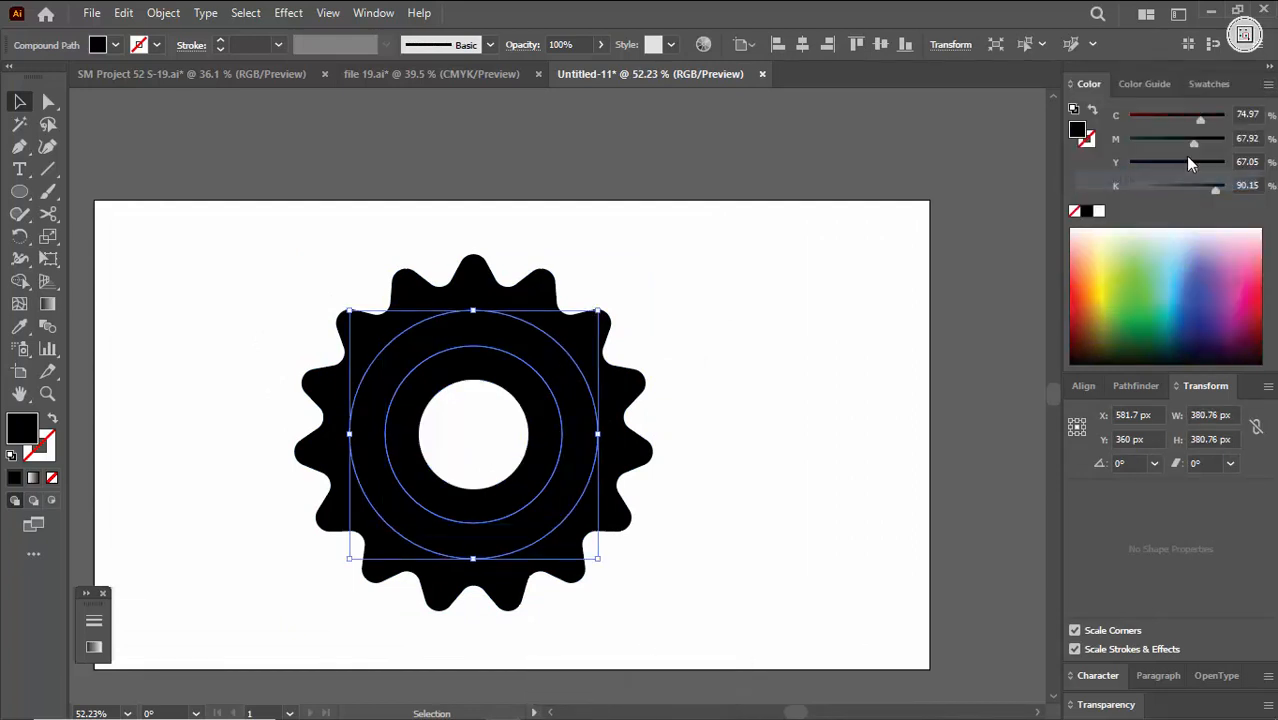
Fill the middle ring with blue, using C 100, M 20, Y 0 and K 0, and deselect it.
left_click(1098, 212)
left_click_drag(1130, 120, 1225, 117)
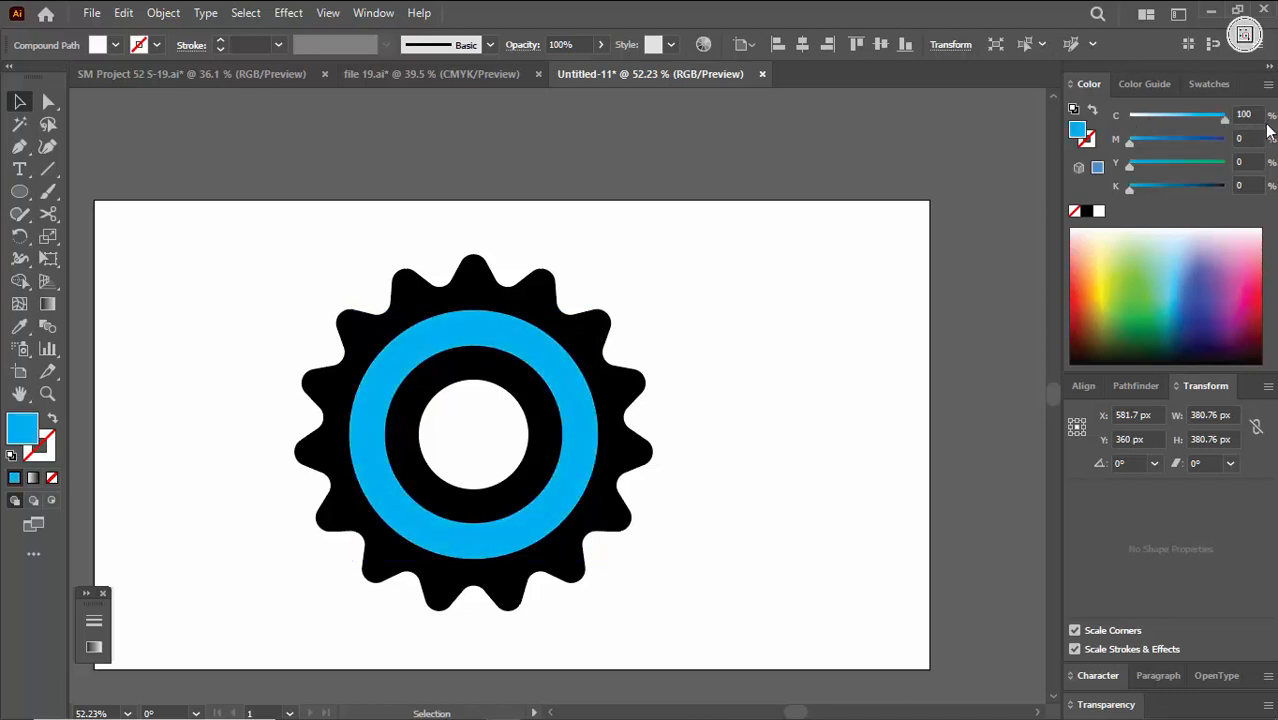
left_click_drag(1125, 140, 1143, 140)
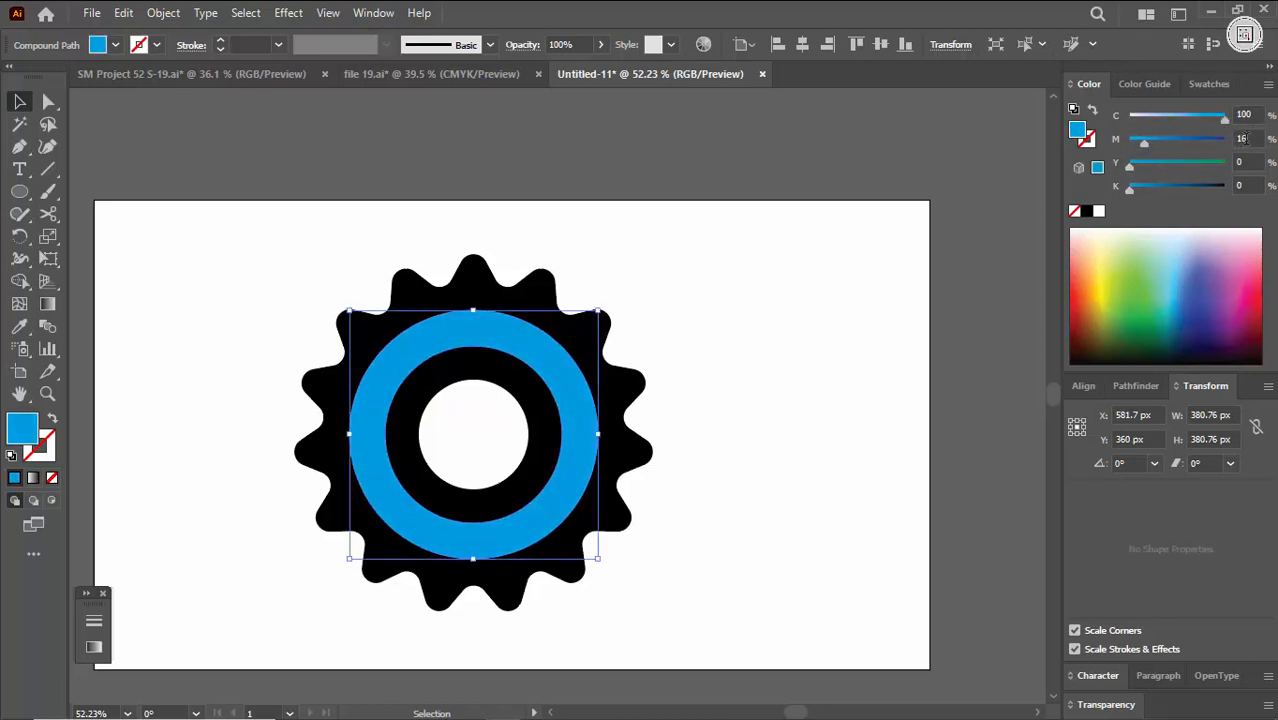
type("20")
key("Return")
left_click(736, 426)
Select the toothed outer ring and the inner ring together and fill both with CMYK black, K 100.
key("ctrl+space")
left_click_drag(473, 328, 573, 443)
left_click(552, 424)
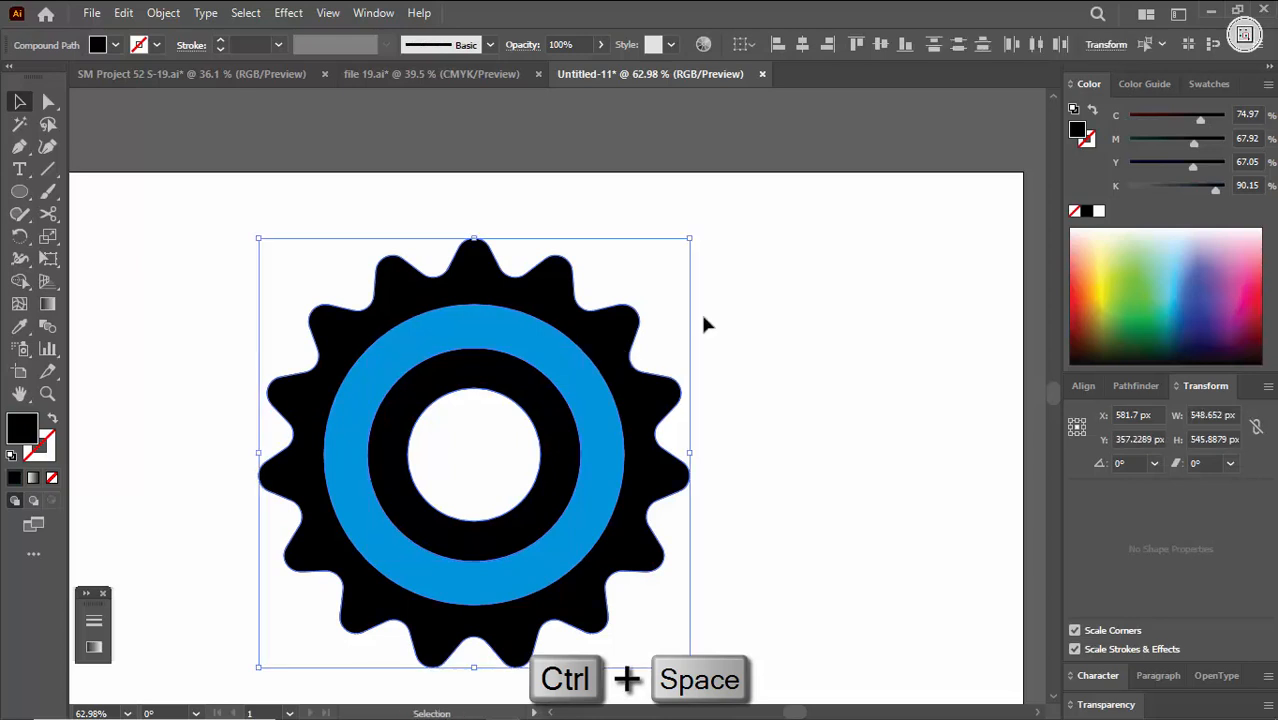
left_click(1087, 211)
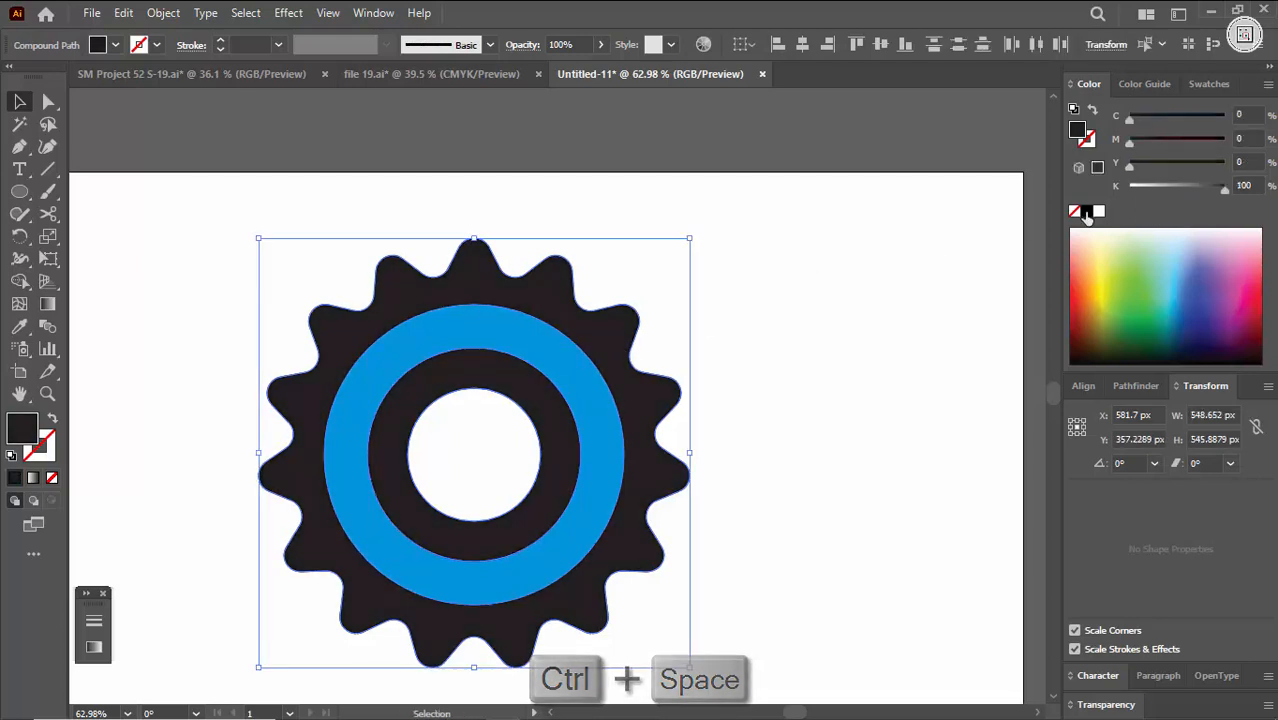
left_click(887, 316)
key("ctrl+space")
left_click_drag(805, 386, 842, 375)
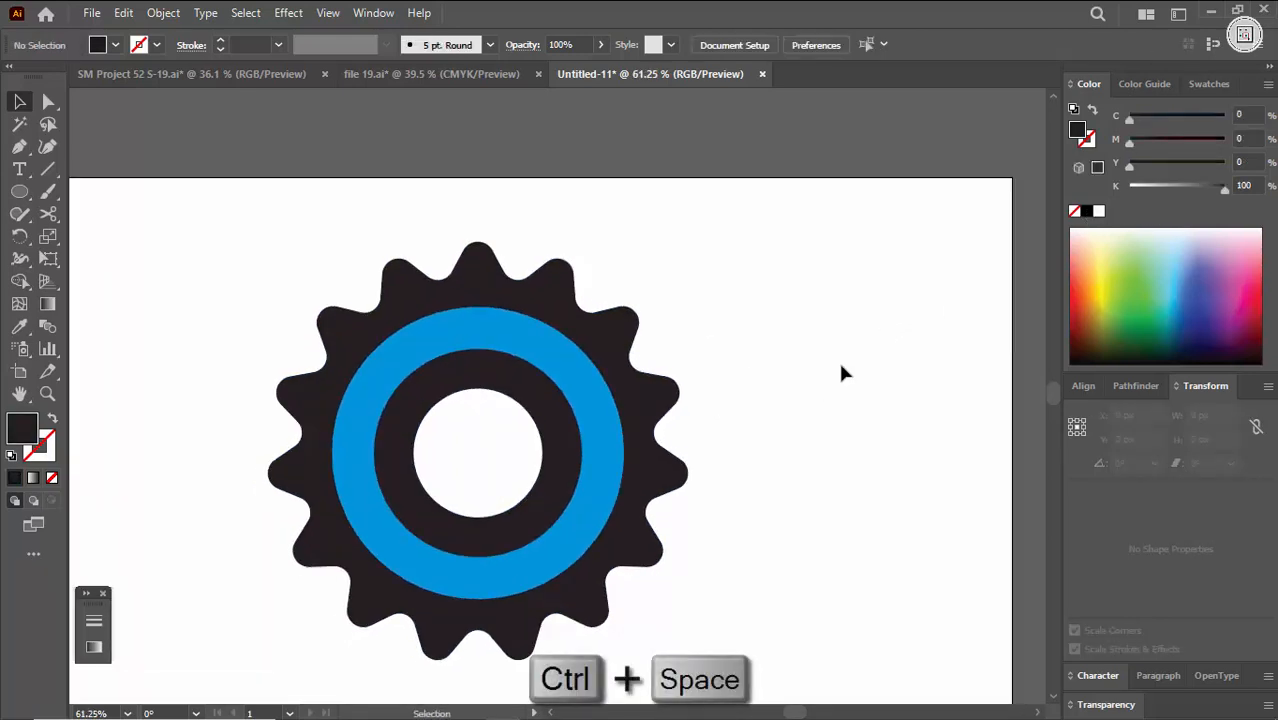
key("ctrl+space")
left_click_drag(584, 440, 257, 275)
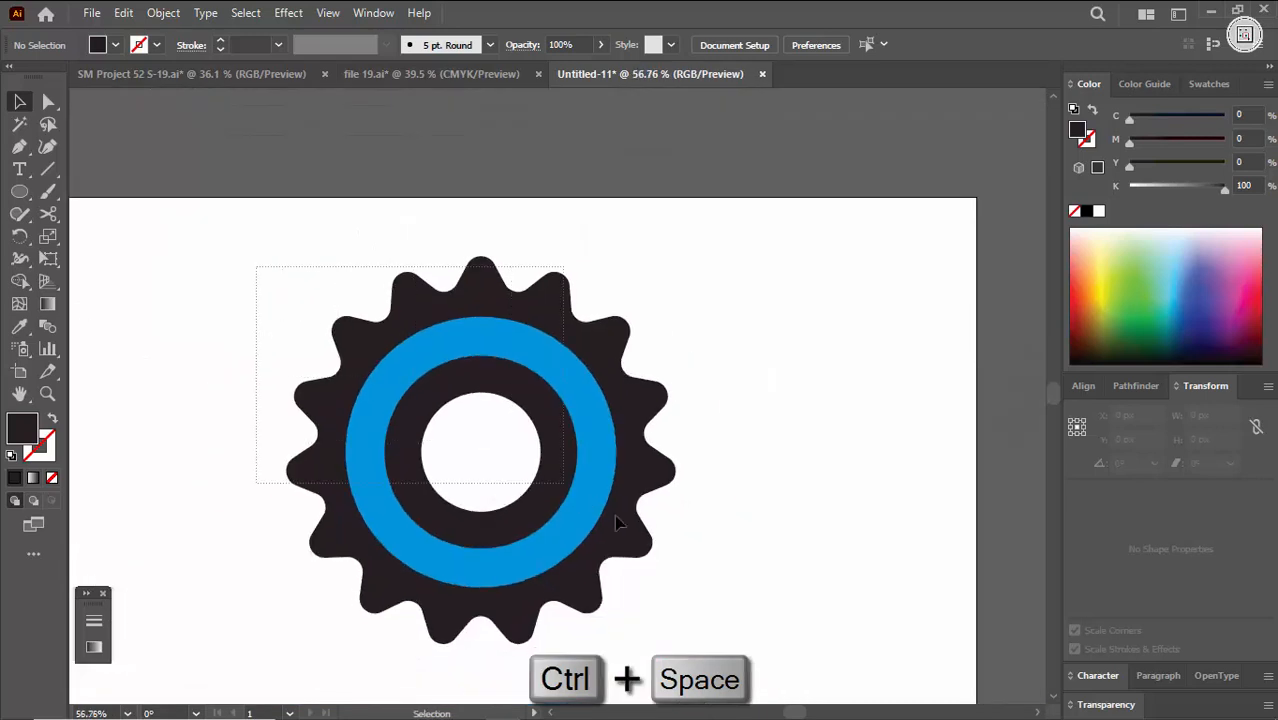
key("ctrl+a")
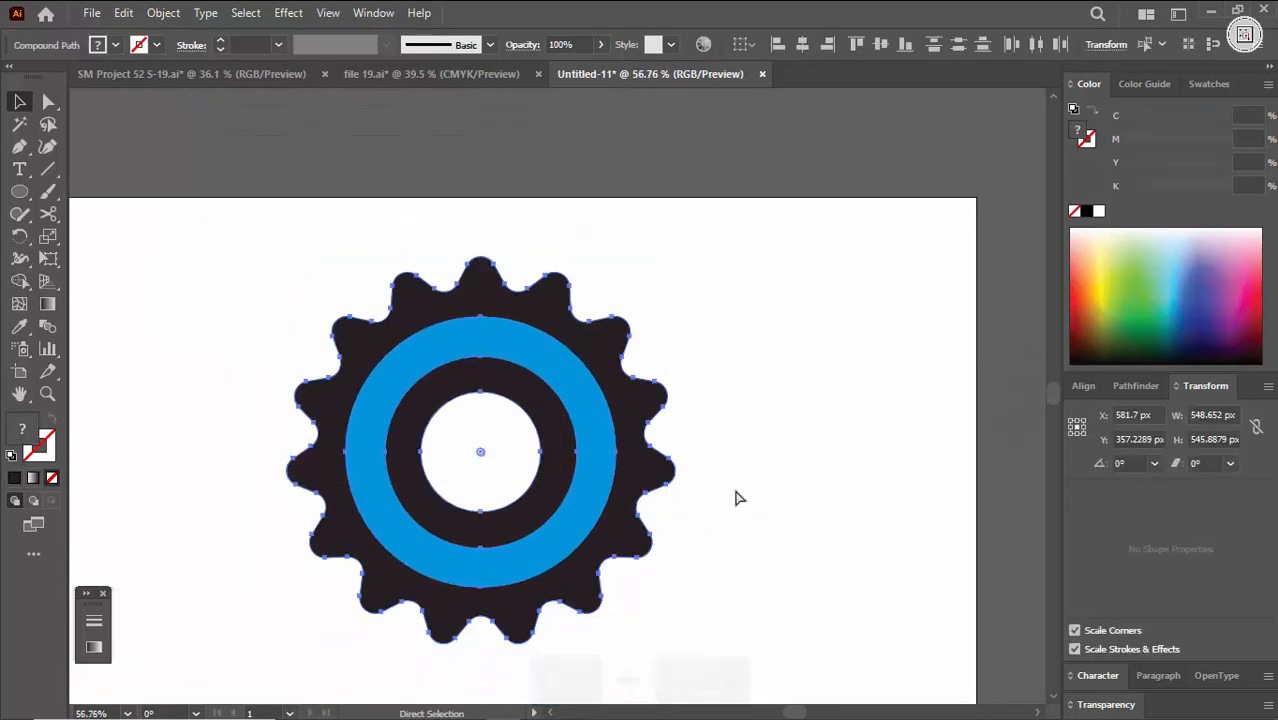
right_click(550, 385)
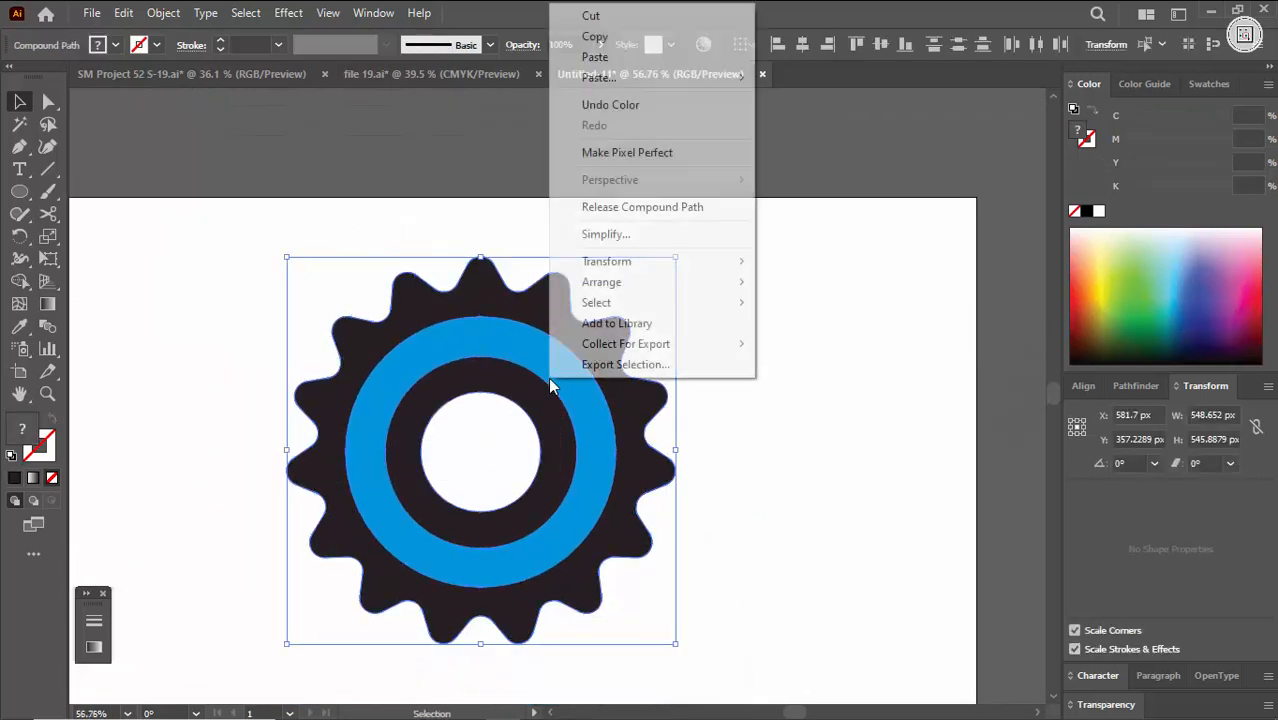
left_click(803, 376)
left_click(406, 527)
right_click(502, 346)
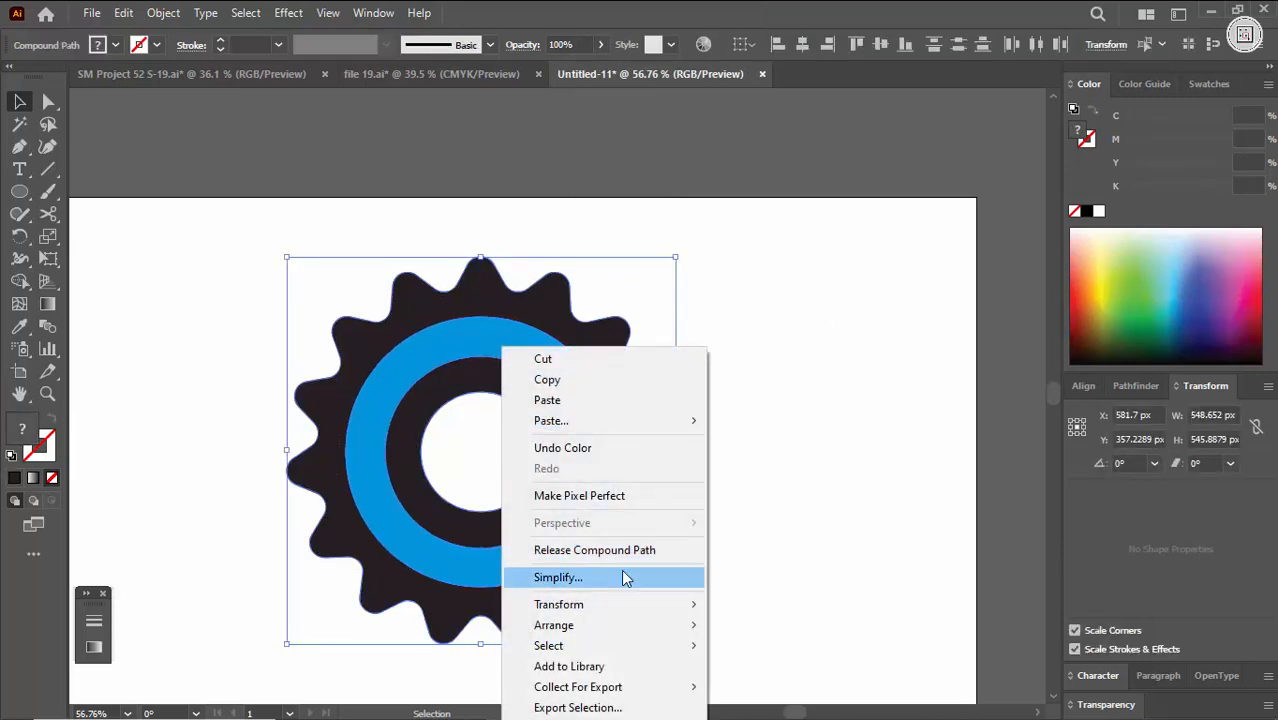
left_click(795, 407)
left_click(795, 407)
key("ctrl+space")
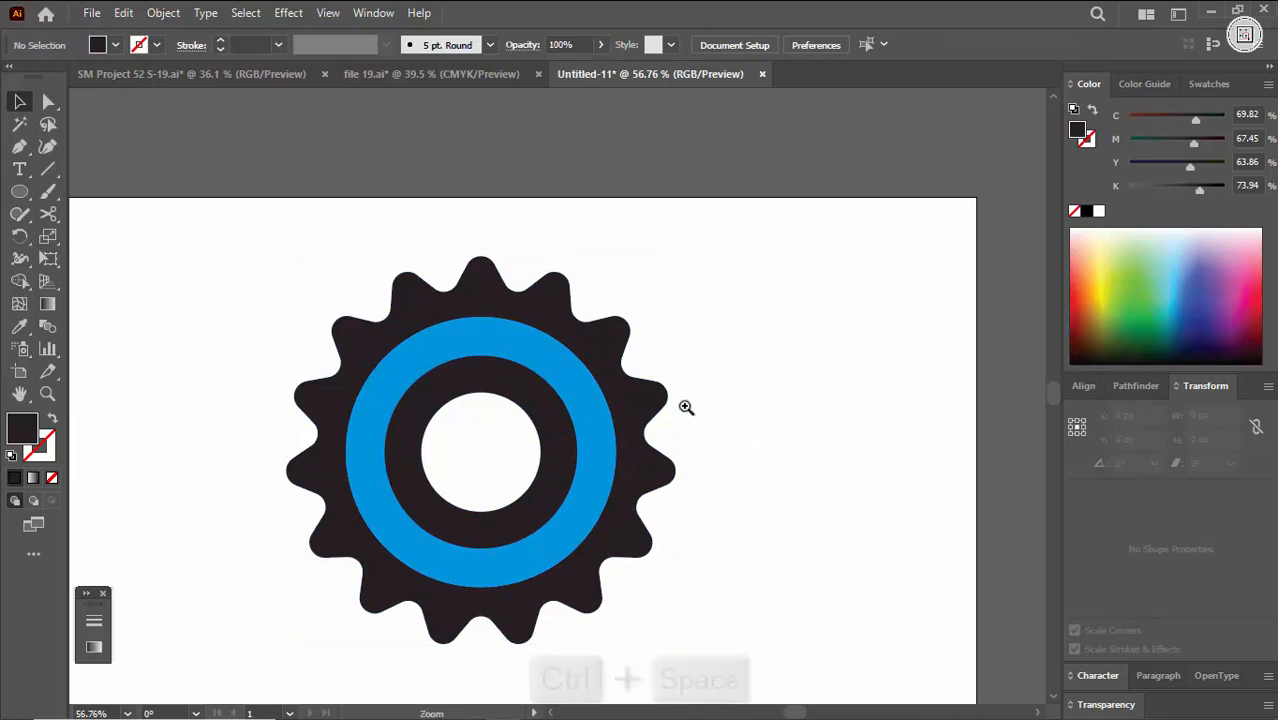
Select all three rings and group them into one gear object.
left_click_drag(667, 404, 590, 400)
left_click_drag(309, 275, 820, 594)
key("ctrl+g")
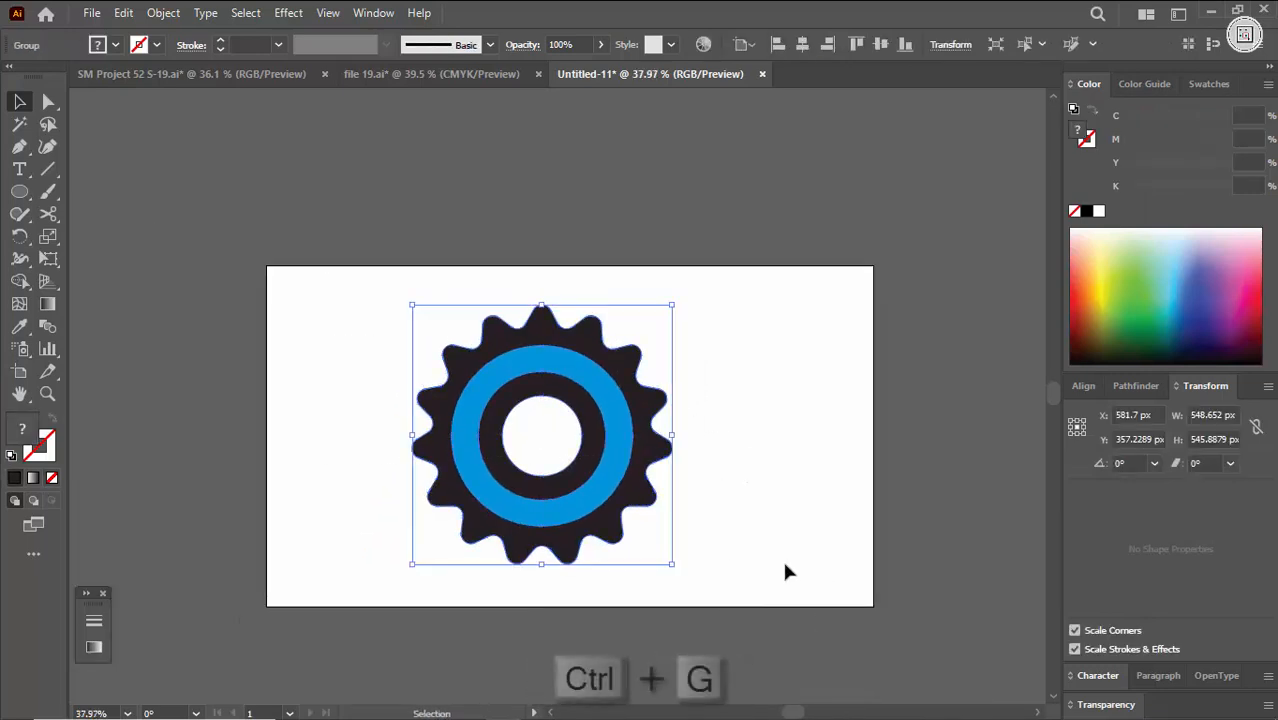
right_click(636, 444)
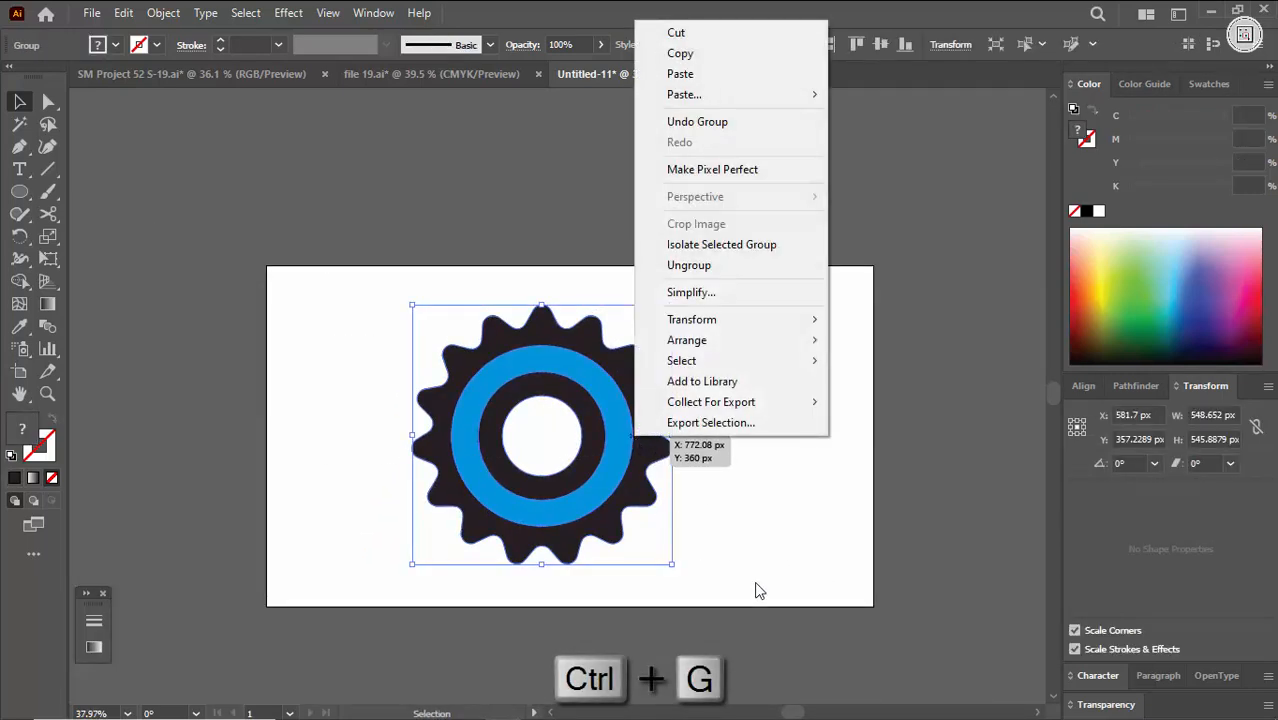
left_click(757, 586)
Move the gear group to about X 606 px, Y 360 px and shrink it to about 421 by 419 px.
left_click_drag(611, 494, 569, 527)
left_click_drag(557, 517, 669, 438)
left_click(727, 486)
left_click(757, 477)
left_click(728, 474)
key("ctrl+space")
left_click(691, 453)
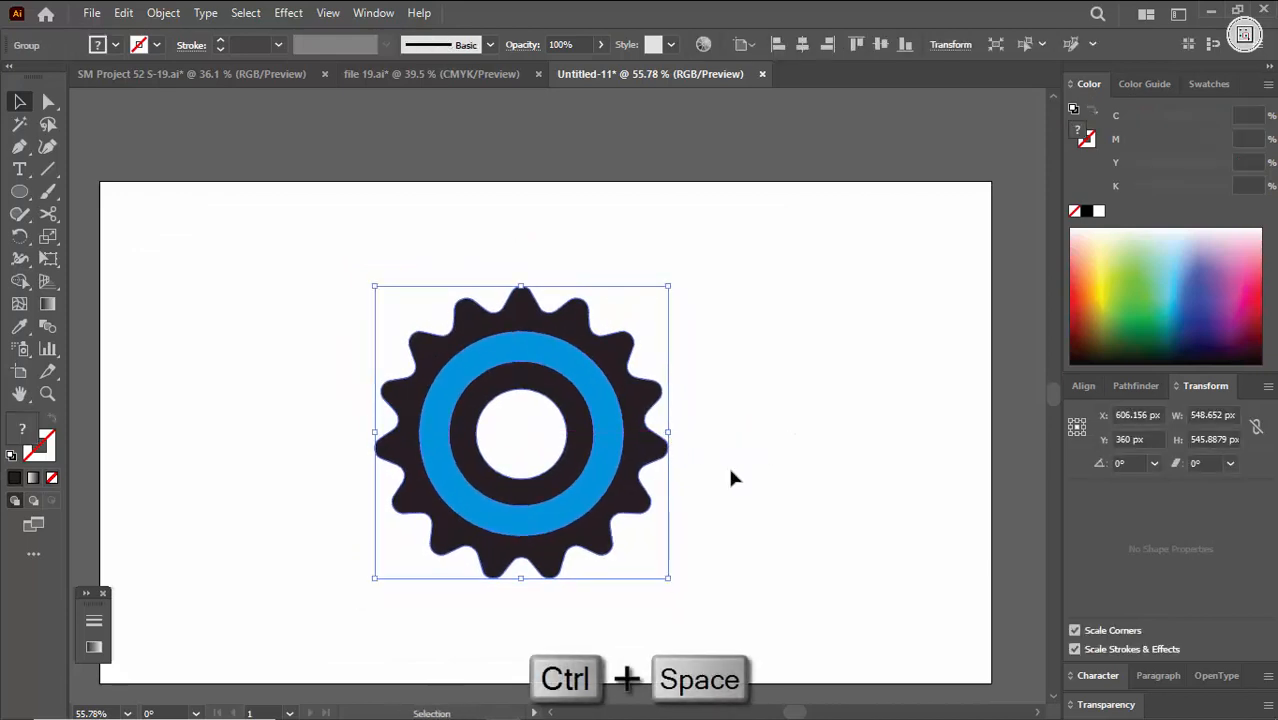
left_click(737, 479)
Apply the 3D Extrude & Bevel effect to the gear group.
key("space")
left_click_drag(750, 479, 579, 440)
left_click(581, 452)
key("space")
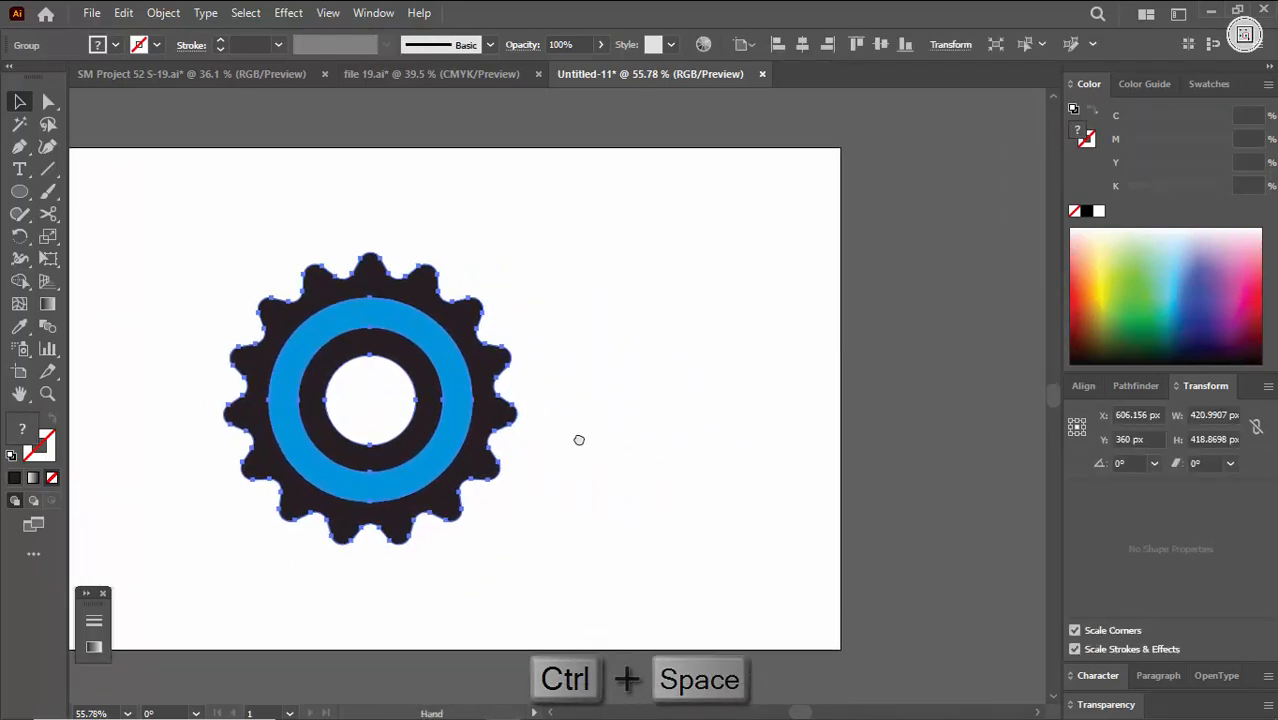
left_click(288, 13)
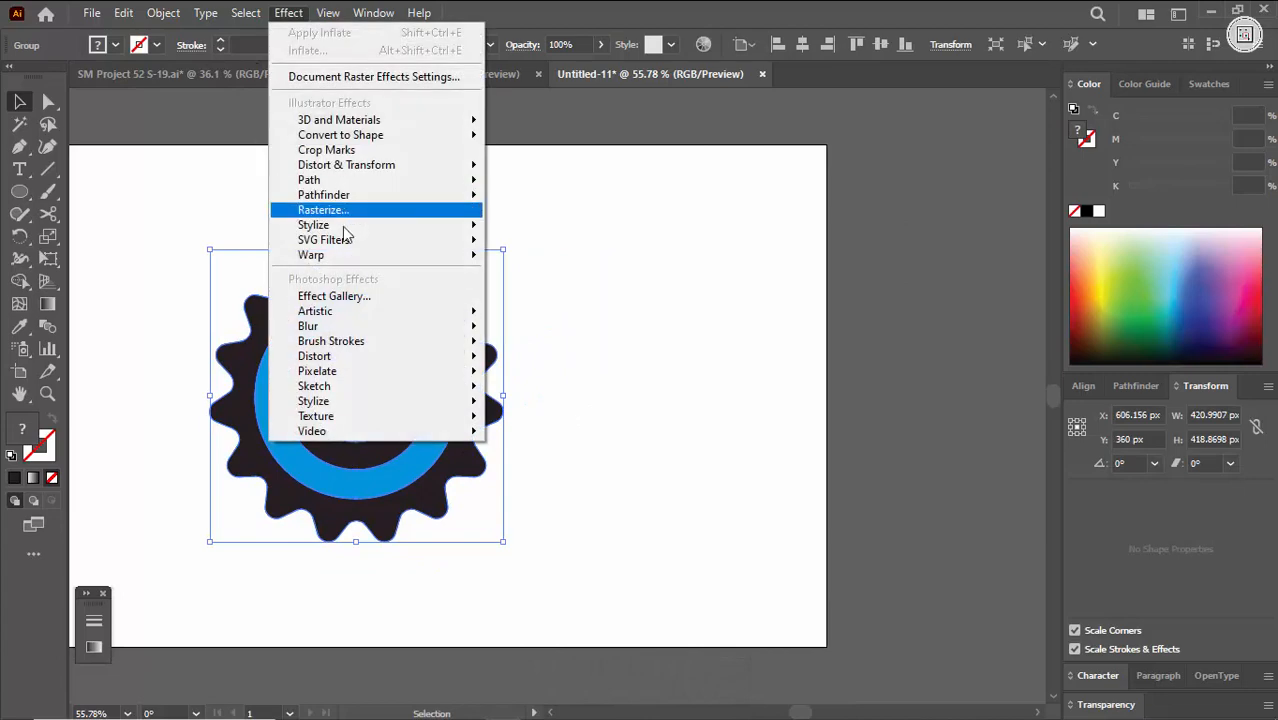
mouse_move(408, 126)
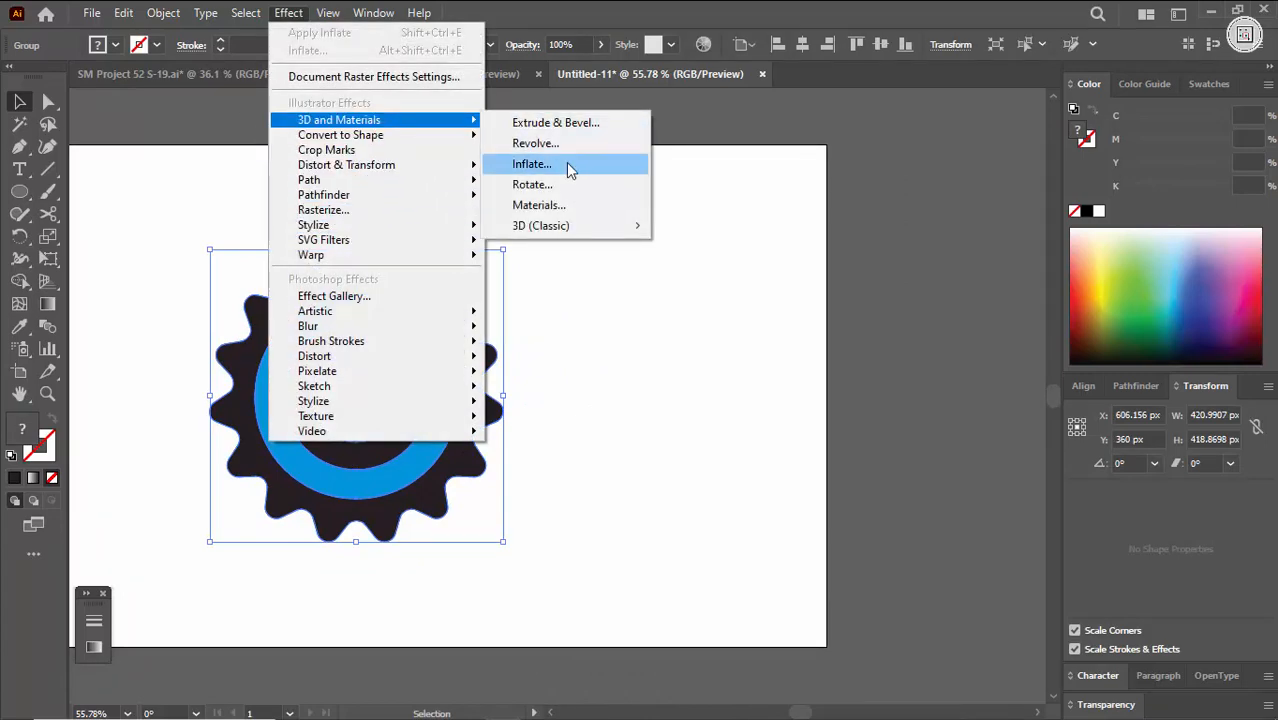
left_click(566, 124)
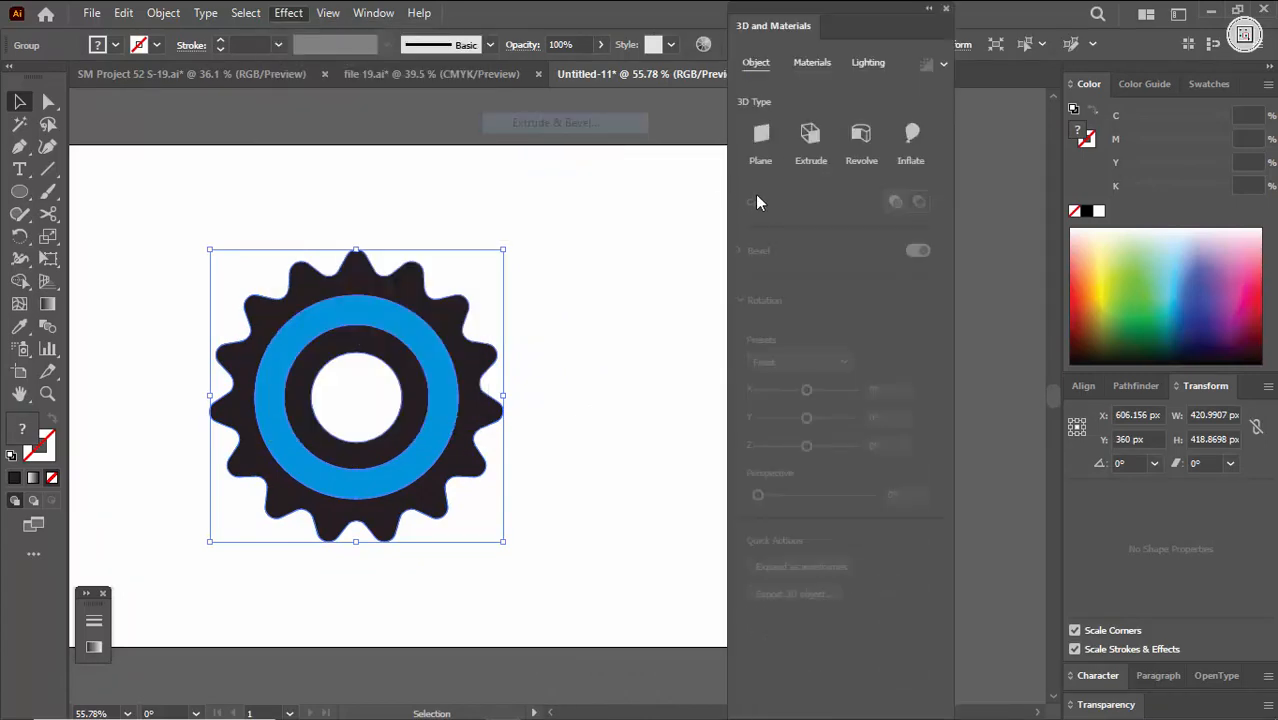
left_click(598, 362)
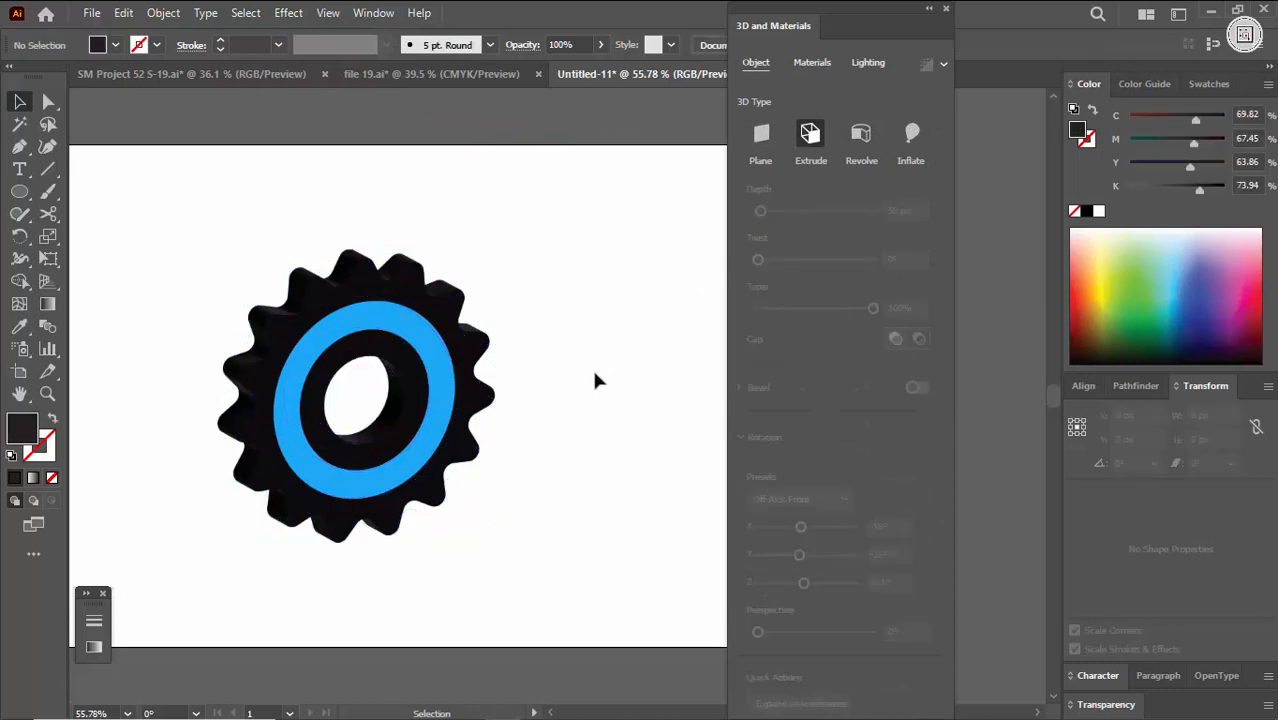
Rotate the extruded gear freehand in 3D to a steeper custom angle that shows more of its toothed side.
left_click(478, 450)
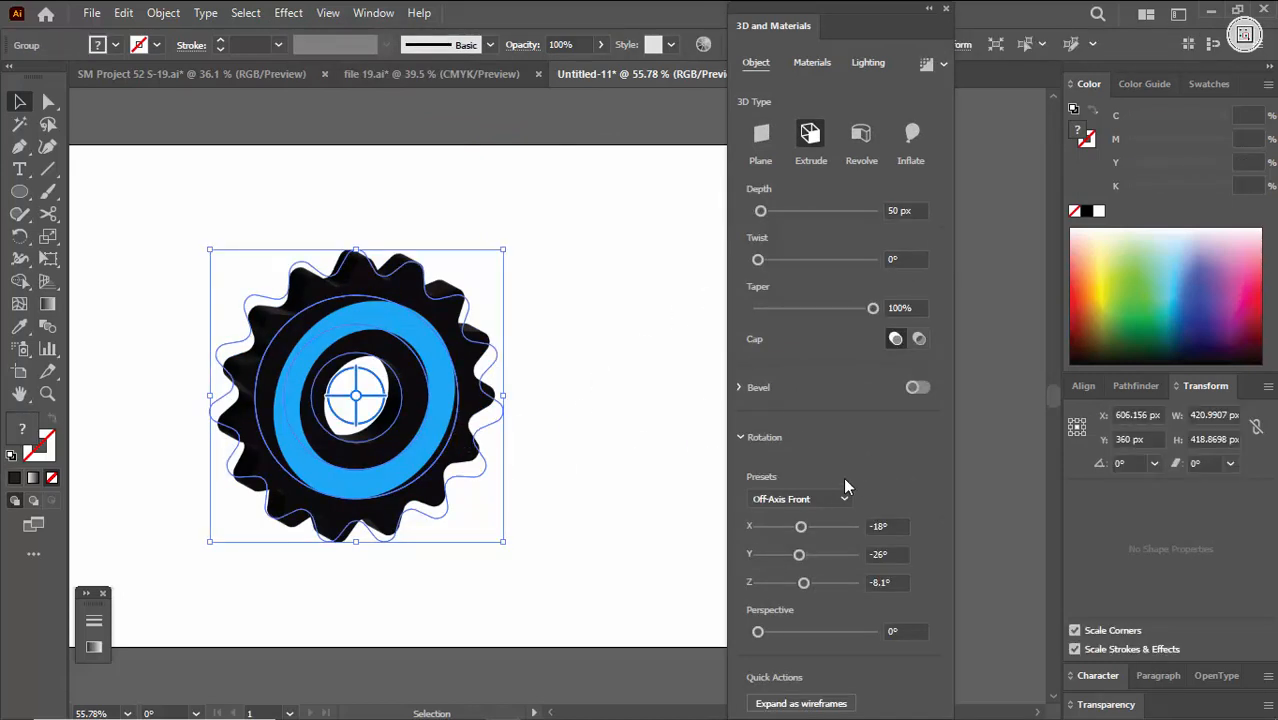
left_click(826, 497)
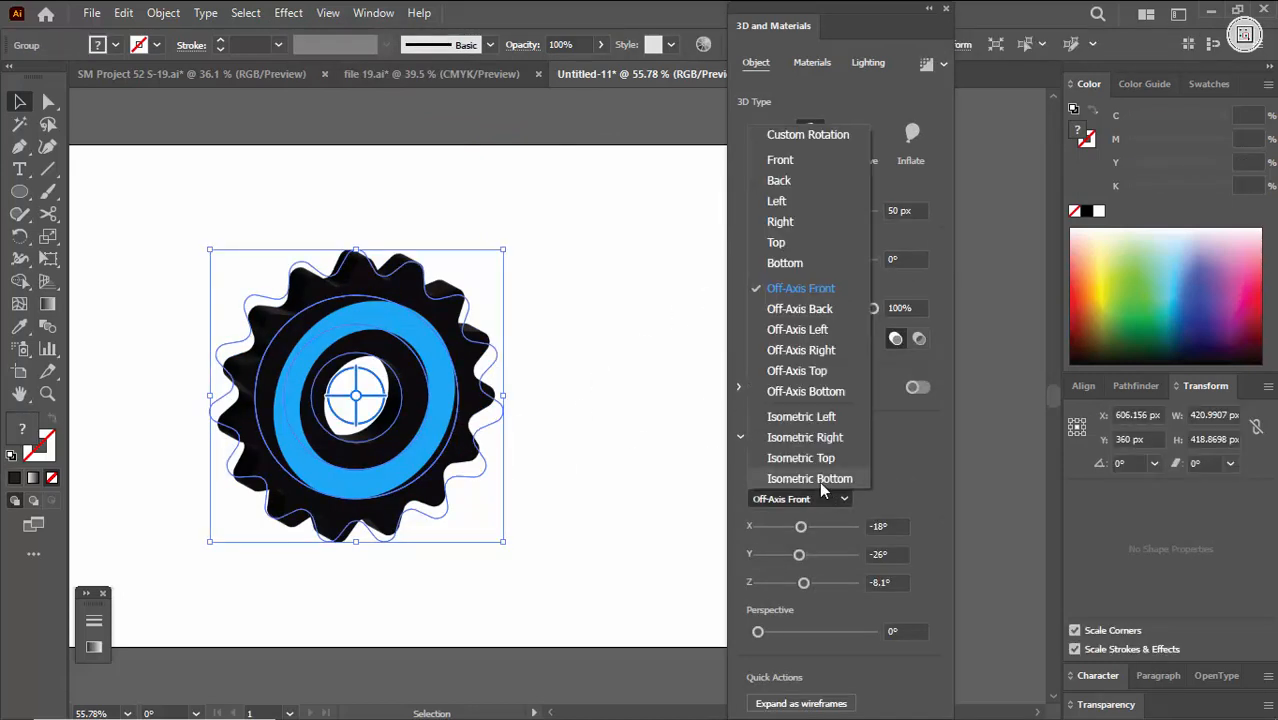
left_click(622, 398)
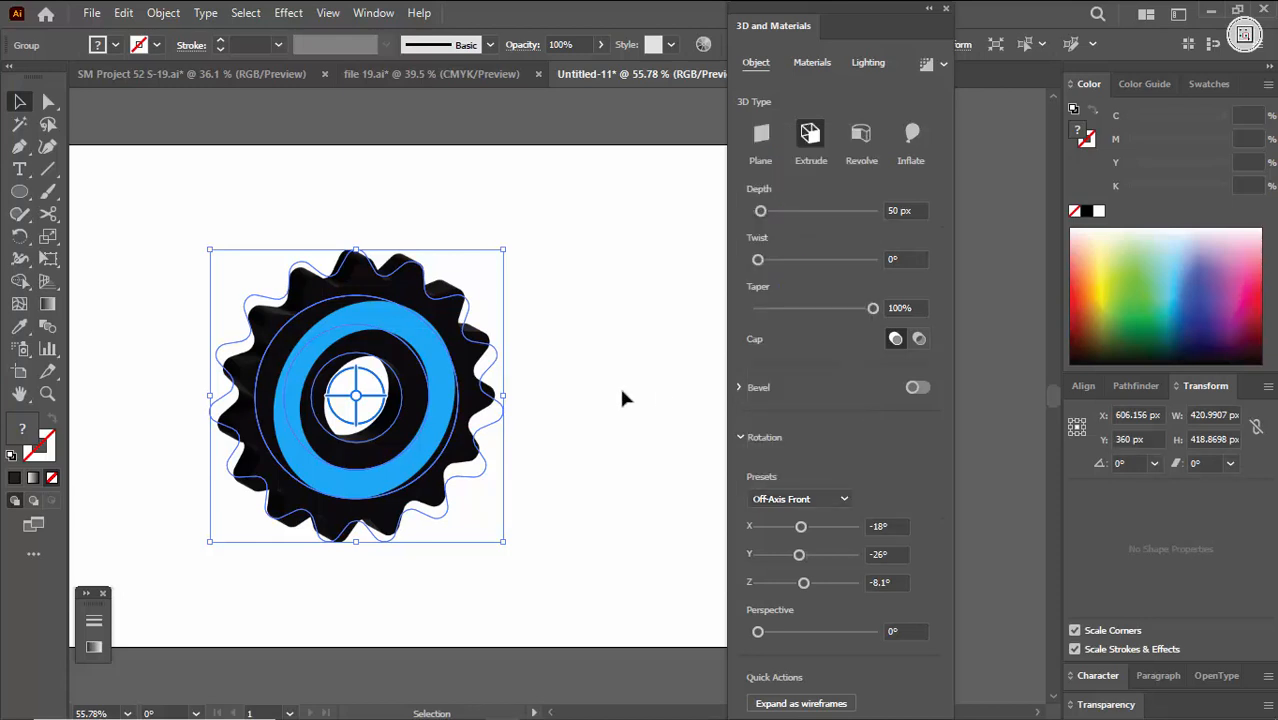
left_click(588, 530)
left_click(328, 422, "ctrl")
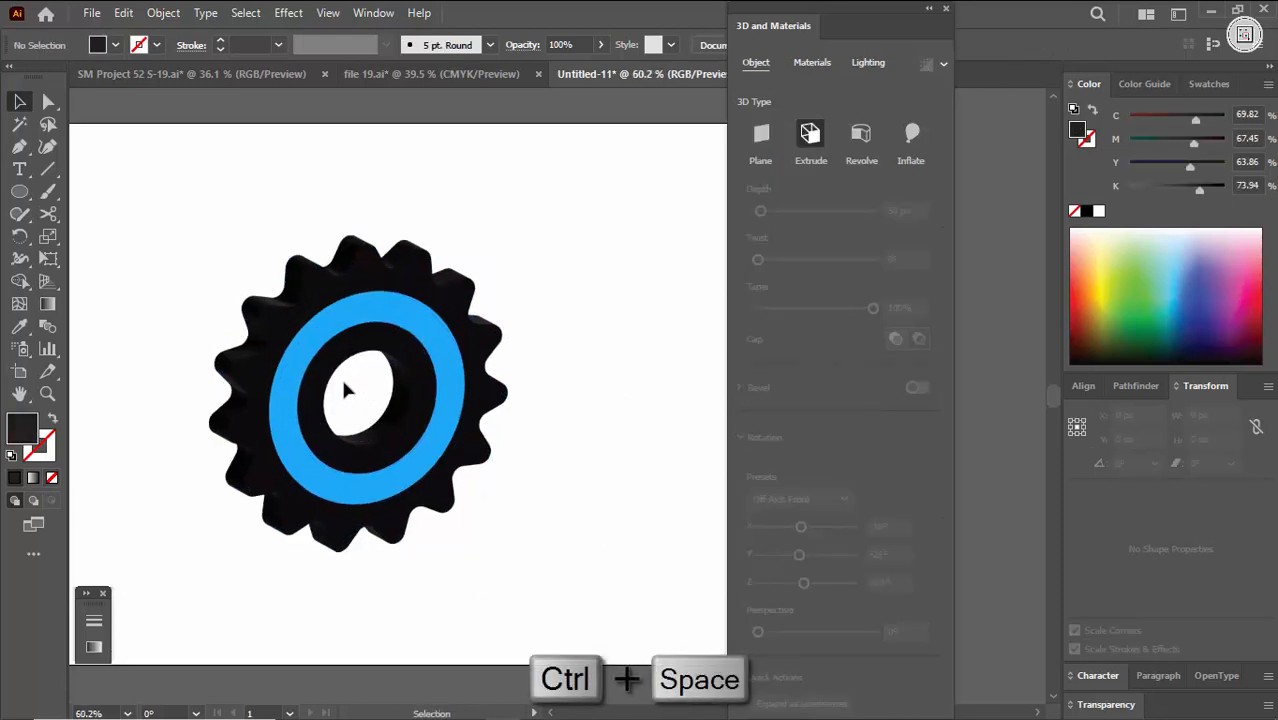
left_click(333, 362)
left_click_drag(373, 413, 768, 377)
left_click_drag(645, 381, 640, 372)
left_click(640, 372)
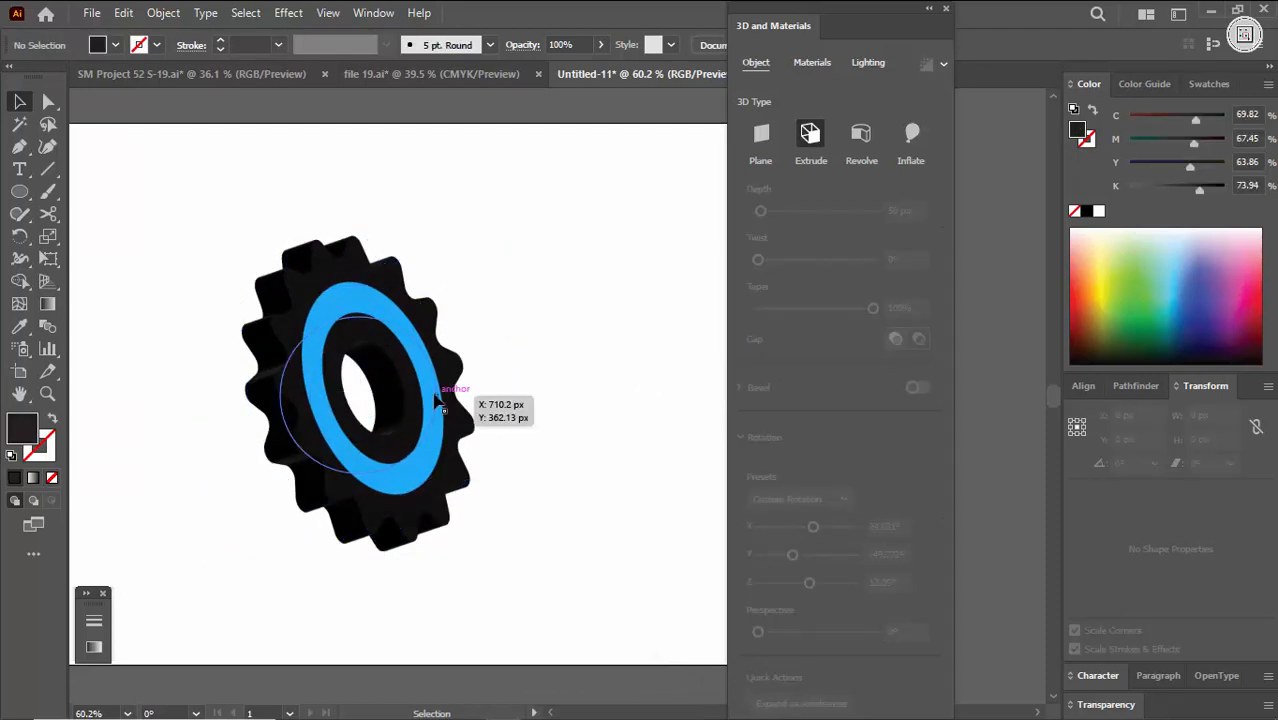
Set the gear's default 3D material to a roughness of 0.3 and a metallic value of 0.07.
left_click(437, 398)
left_click(812, 63)
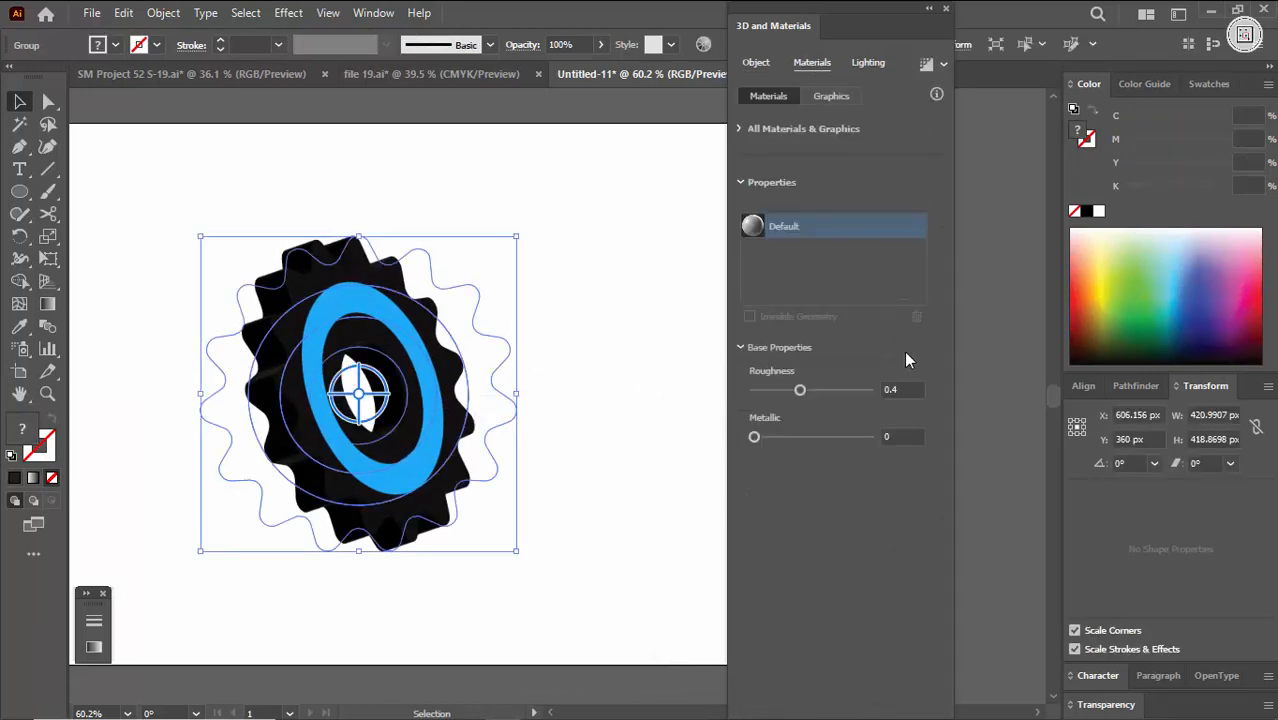
type("0.3")
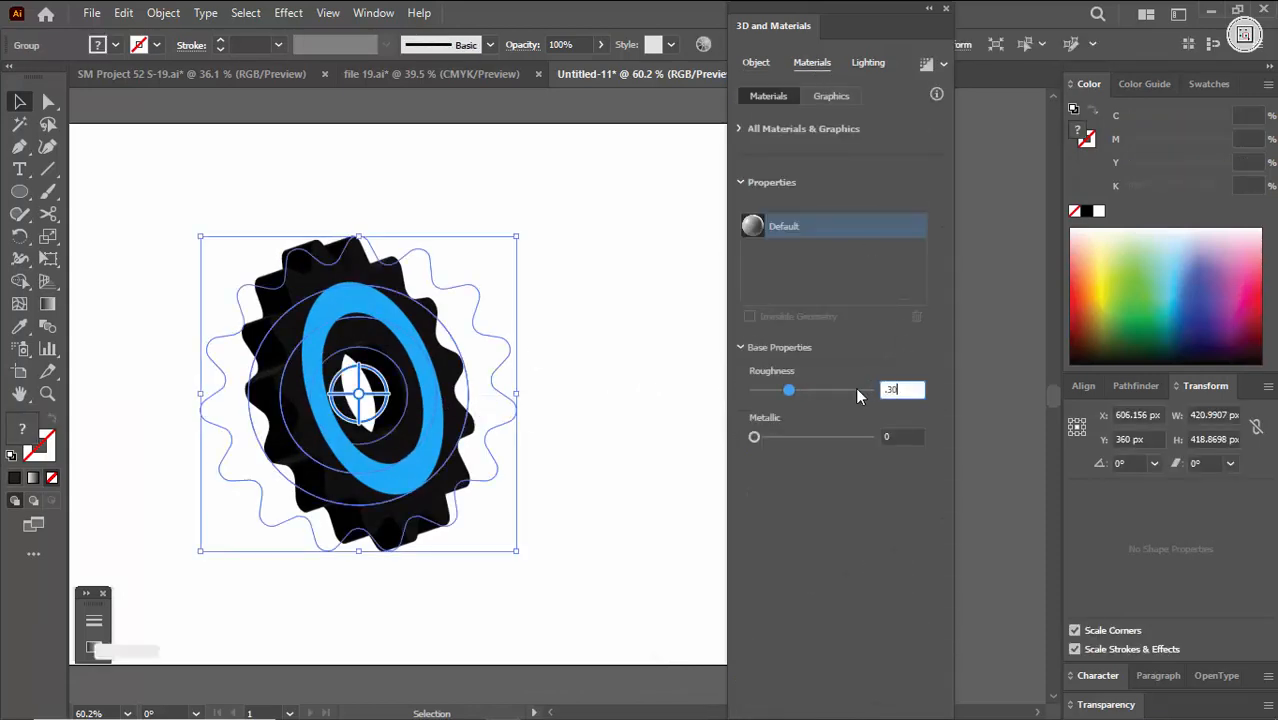
key("Tab")
type(".07")
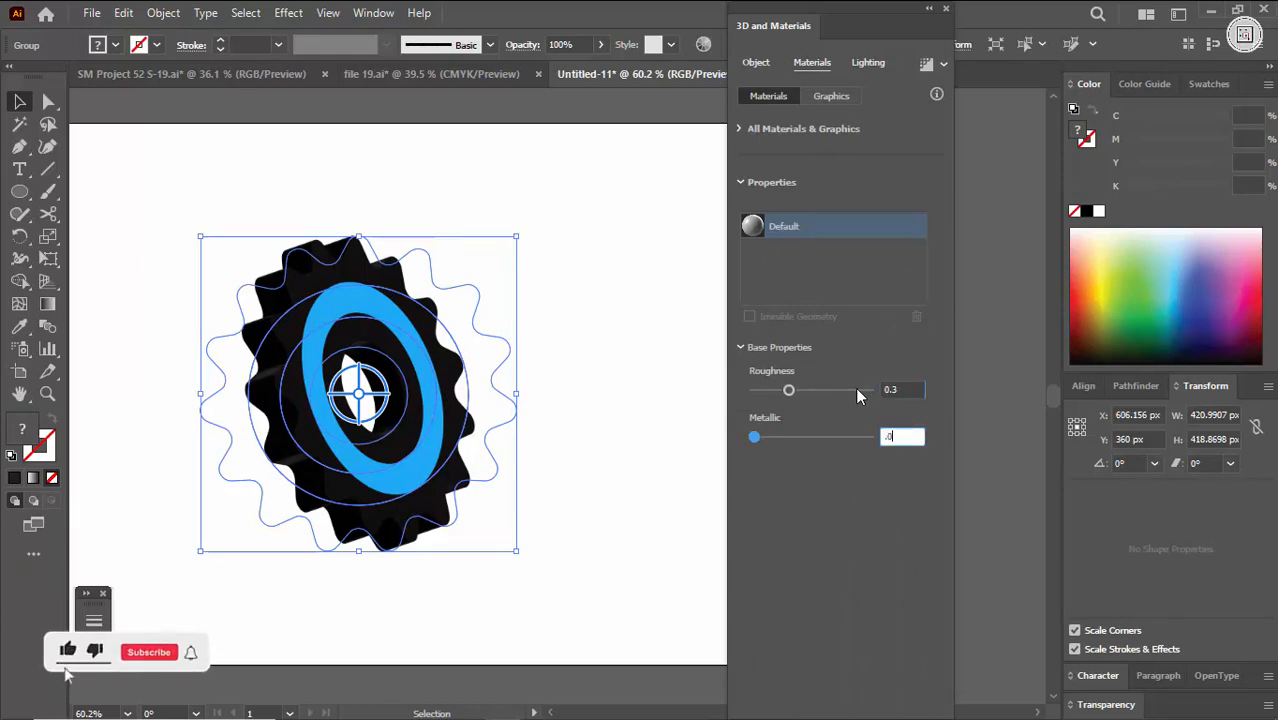
Set the gear's light to 50% intensity, 70° height and 100% softness.
left_click(868, 62)
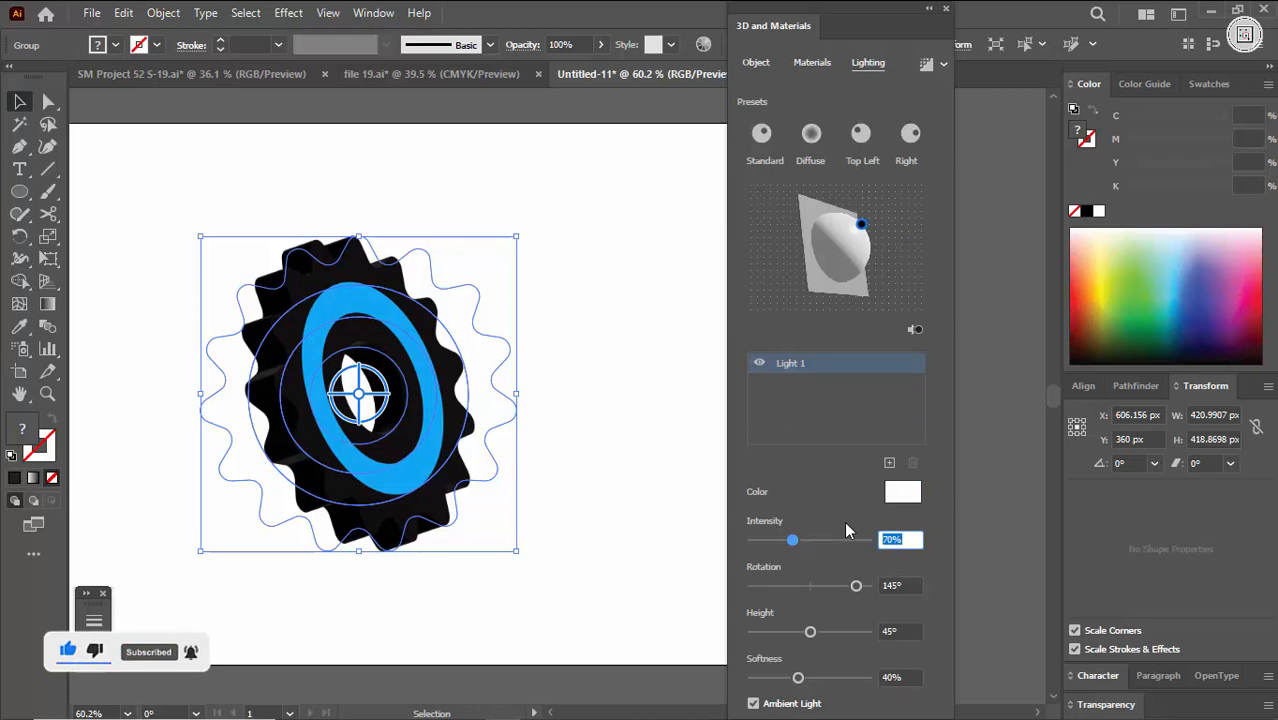
type("50")
key("Tab")
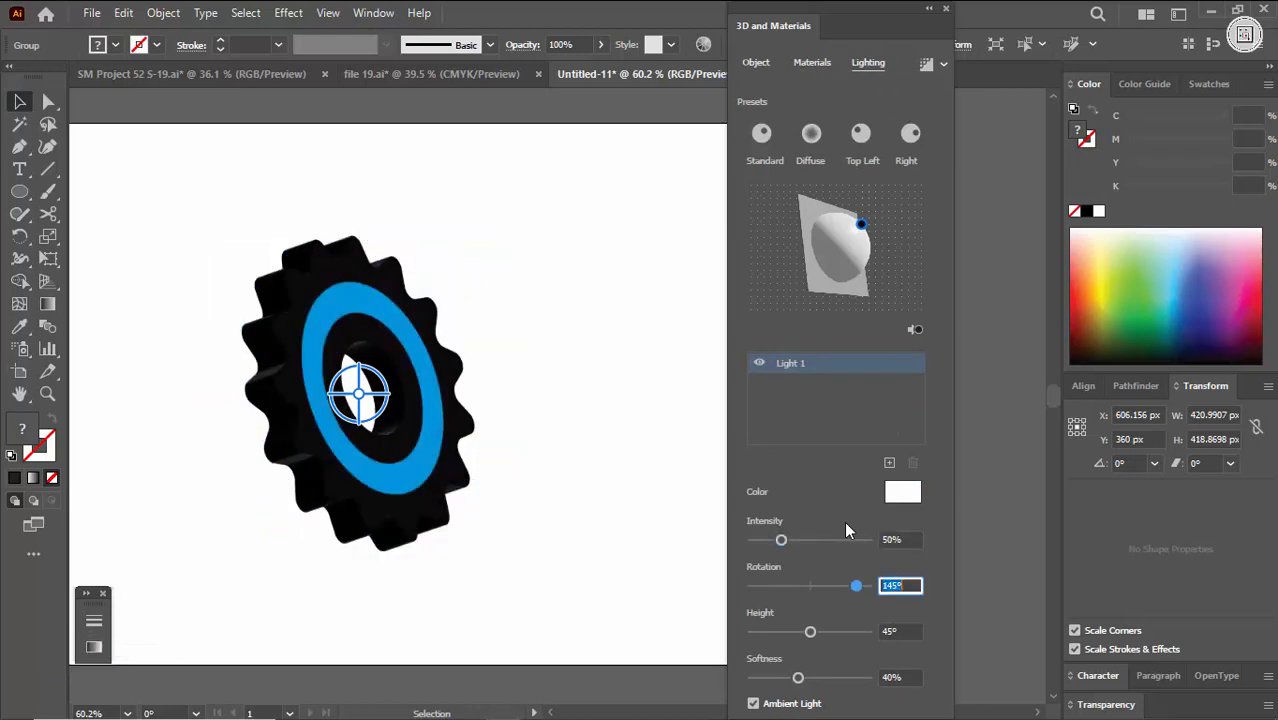
key("Tab")
type("70")
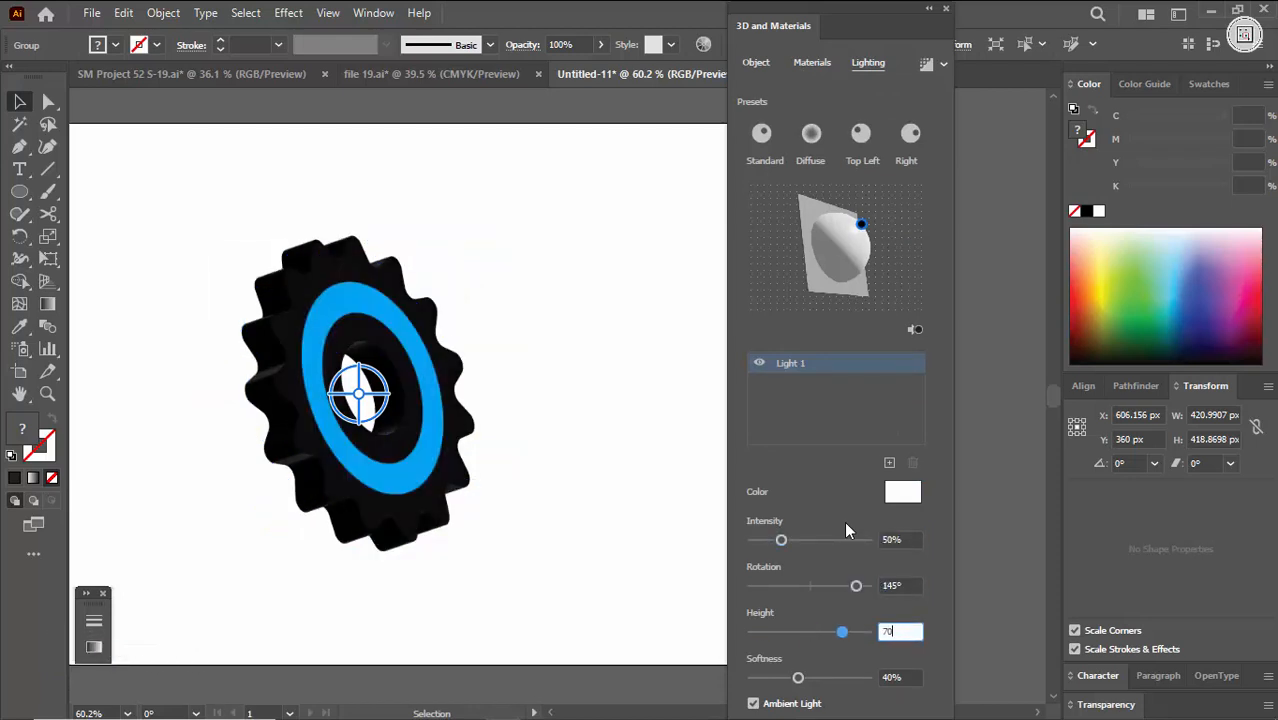
key("Tab")
type("100")
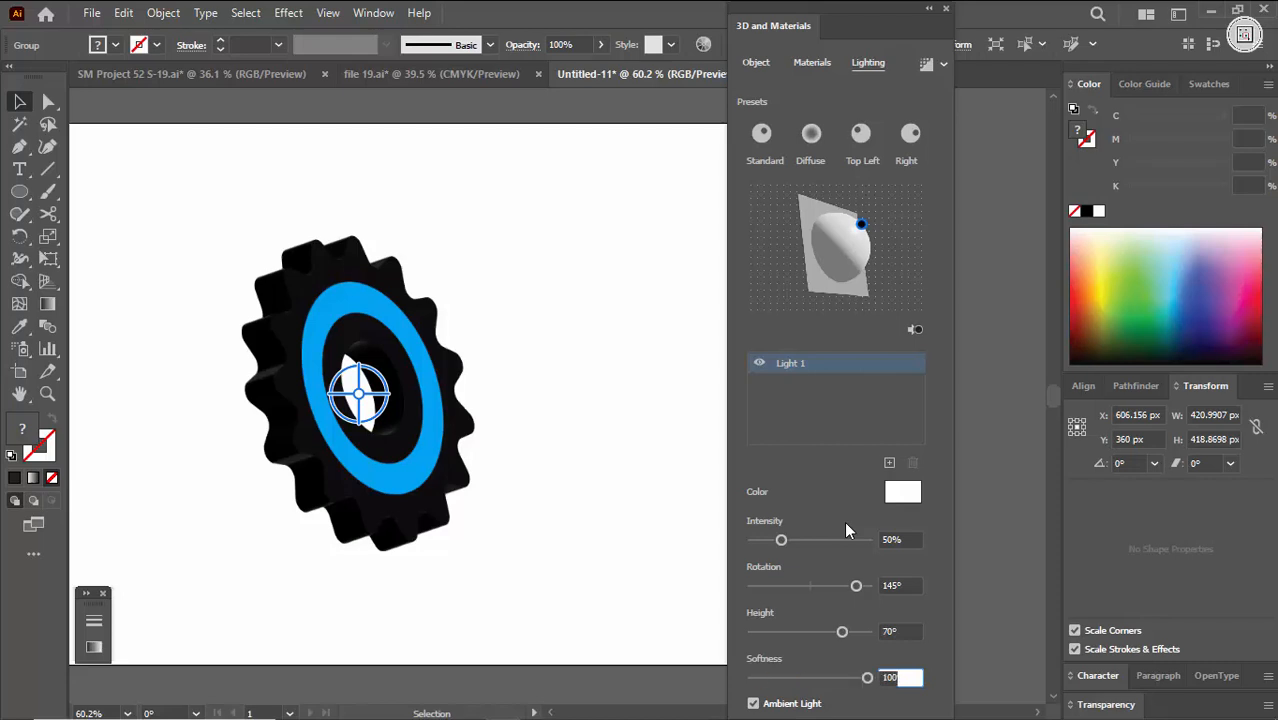
key("Return")
left_click(554, 287)
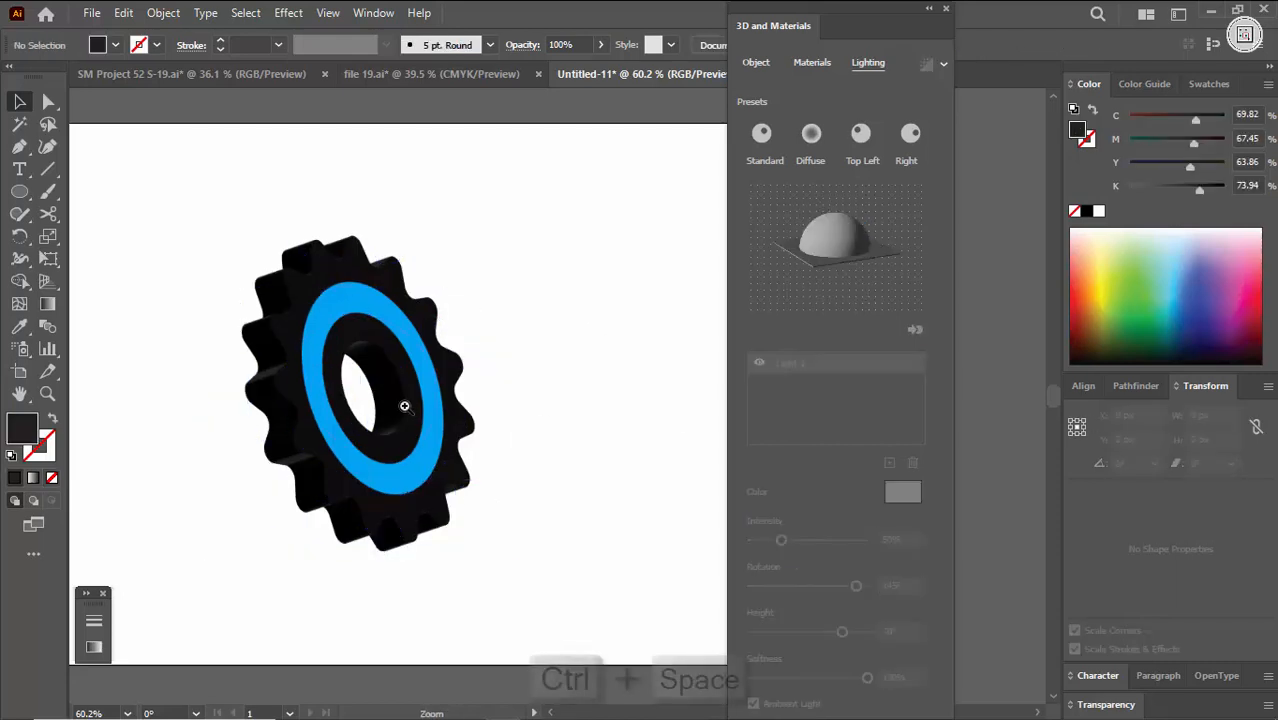
Rotate the extruded gear freehand in 3D to about X 47°, Y -17° and Z 31°.
left_click_drag(405, 405, 490, 483)
left_click(422, 484)
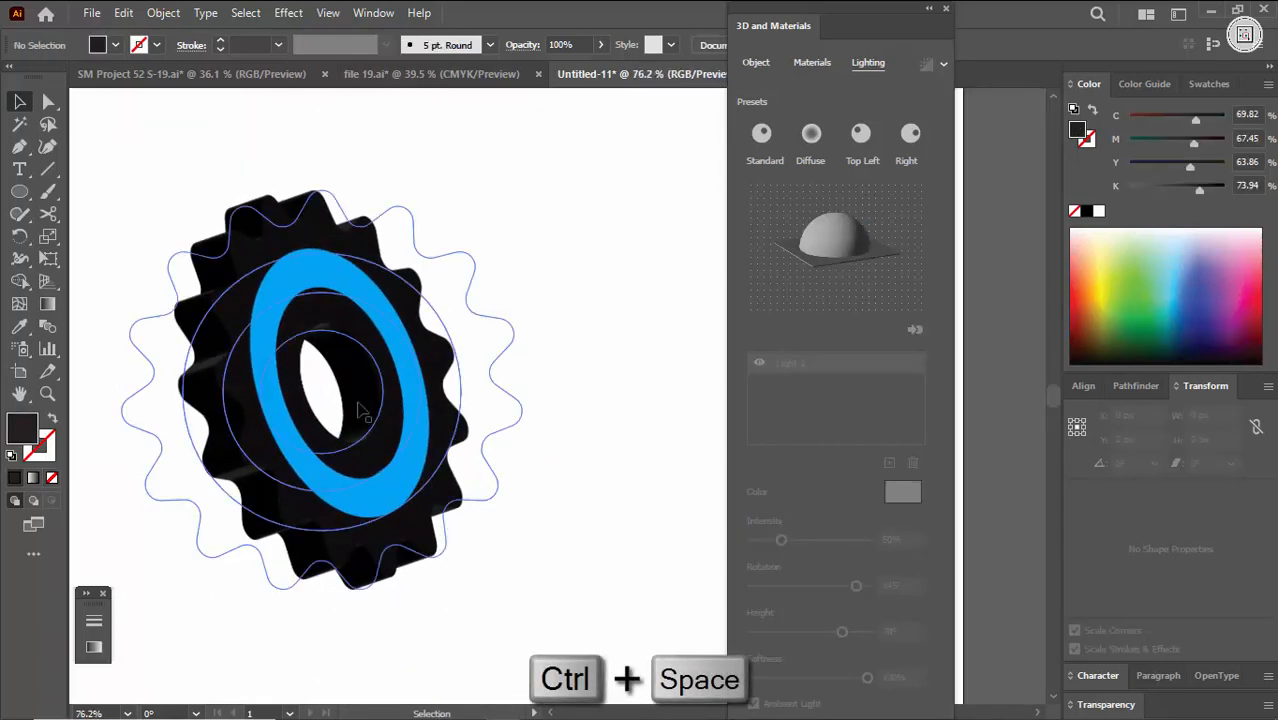
left_click_drag(322, 393, 305, 368)
left_click(562, 303)
left_click_drag(562, 303, 370, 366)
left_click_drag(480, 350, 560, 390)
left_click_drag(514, 367, 482, 382)
Reposition and brighten the gear's light to 141% intensity, -11° rotation and 27° height.
left_click(484, 390)
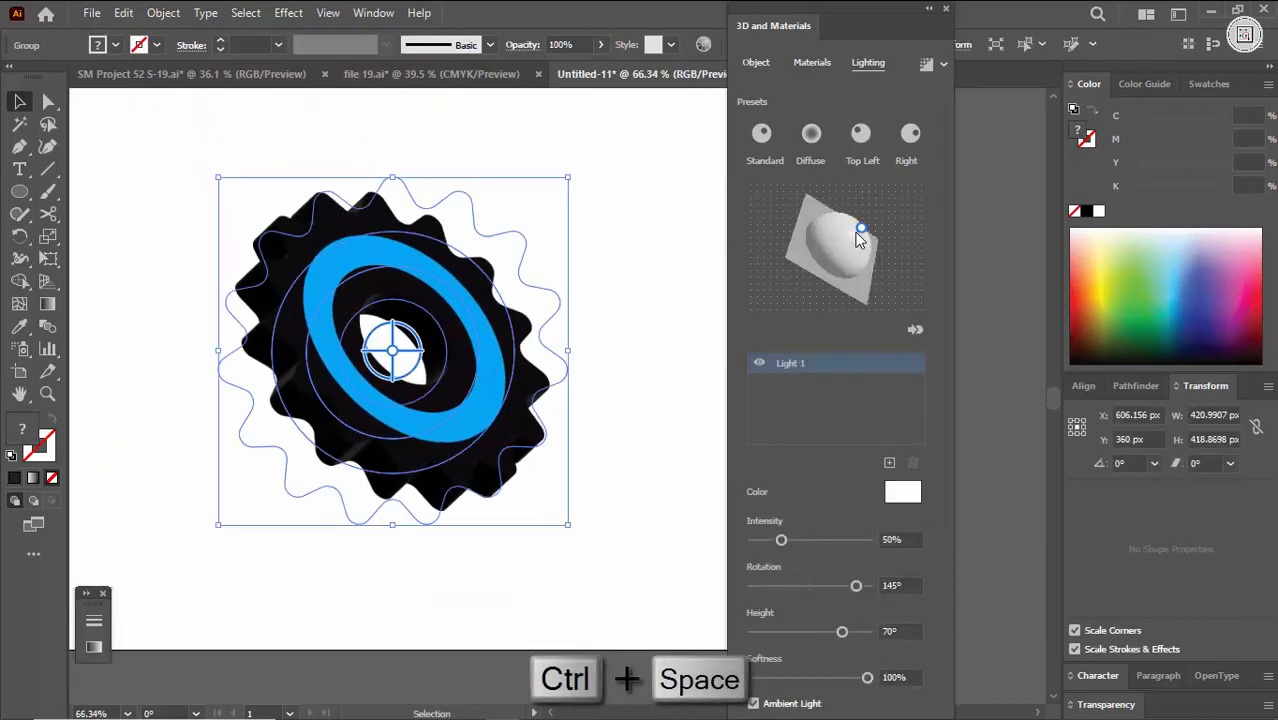
mouse_move(861, 231)
left_mouse_down()
mouse_move(860, 289)
mouse_move(888, 265)
mouse_move(846, 225)
mouse_move(808, 213)
mouse_move(868, 274)
mouse_move(866, 263)
left_mouse_up()
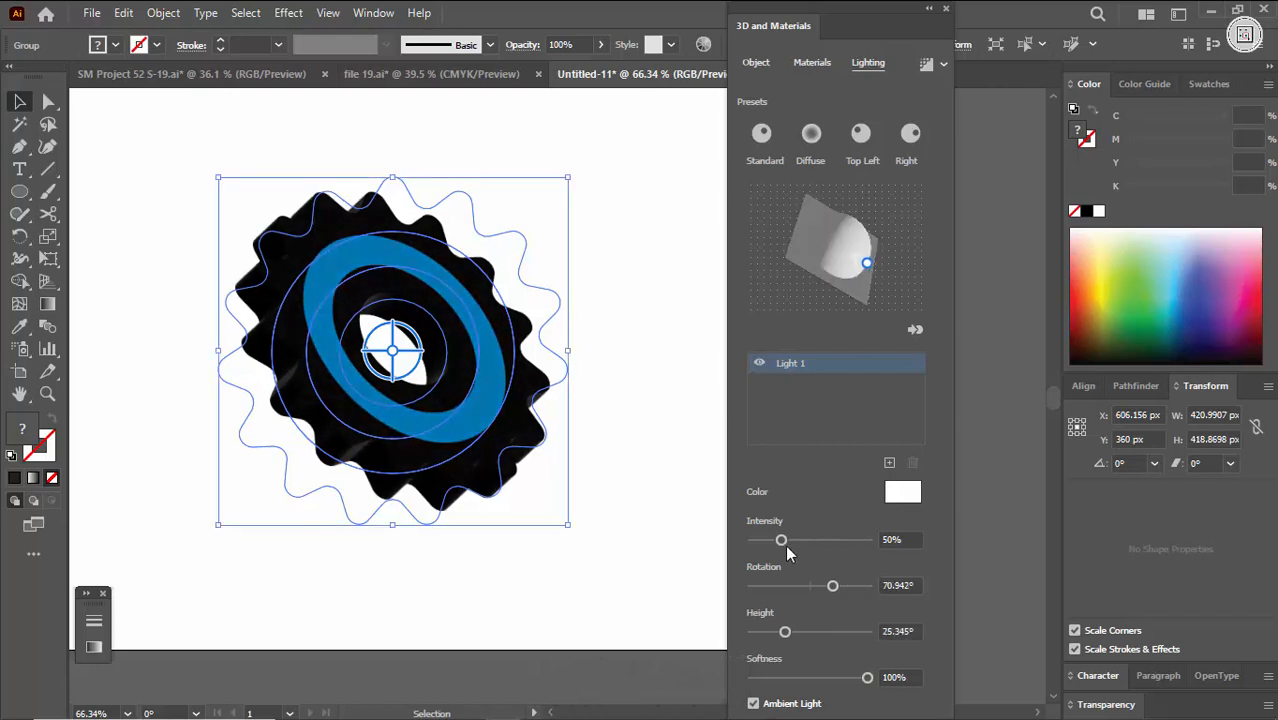
left_click_drag(782, 541, 833, 541)
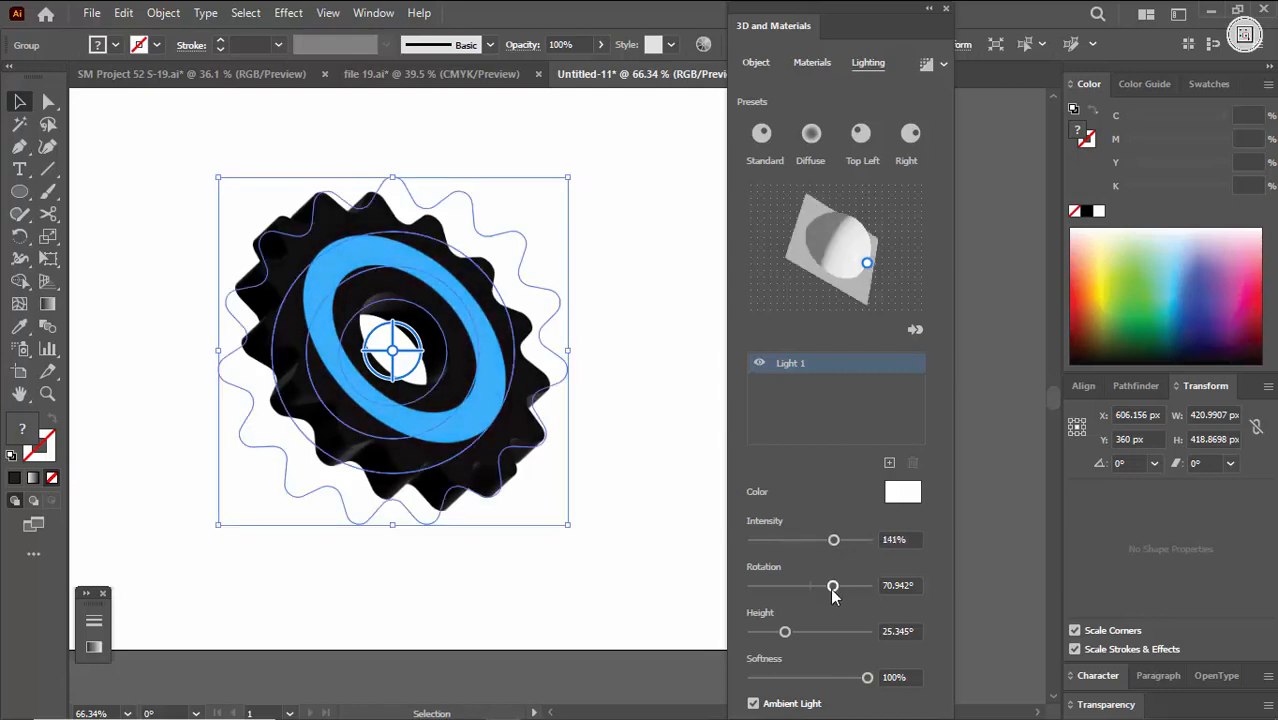
mouse_move(828, 587)
left_mouse_down()
mouse_move(785, 582)
mouse_move(844, 582)
mouse_move(783, 586)
mouse_move(805, 585)
left_mouse_up()
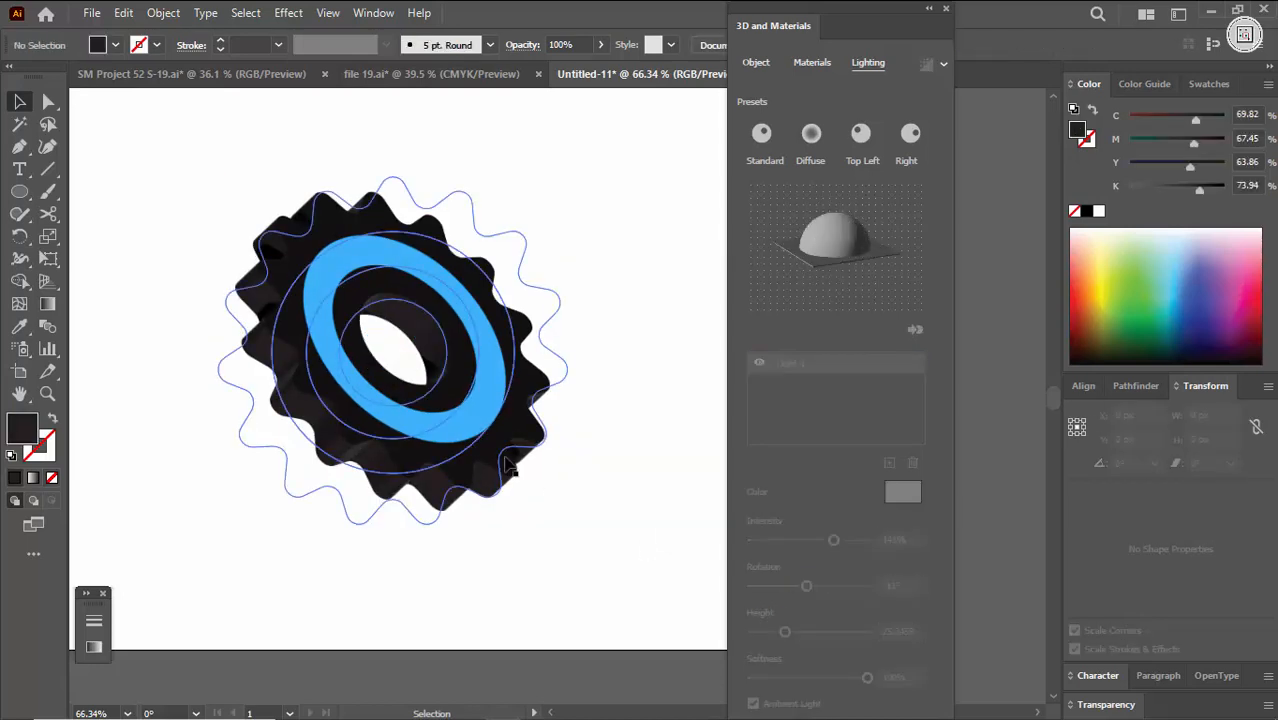
mouse_move(786, 634)
left_mouse_down()
mouse_move(869, 630)
mouse_move(763, 630)
mouse_move(784, 633)
left_mouse_up()
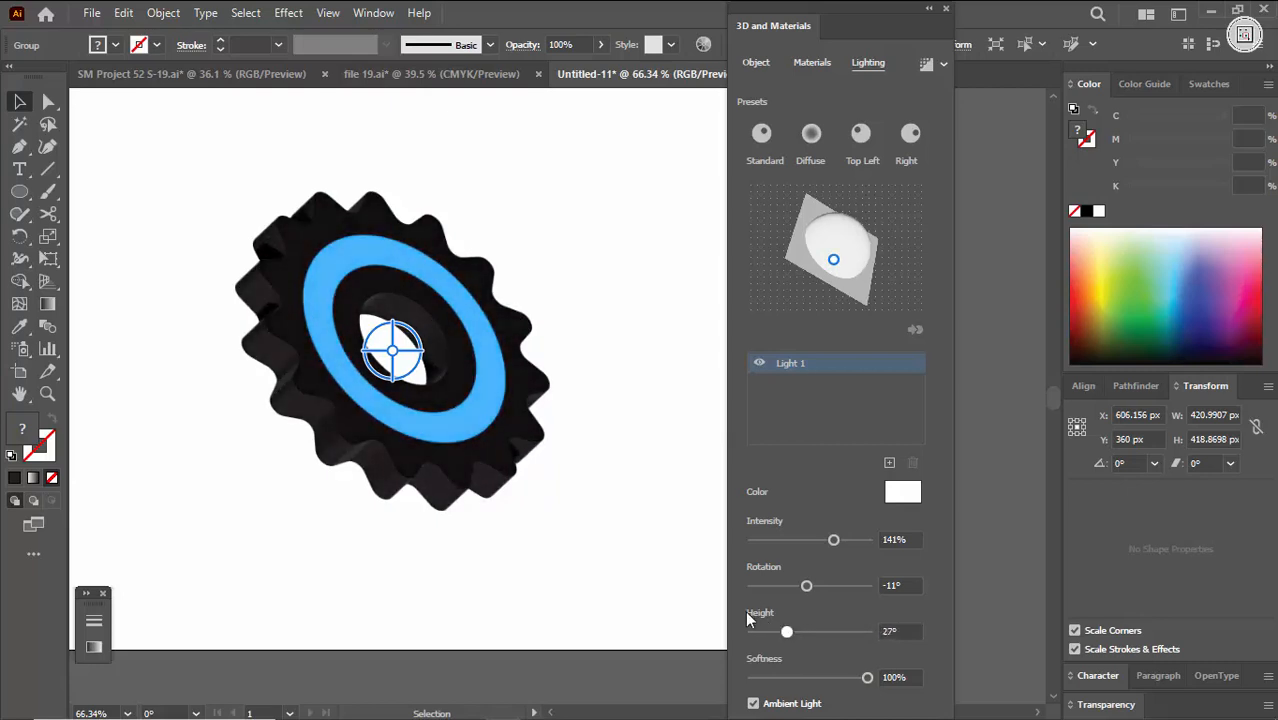
left_click(620, 497)
key("ctrl+space")
left_click_drag(579, 431, 522, 456)
left_click_drag(522, 456, 455, 432)
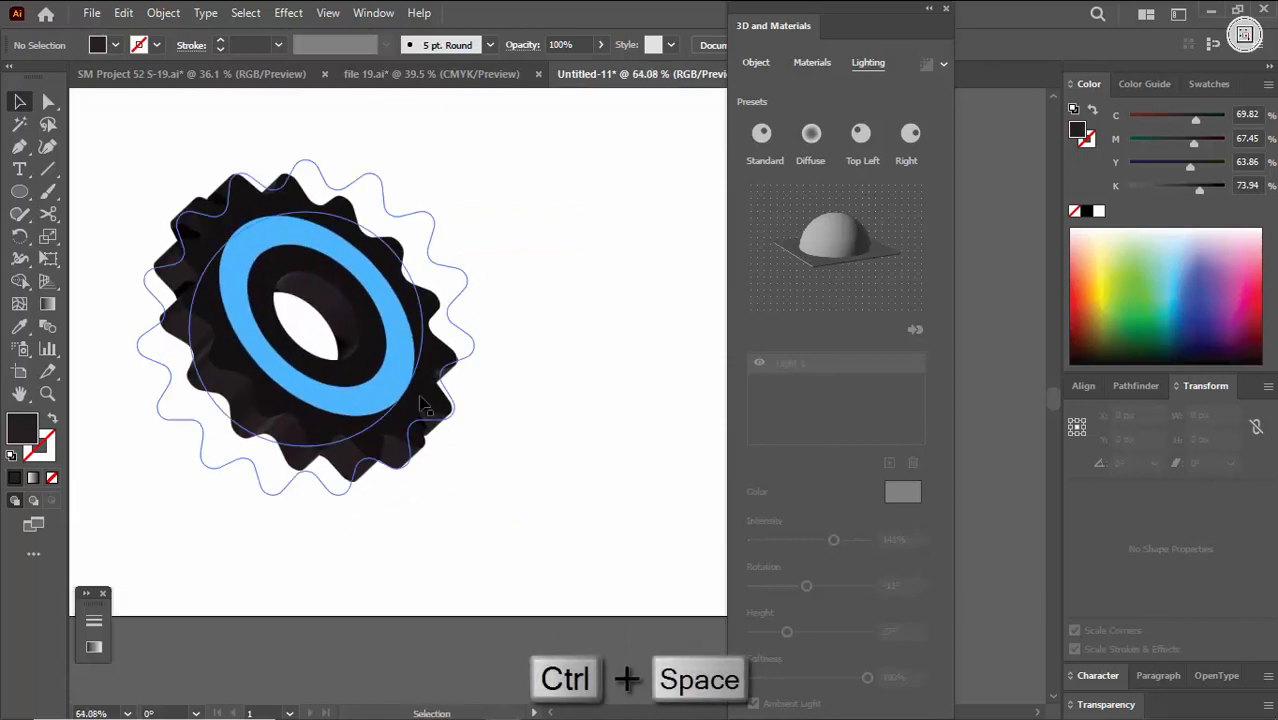
Compare the gear's shading with the finished gear illustration in SM Project 52 S-19.ai.
left_click(424, 405)
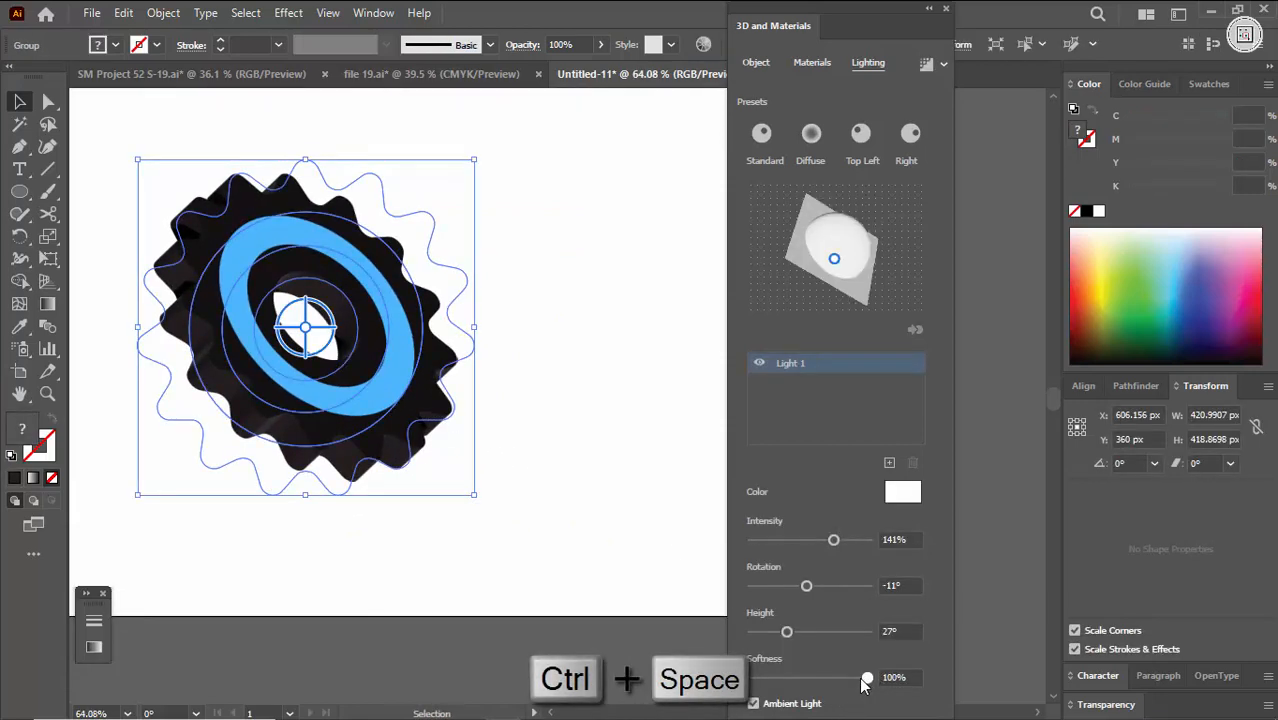
mouse_move(865, 679)
left_mouse_down()
mouse_move(813, 673)
mouse_move(883, 674)
left_mouse_up()
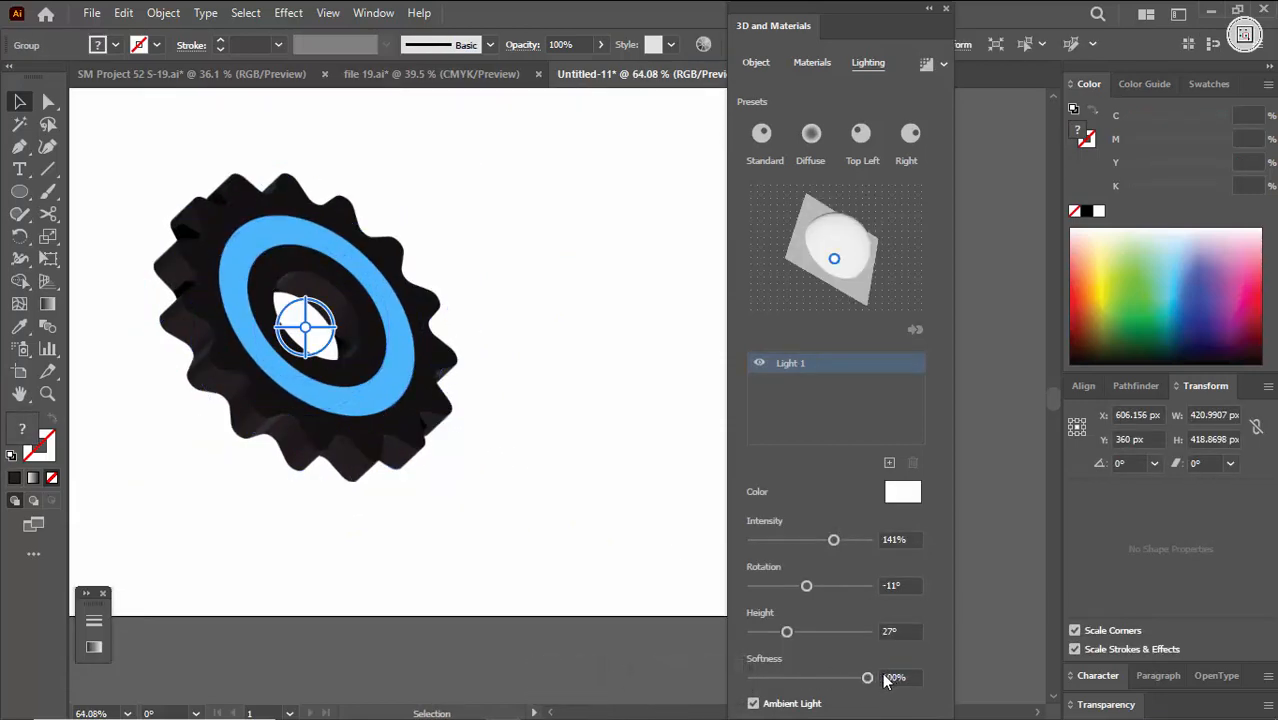
left_click(604, 575)
key("ctrl+space")
left_click_drag(500, 431, 457, 400)
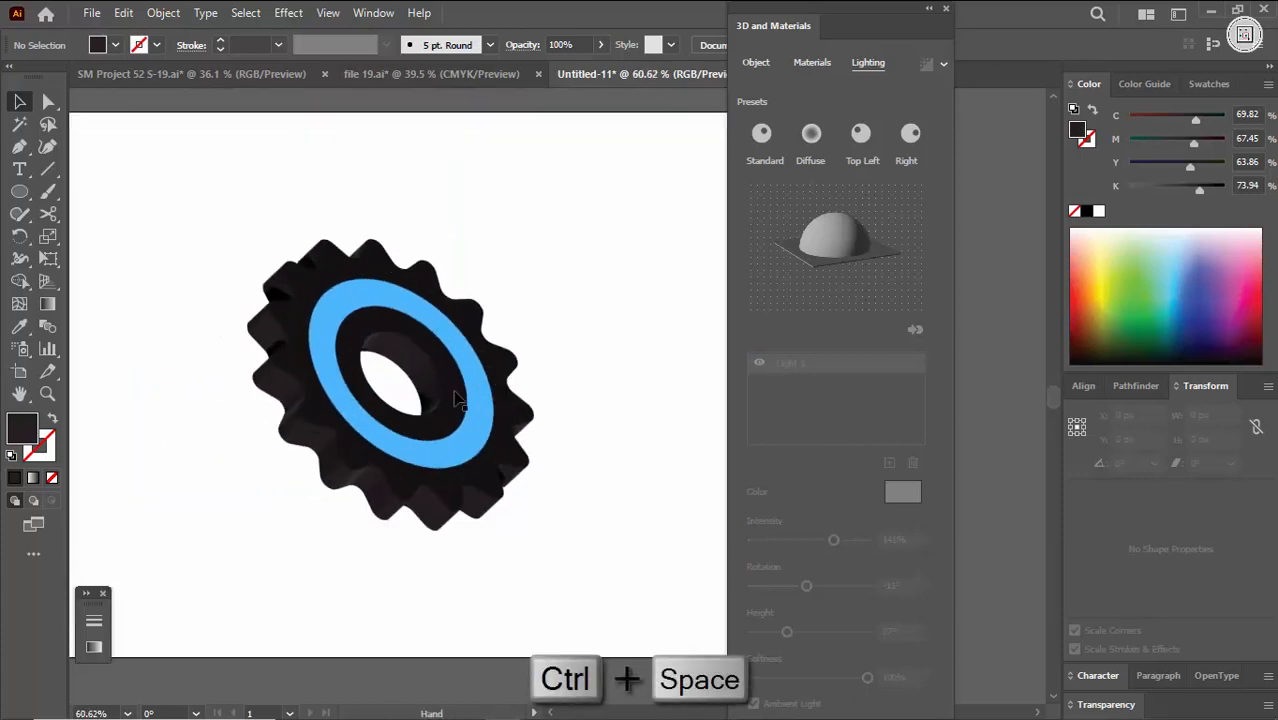
left_click(200, 73)
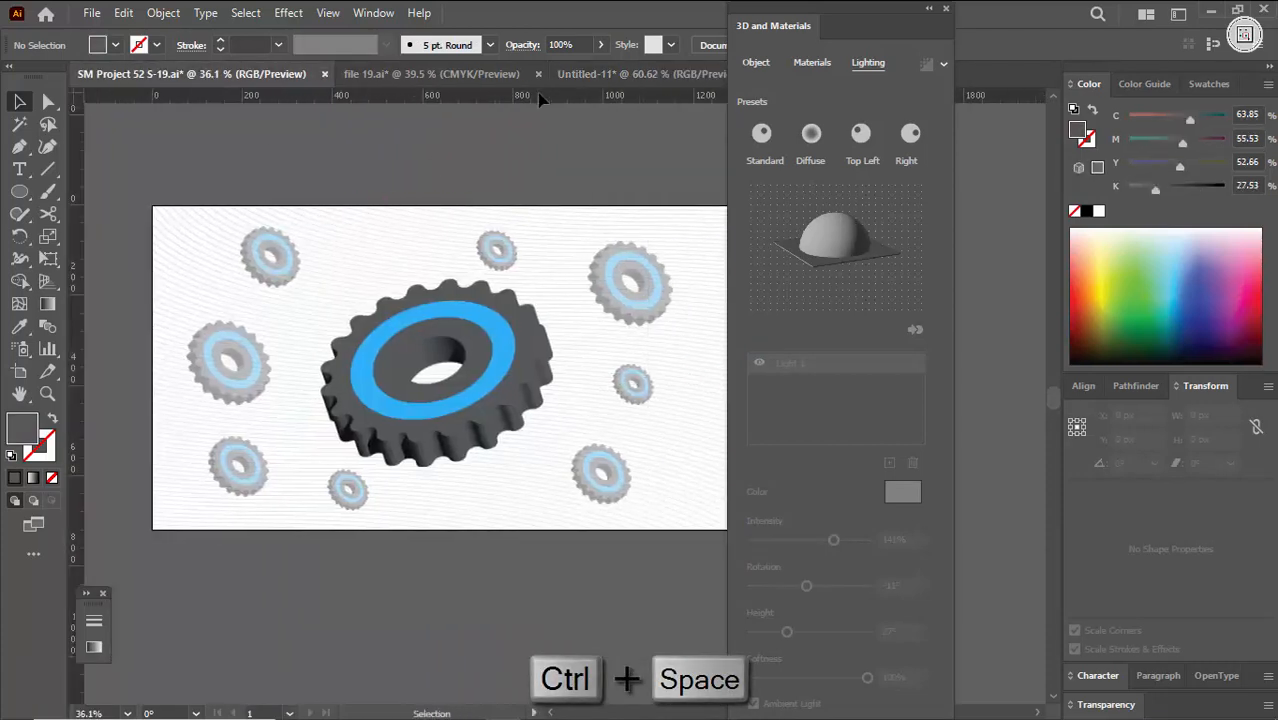
left_click(598, 74)
Set the softness of the gear's light to 55%.
key("ctrl+space")
left_click_drag(479, 362, 516, 379)
left_click(516, 374)
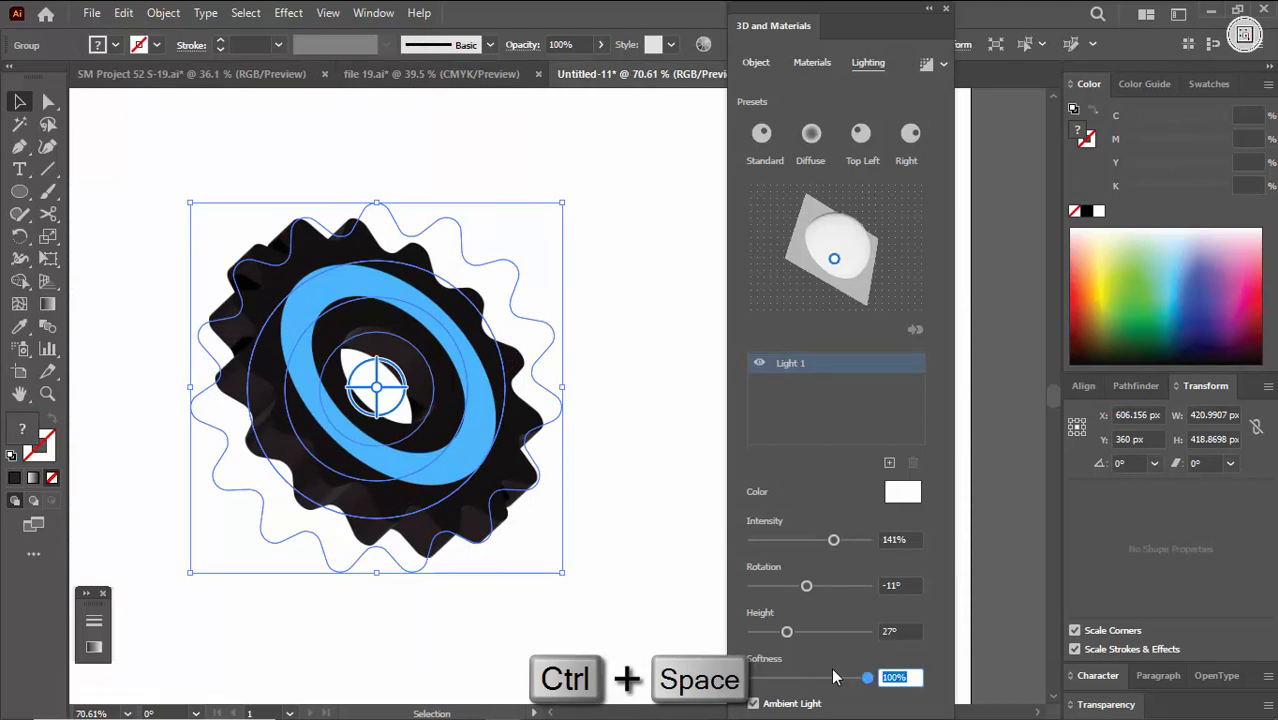
type("55")
key("Return")
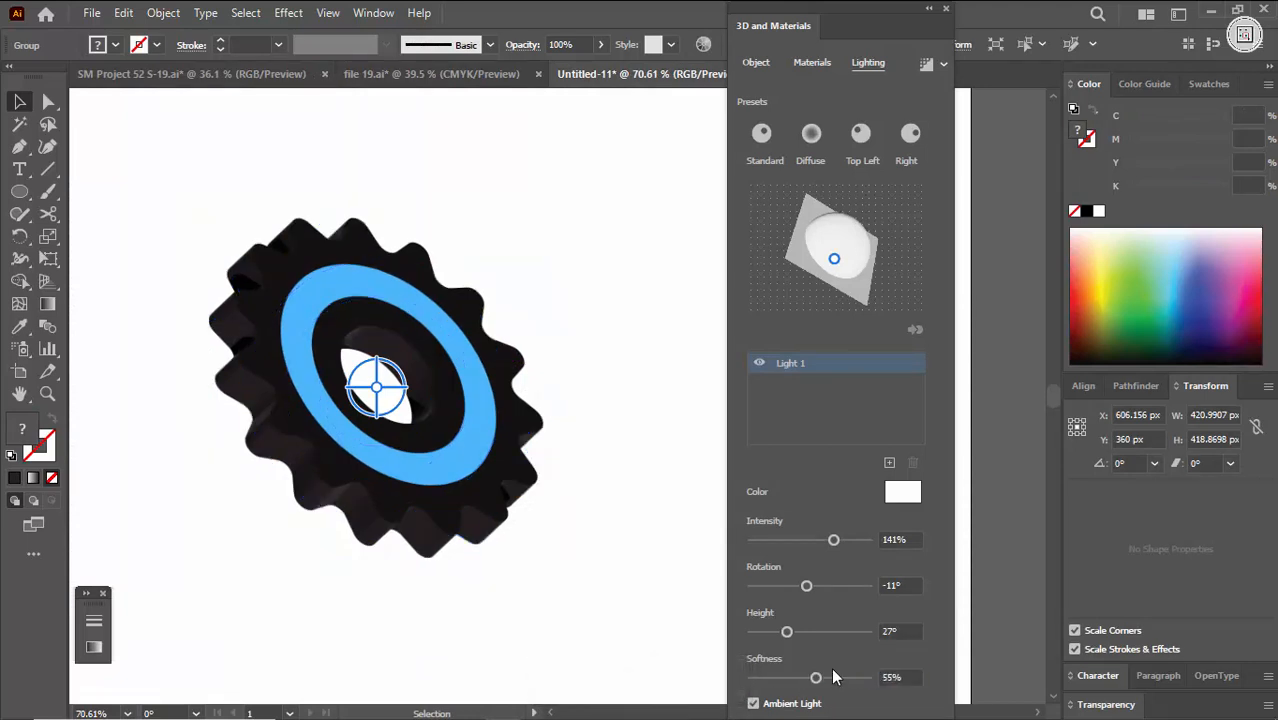
left_click(633, 385)
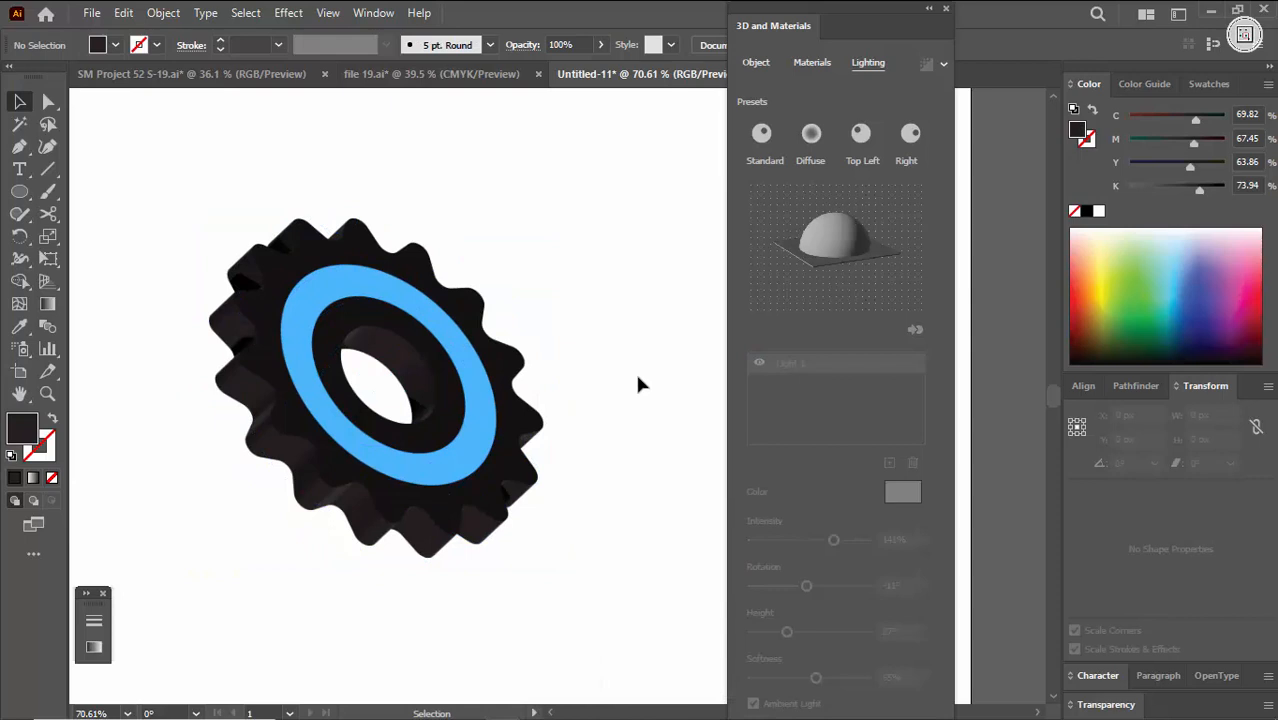
Review the gear's 3D material, extrusion and rotation settings.
left_click(536, 446)
left_click(812, 63)
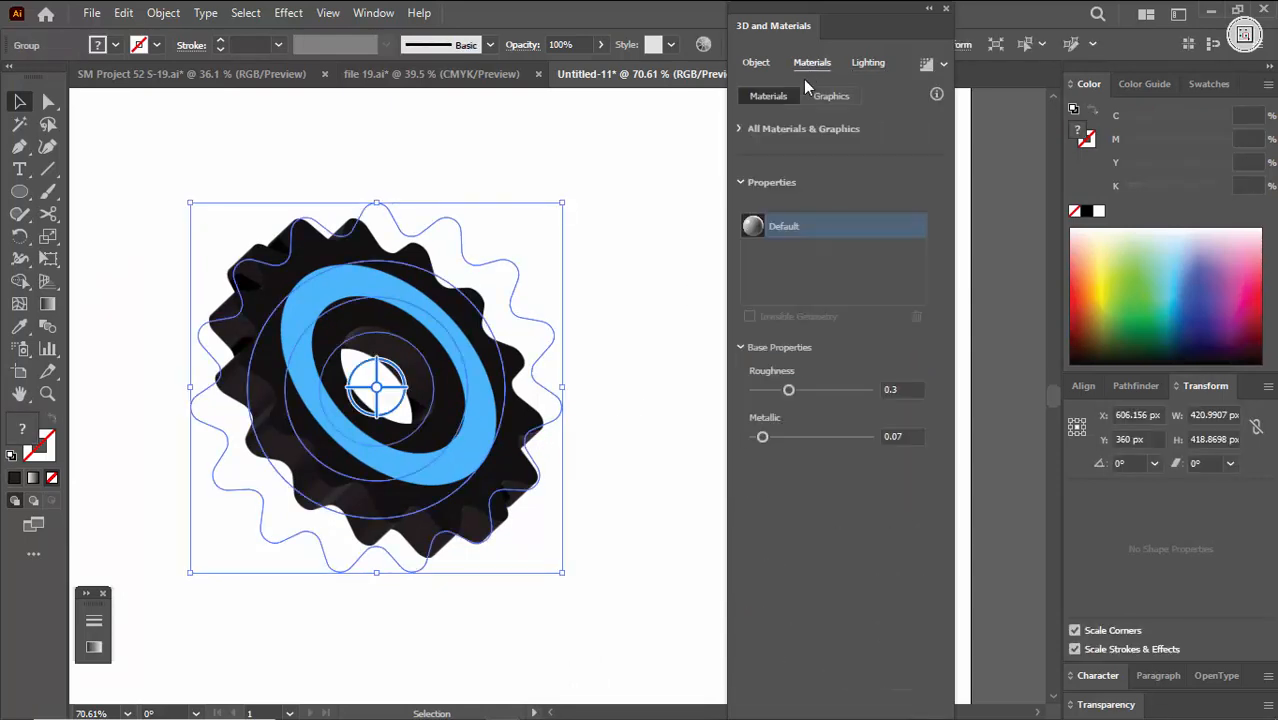
left_click(756, 64)
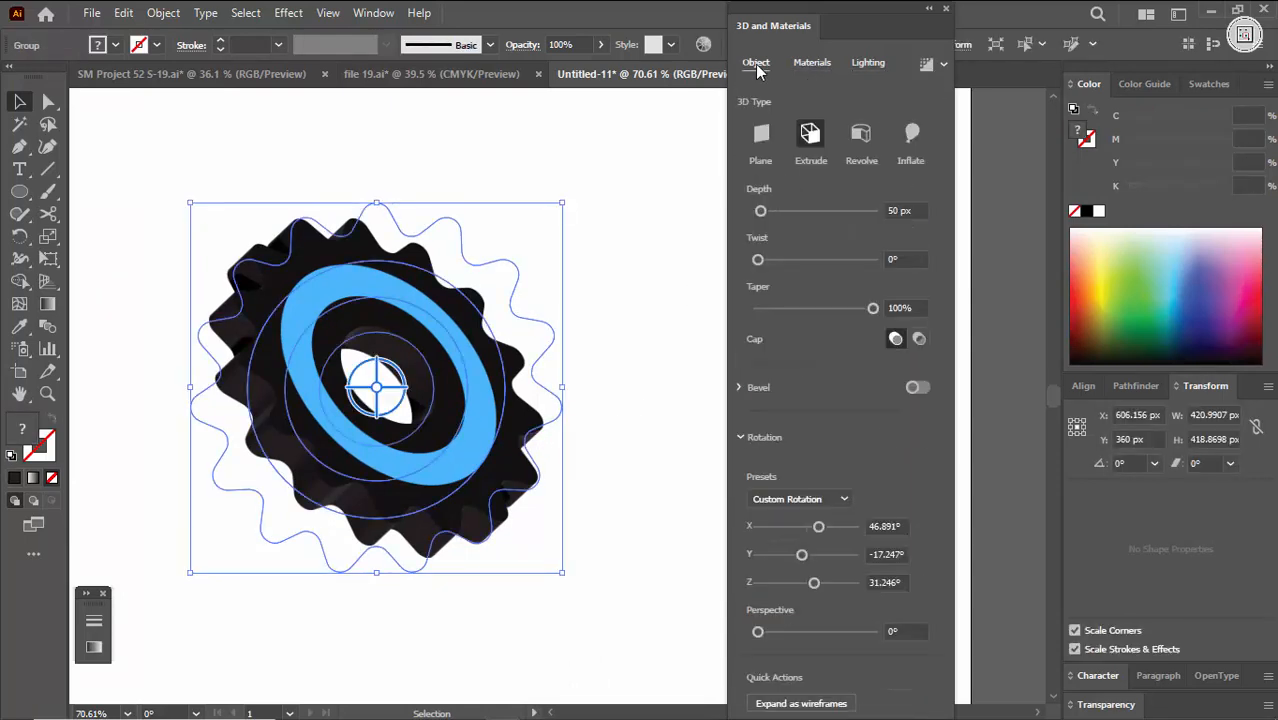
left_click(646, 312)
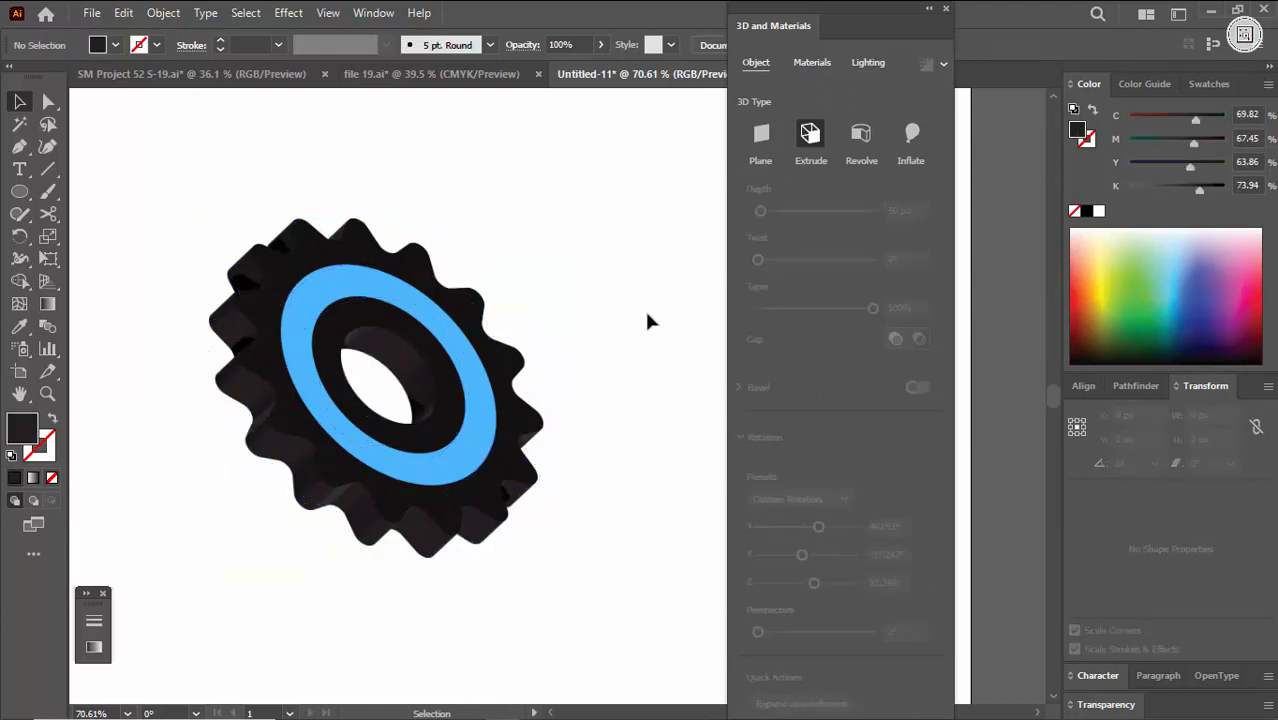
Isolate the gear group, switch the colour mode to RGB and fill its dark rings with pure black (000000).
key("ctrl+space")
left_click_drag(603, 368, 575, 370)
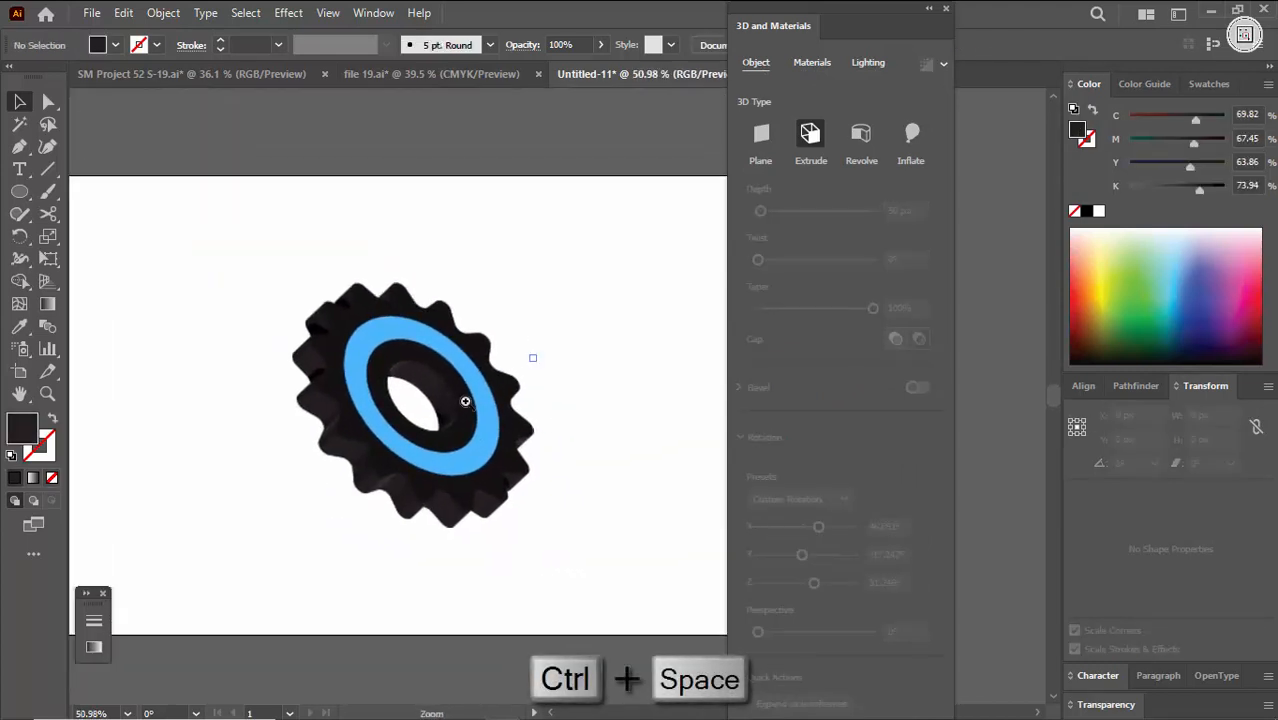
left_click_drag(465, 399, 495, 396)
double_click(527, 382)
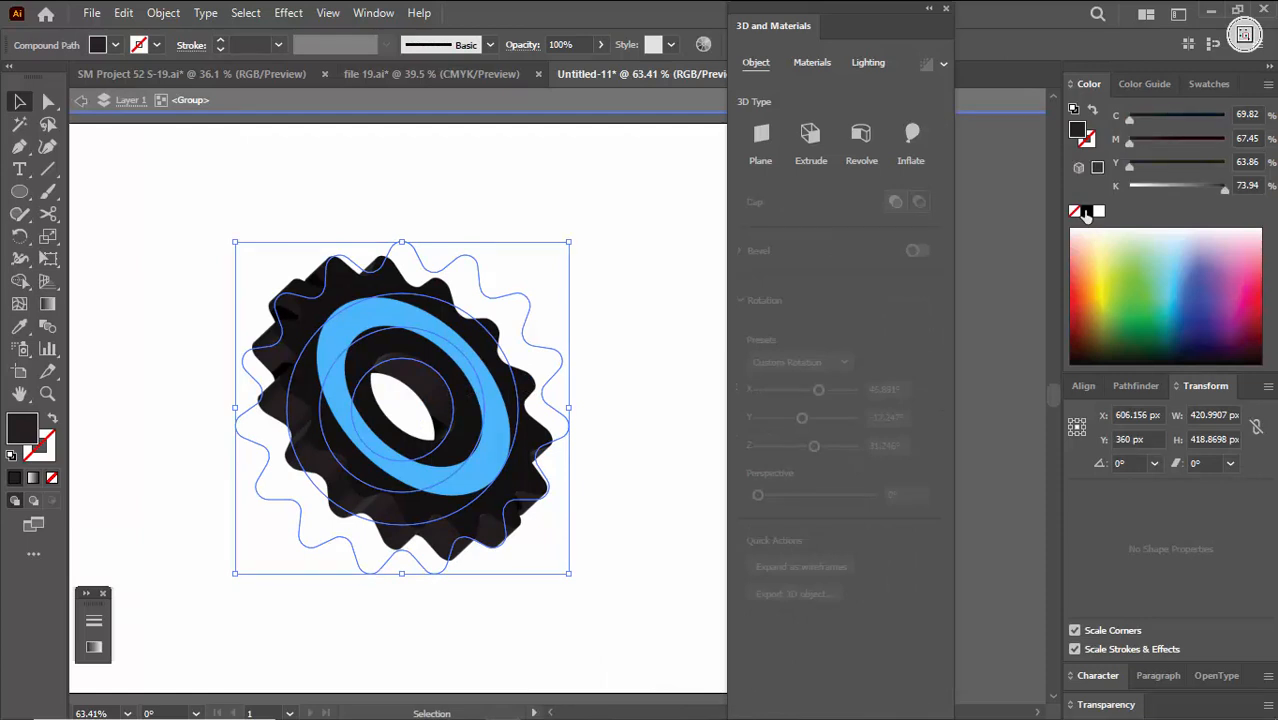
left_click(1267, 85)
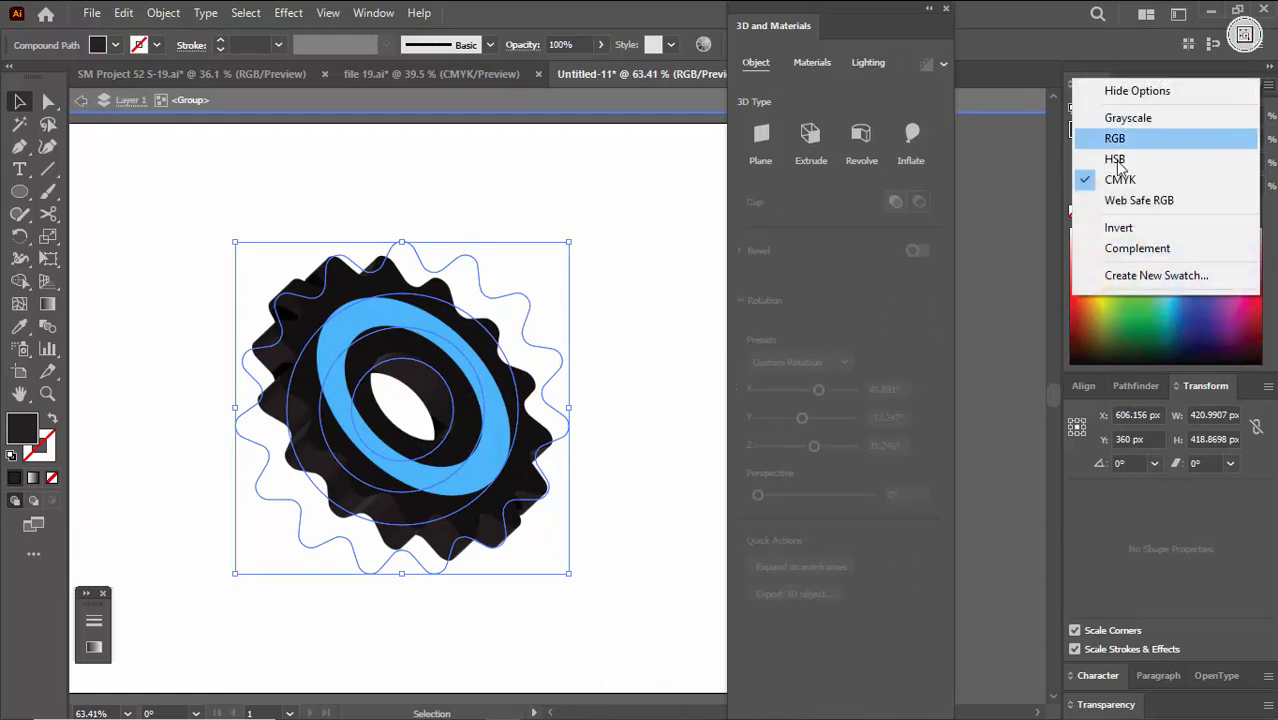
left_click(1121, 136)
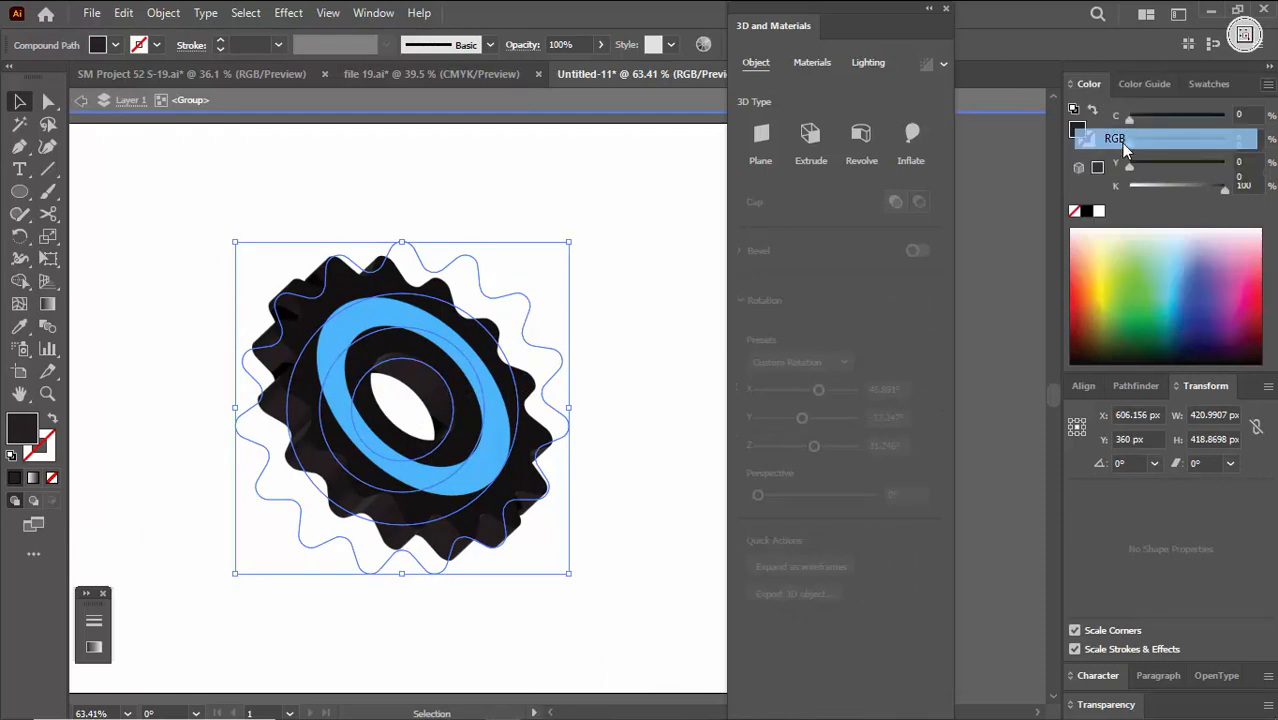
left_click(1087, 212)
left_click(995, 280)
key("ctrl+space")
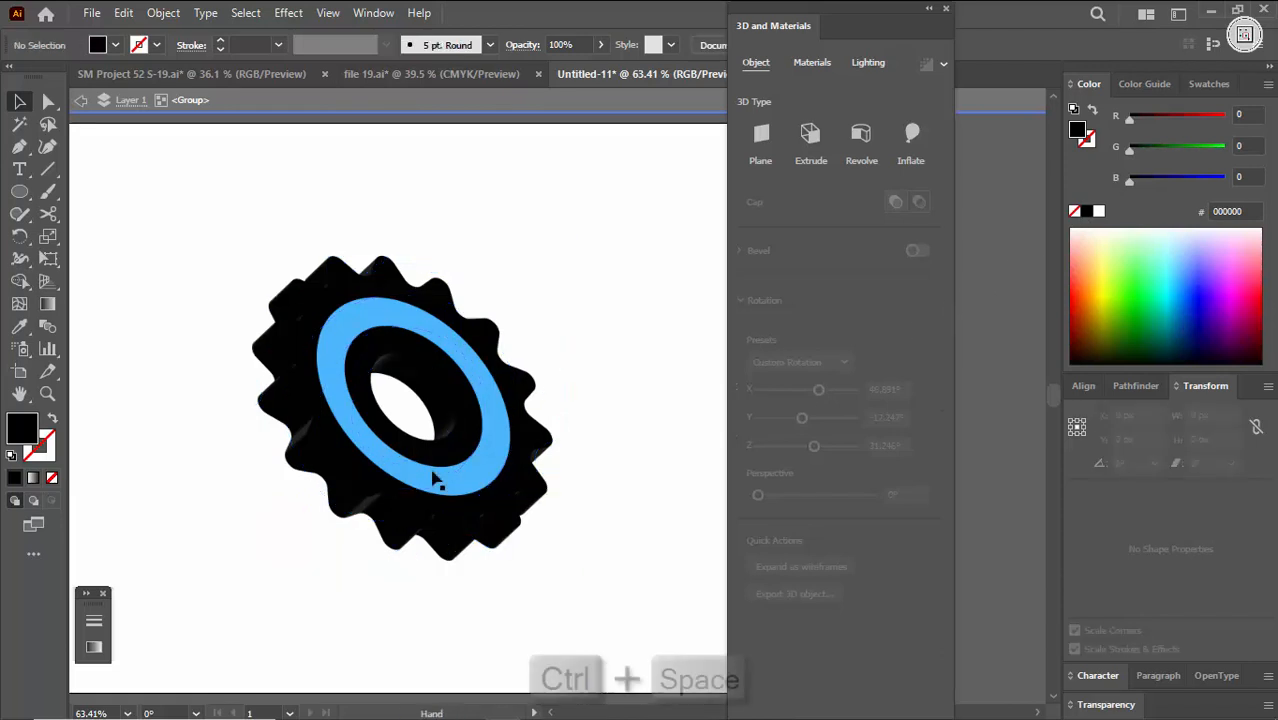
Switch the colour mode to CMYK and lighten the fill of the gear's dark rings to 84% K.
double_click(426, 453)
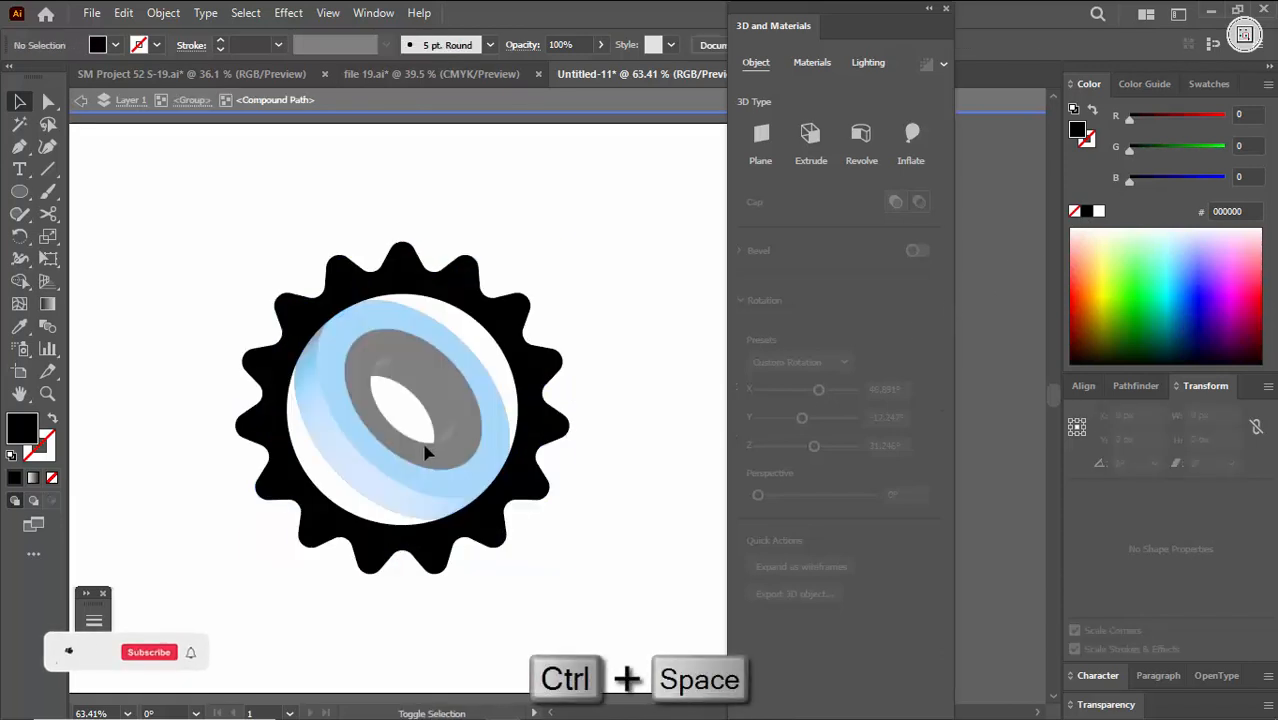
double_click(593, 406)
left_click(530, 450)
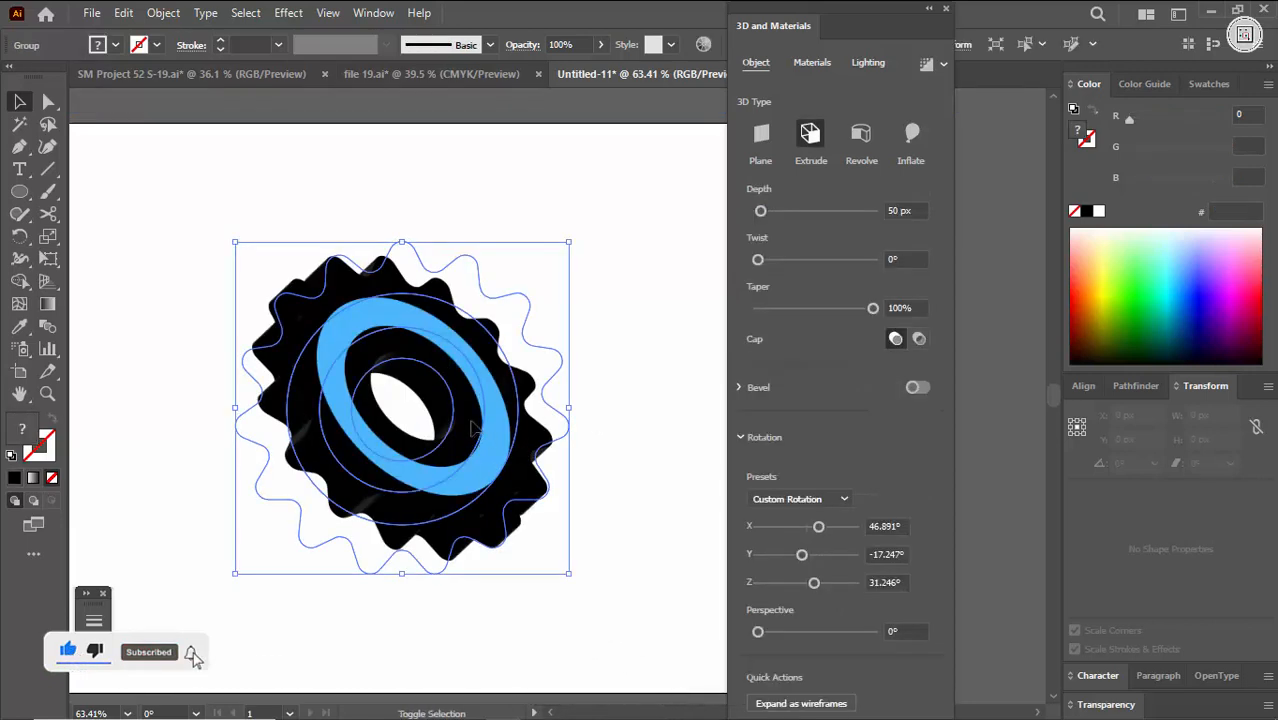
double_click(533, 436)
left_click(533, 430)
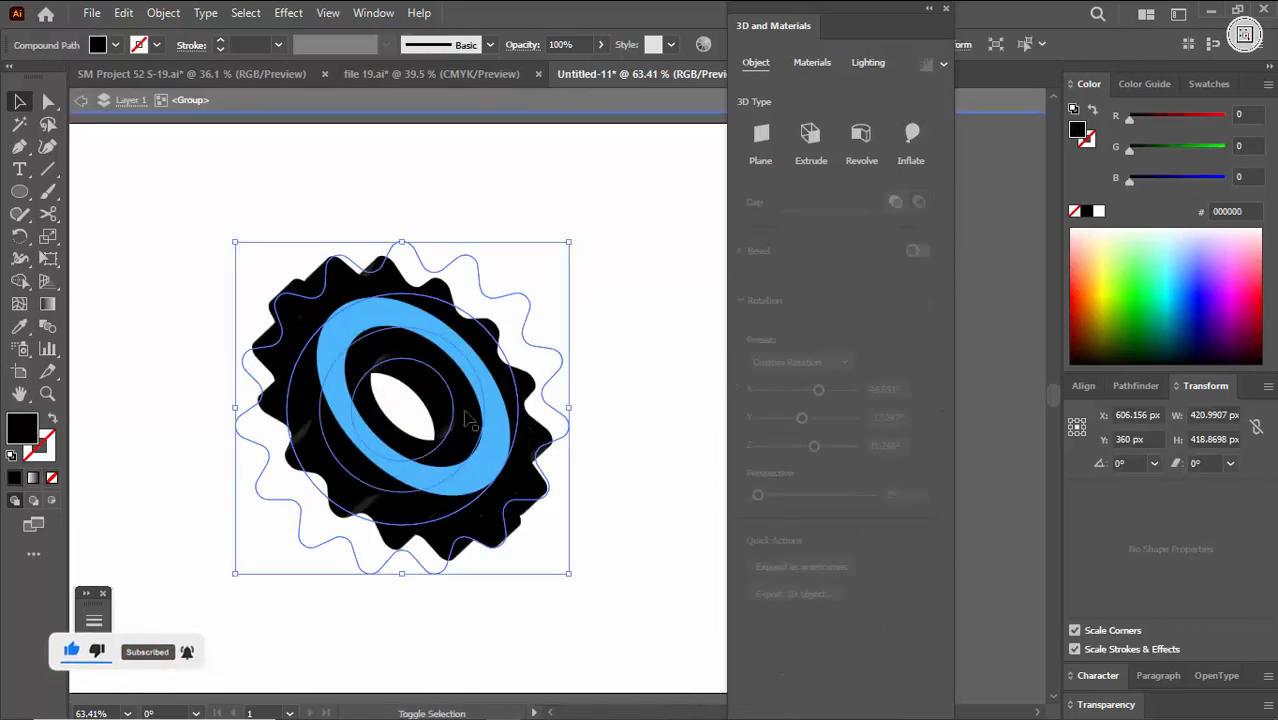
left_click(1268, 90)
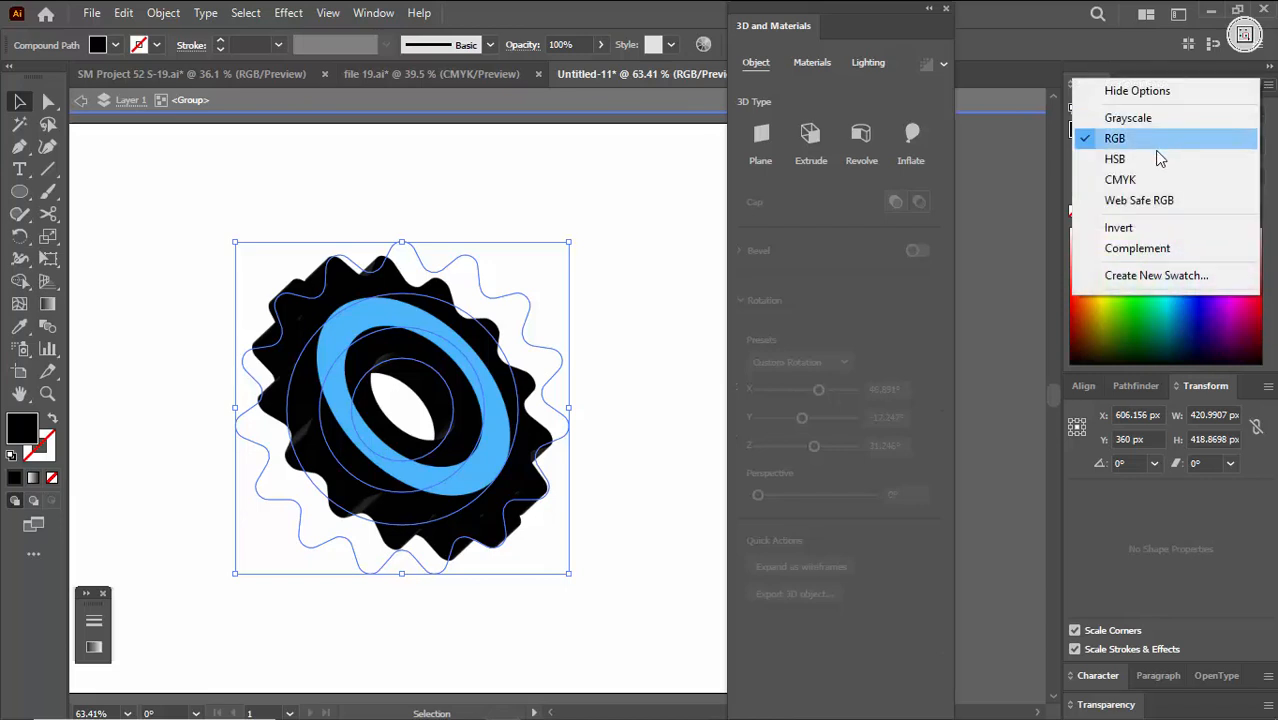
left_click(1150, 178)
mouse_move(1224, 189)
left_mouse_down()
mouse_move(1195, 190)
mouse_move(1209, 190)
left_mouse_up()
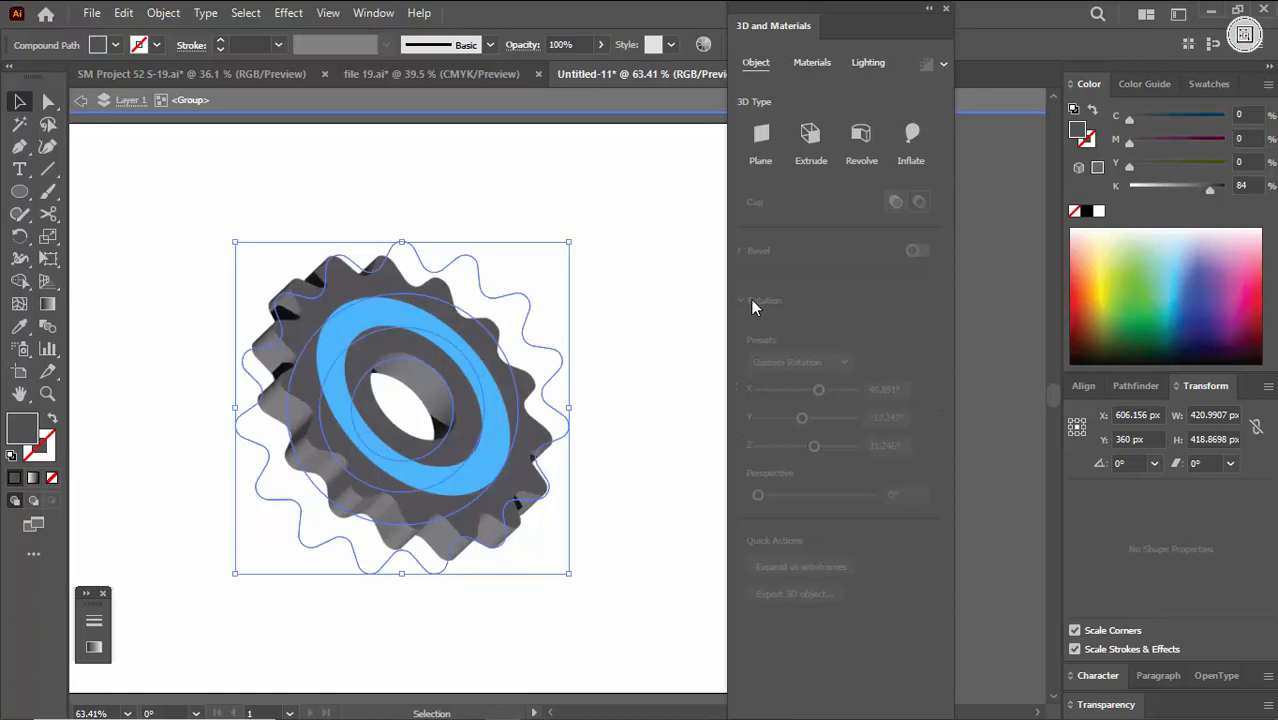
left_click(720, 308)
Isolate the gear group again and fill its dark rings with CMYK black at 100% K.
key("ctrl+space")
left_click_drag(681, 317, 525, 411)
left_click(522, 414)
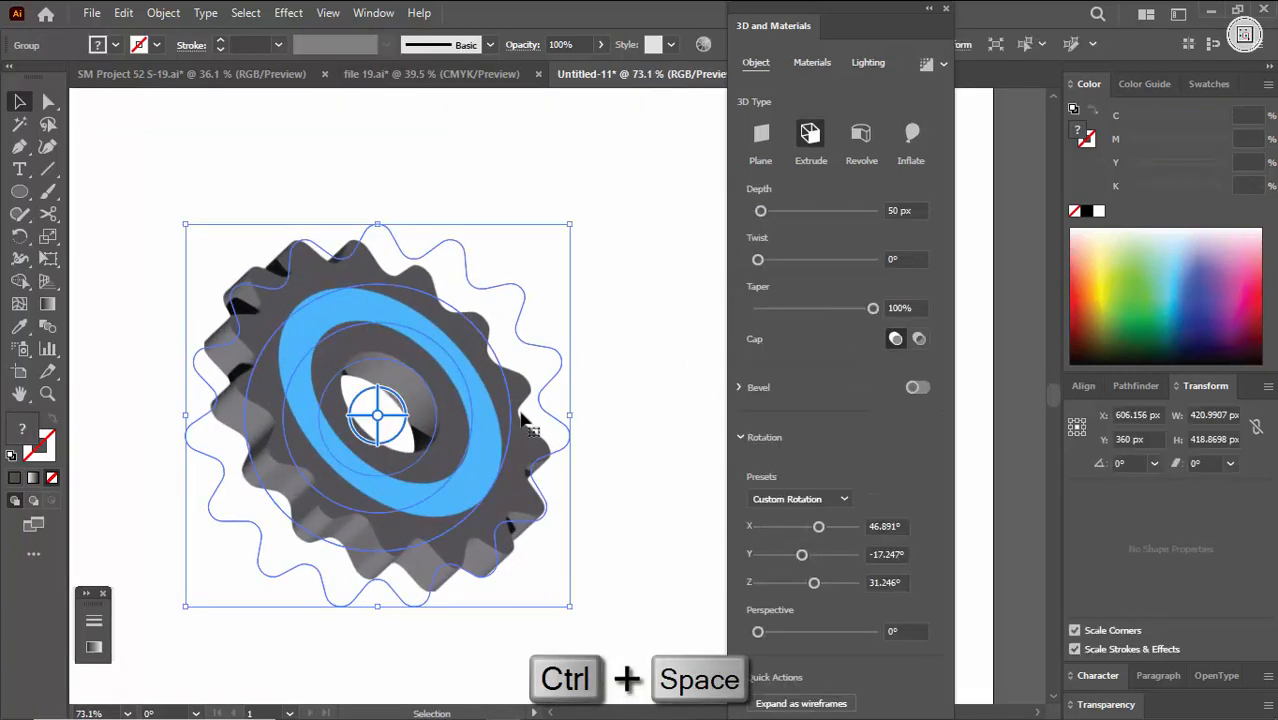
double_click(522, 414)
left_click(526, 428)
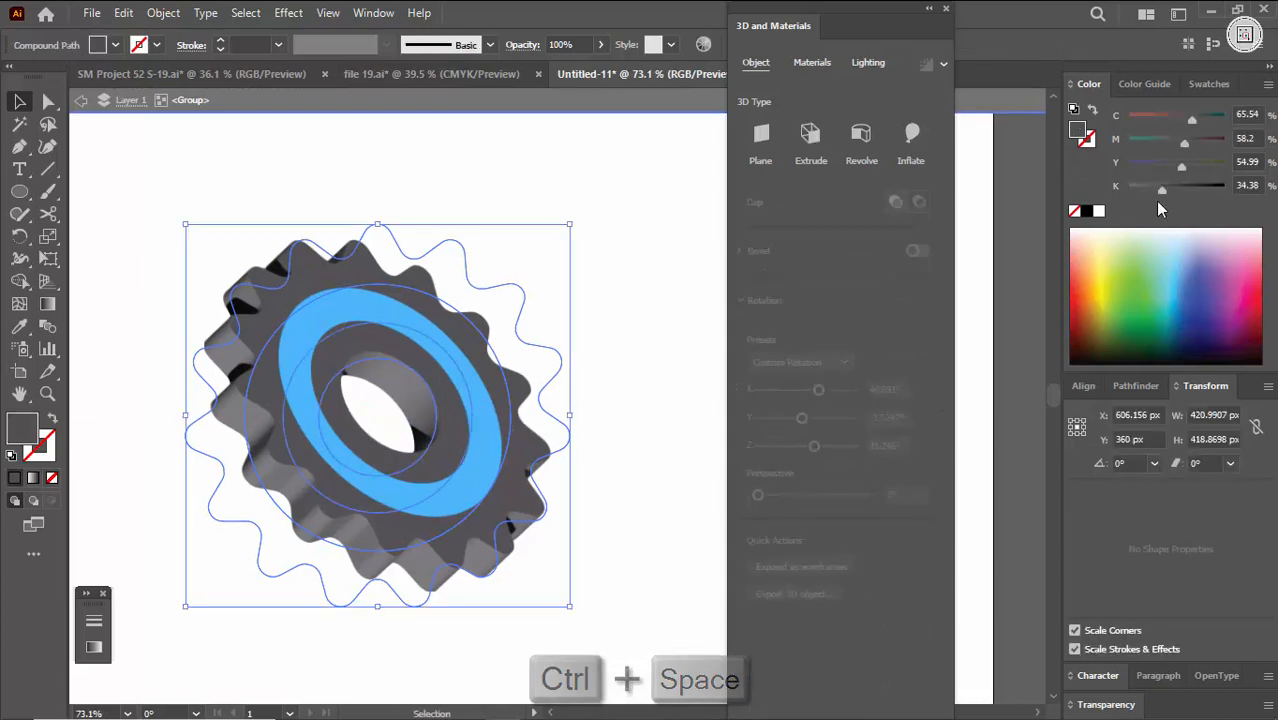
left_click(1087, 210)
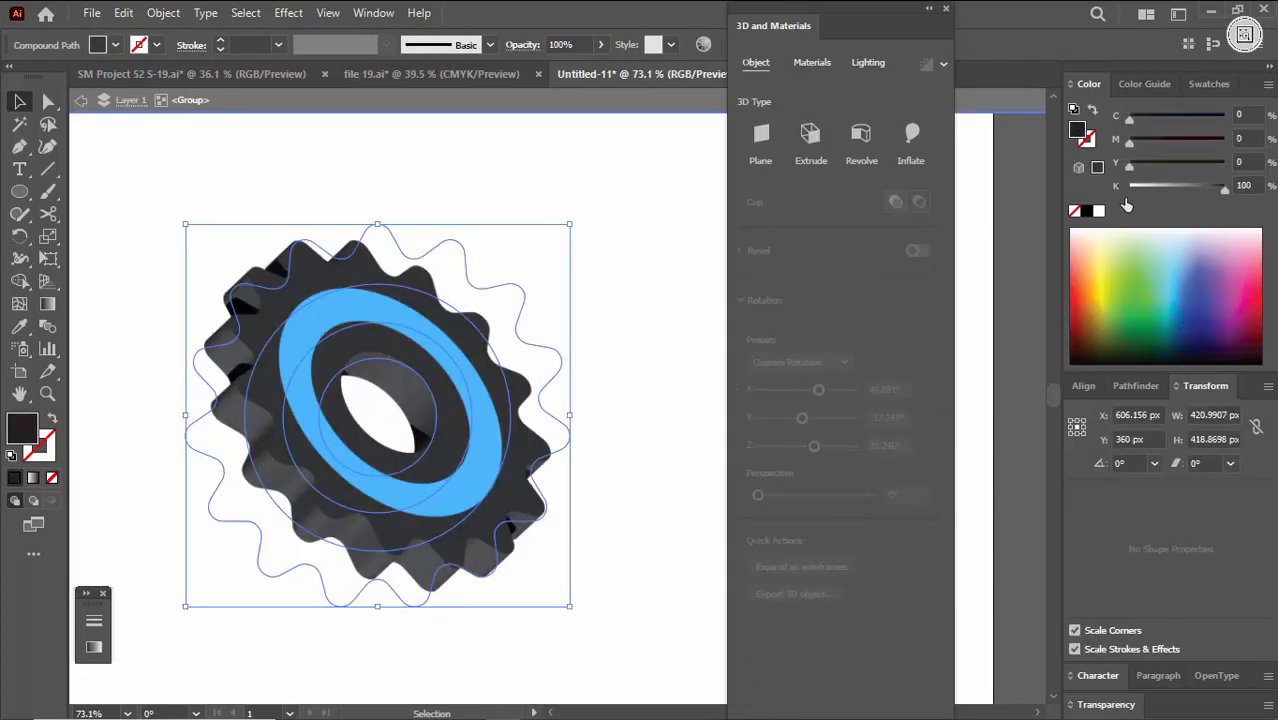
Set the fill of the gear's dark rings to 88% K and deselect the artwork.
left_click_drag(1207, 191, 1167, 190)
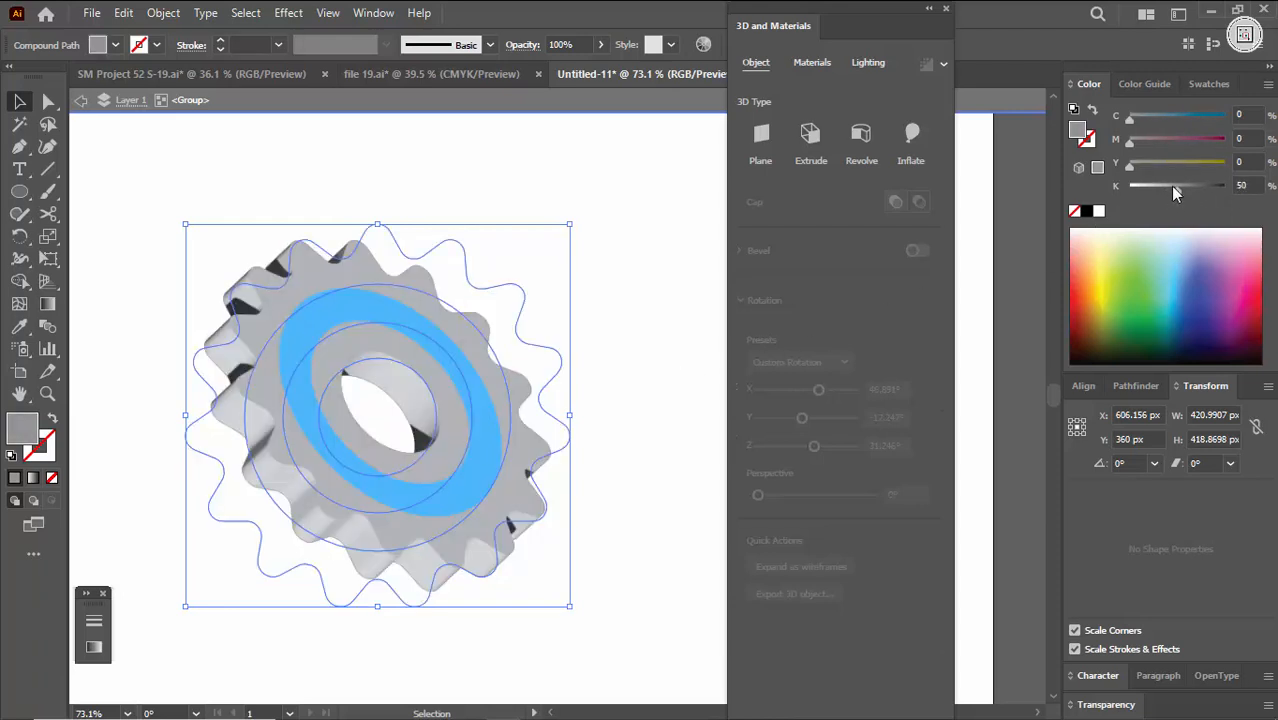
left_click_drag(1174, 187, 1216, 193)
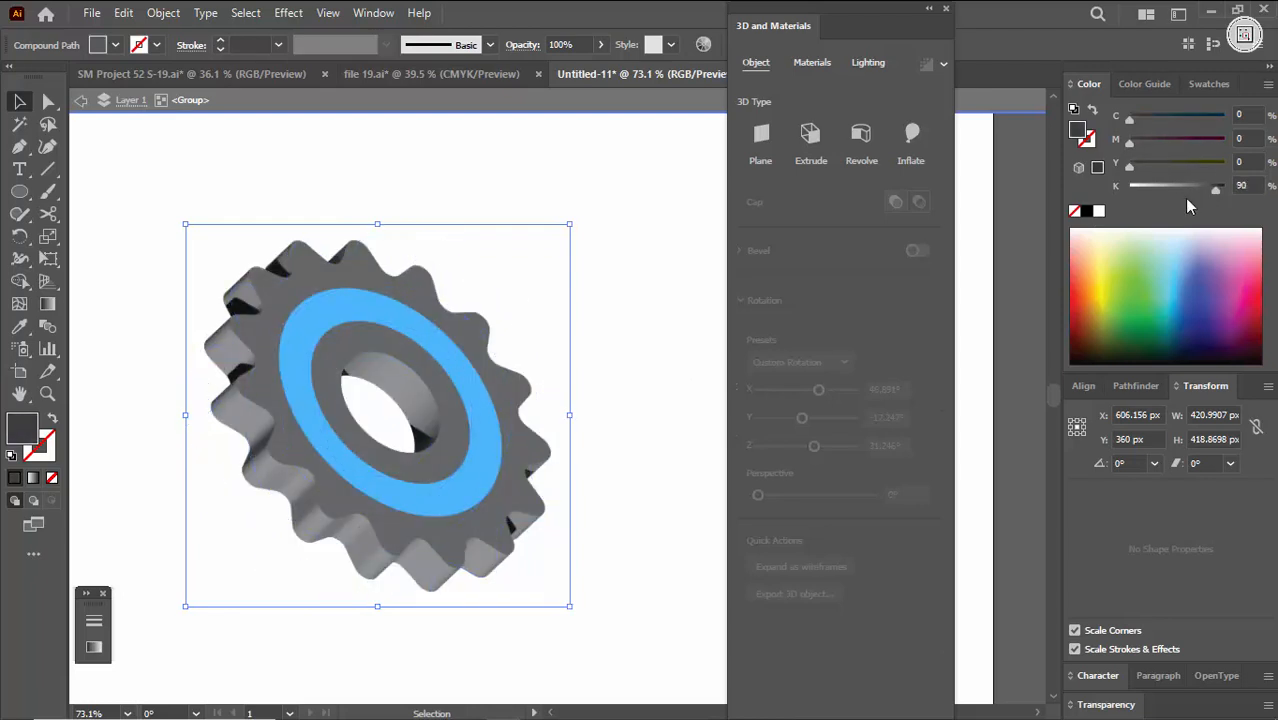
left_click(653, 338)
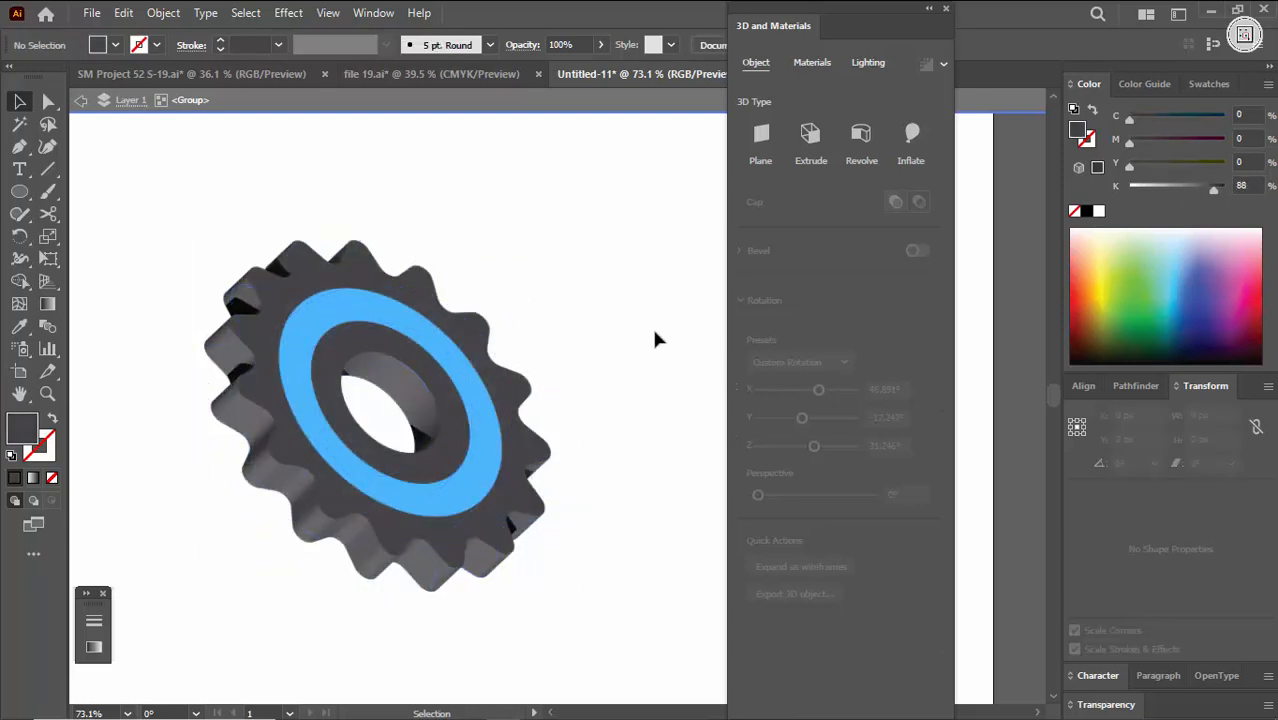
Close the 3D and Materials settings, leave group isolation and show the artboard in full-screen mode.
left_click(945, 10)
left_click_drag(843, 298, 674, 402)
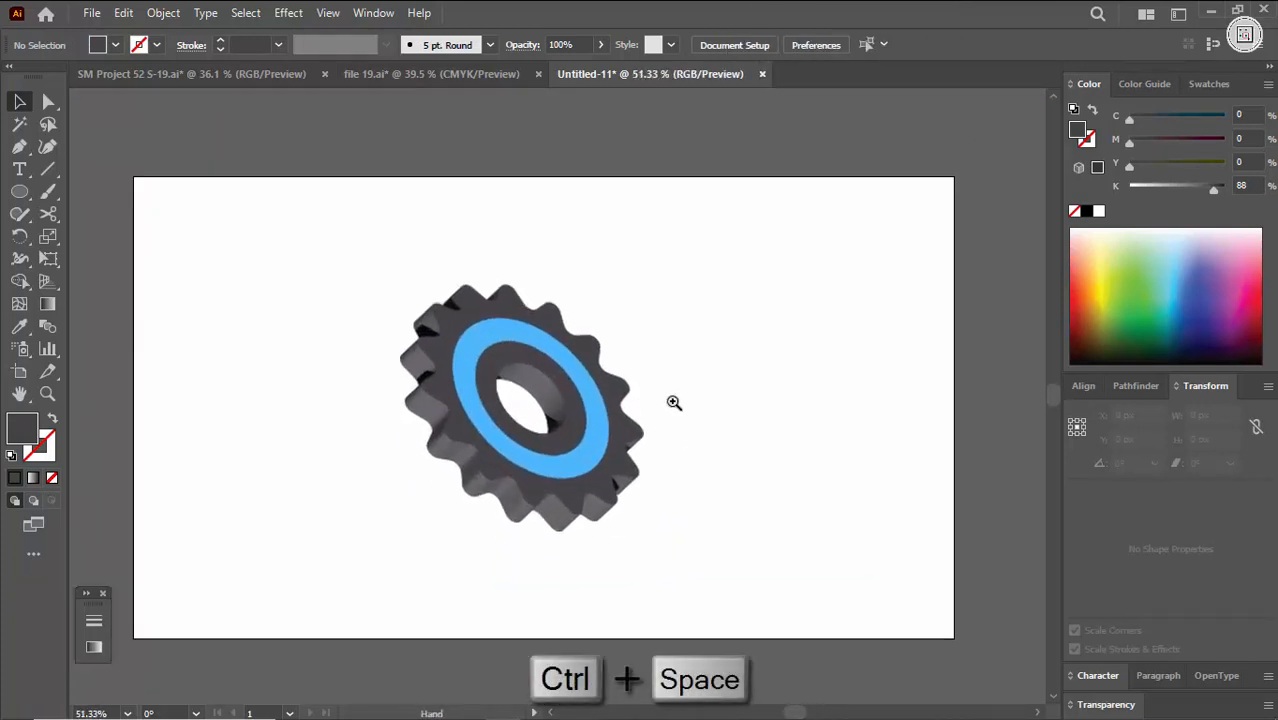
key("f")
key("f")
left_click_drag(466, 258, 515, 285)
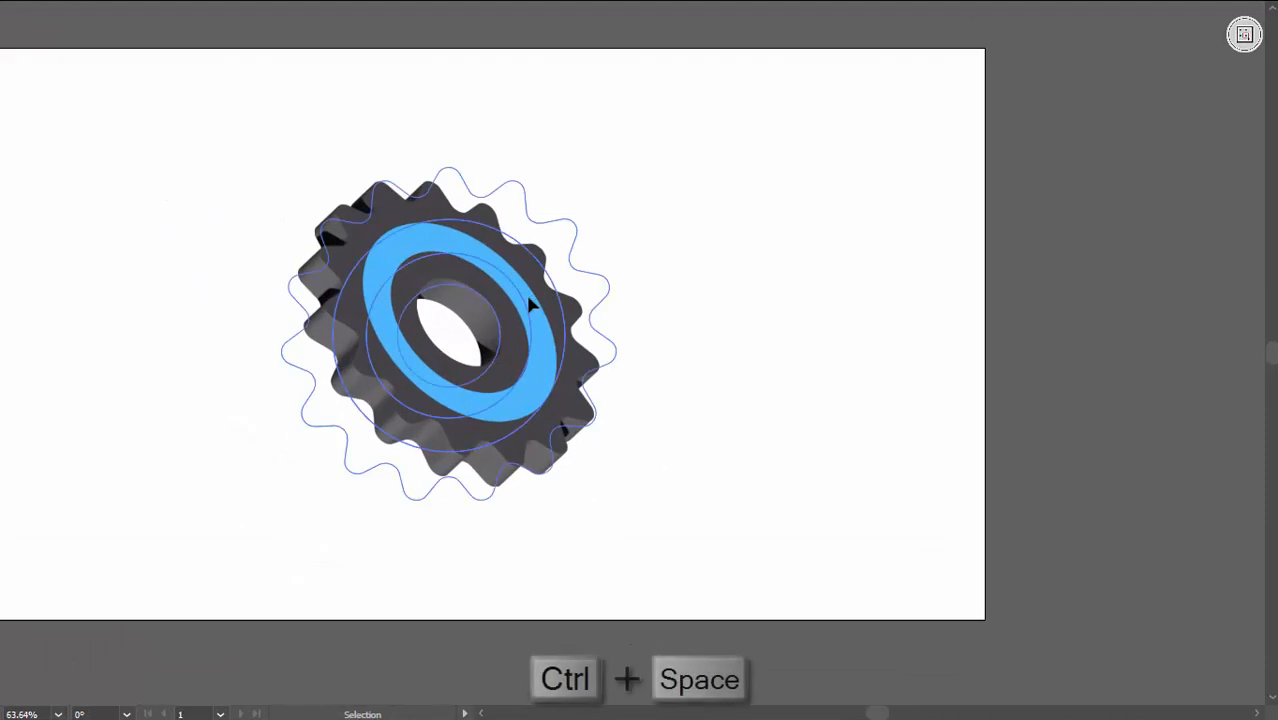
Enlarge the 3D gear proportionally from its centre to about 549 by 546 px and deselect it.
left_click(533, 305)
left_click_drag(641, 350, 670, 357)
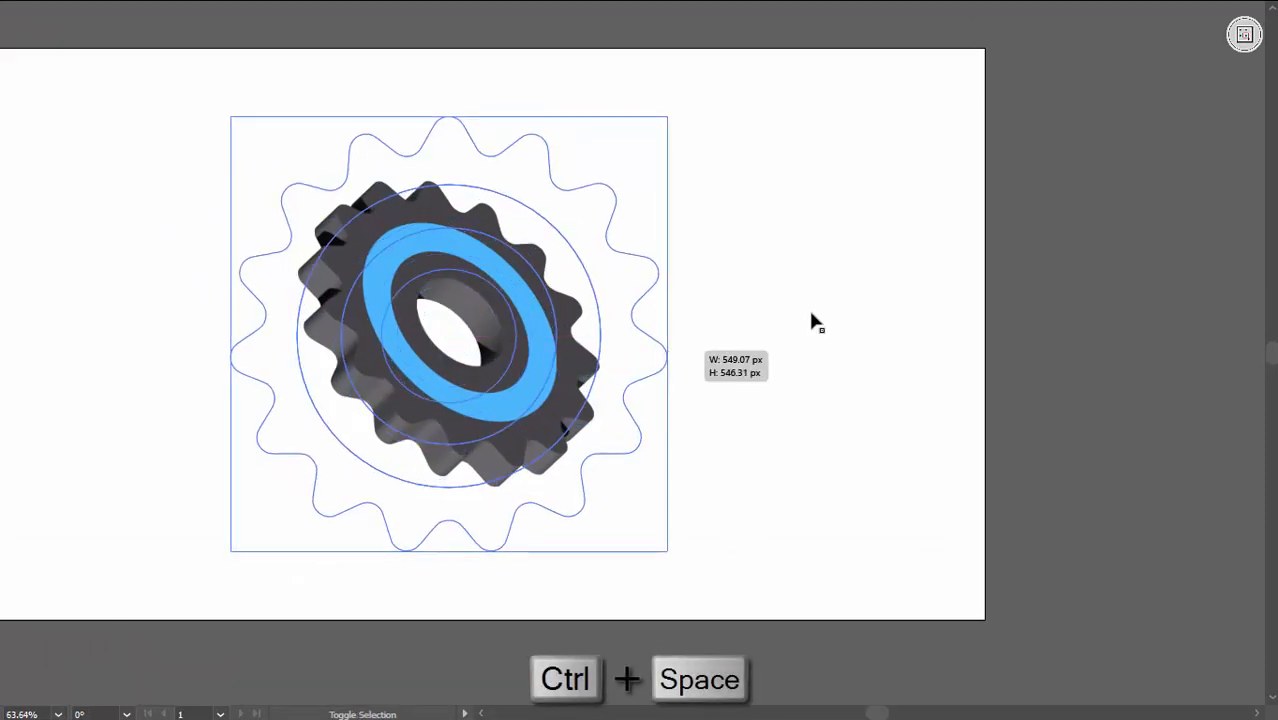
left_click(806, 300)
Rotate the gear freely in 3D about its centre, finishing with its blue-ringed face angled toward the viewer.
left_click(574, 362)
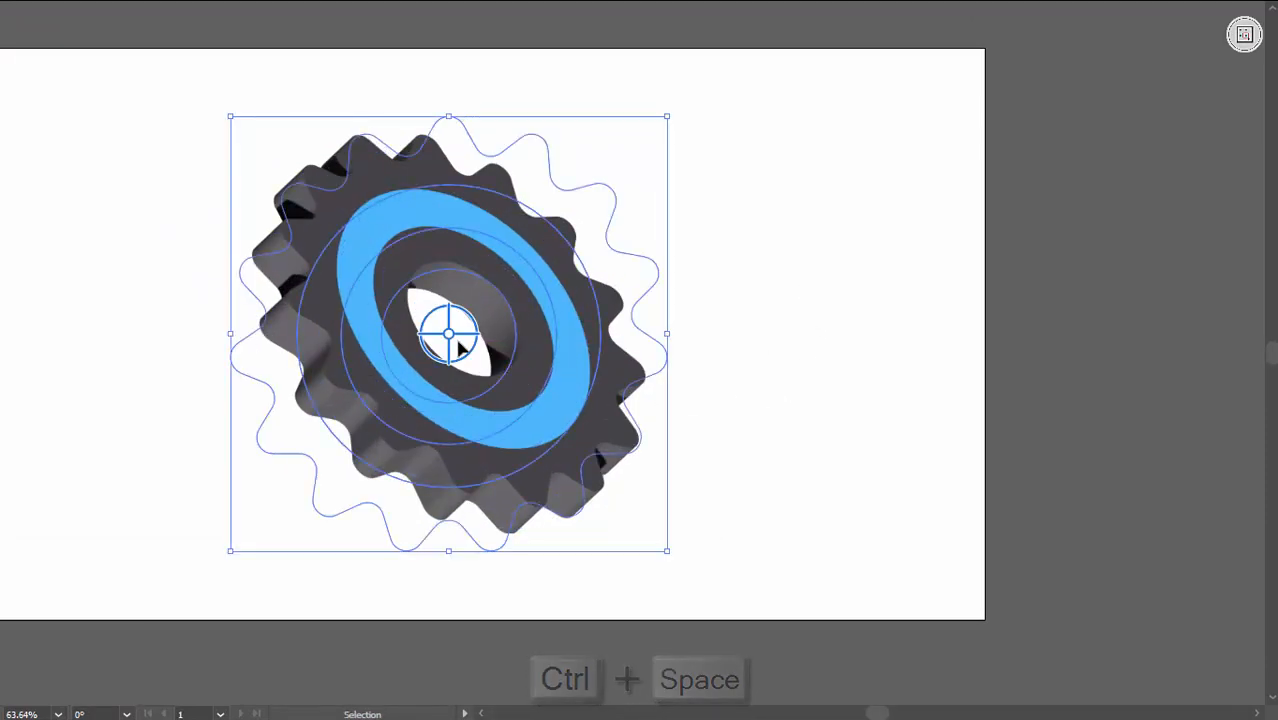
left_click_drag(456, 342, 891, 240)
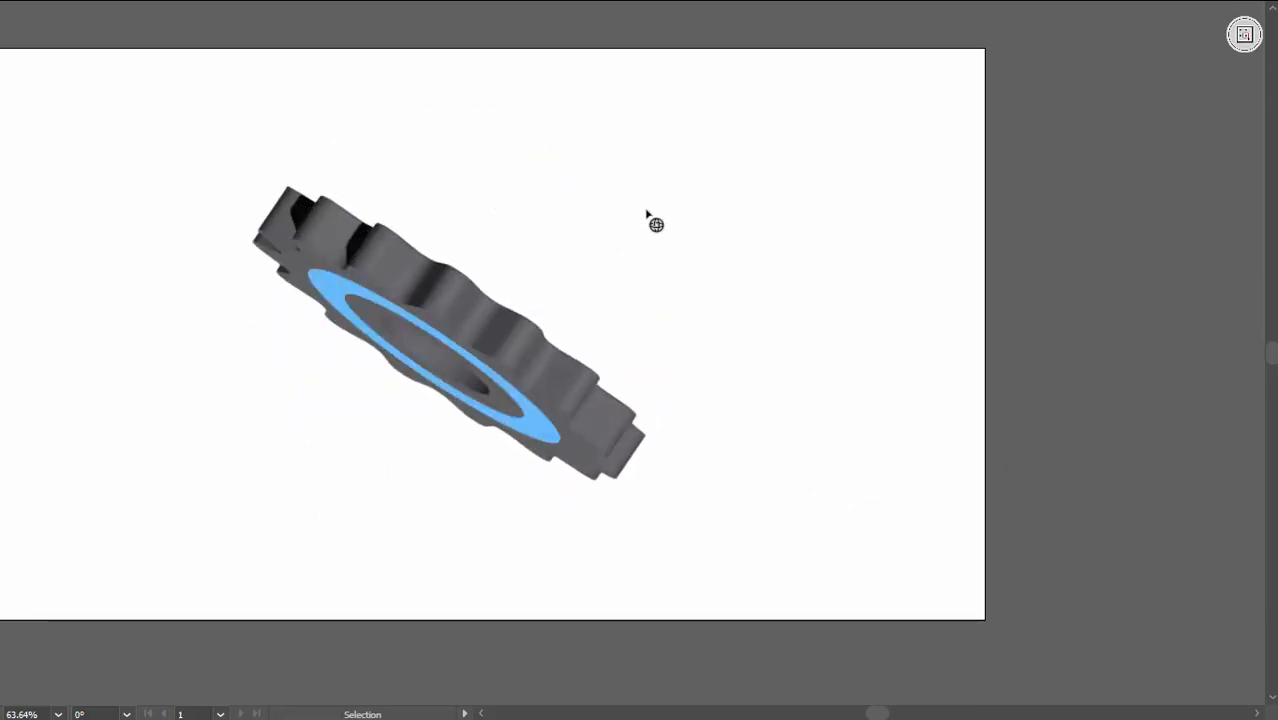
left_click_drag(770, 162, 828, 86)
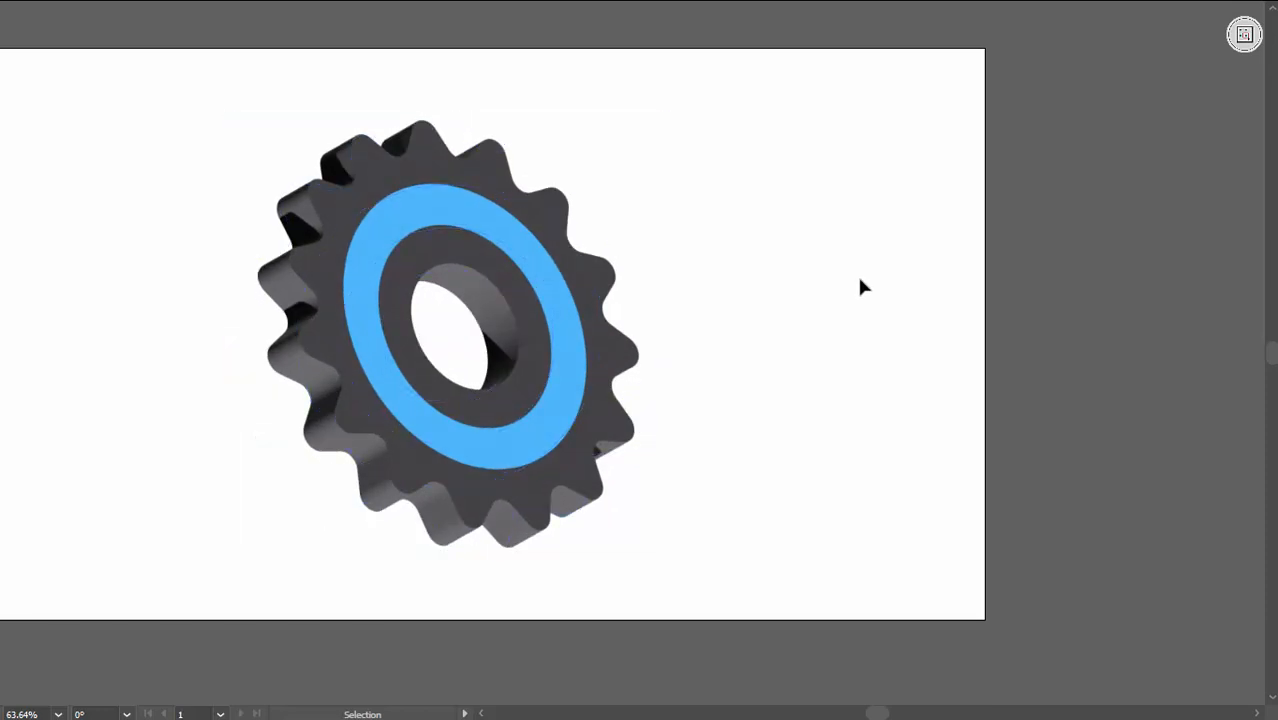